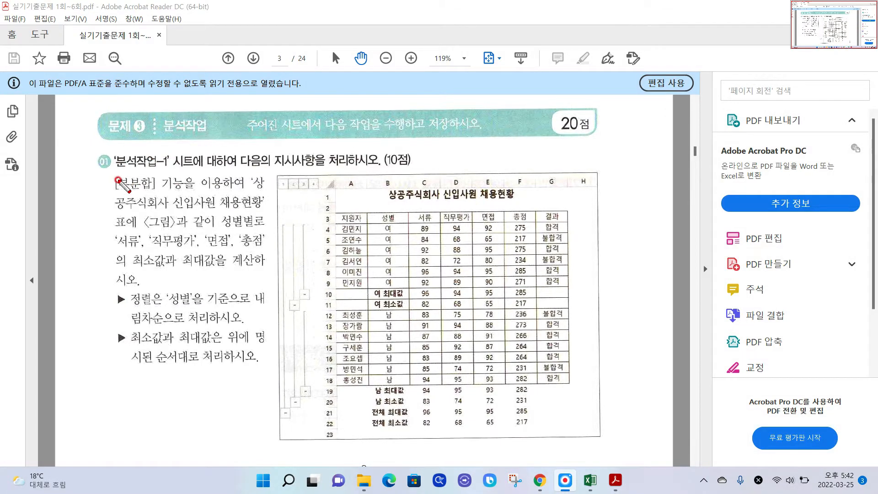
Examine the 분석작업-1 subtotal instructions and the sample result's 성별 groups with their 최대값 and 최소값 rows
{"action": "mouse_move", "coordinate": [152, 191]}
{"action": "left_mouse_down"}
{"action": "mouse_move", "coordinate": [117, 192]}
{"action": "mouse_move", "coordinate": [158, 167]}
{"action": "mouse_move", "coordinate": [155, 198]}
{"action": "left_mouse_up"}
{"action": "left_click_drag", "start_coordinate": [115, 143], "coordinate": [156, 144]}
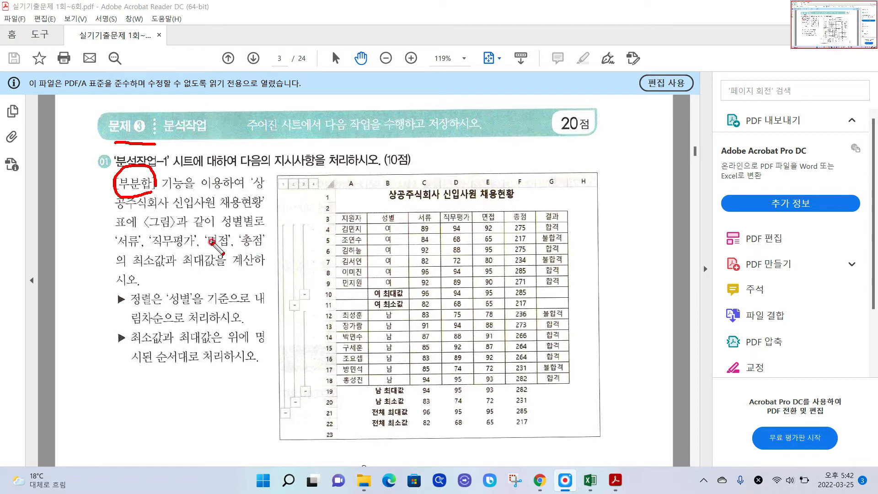
{"action": "left_click_drag", "start_coordinate": [133, 306], "coordinate": [194, 303]}
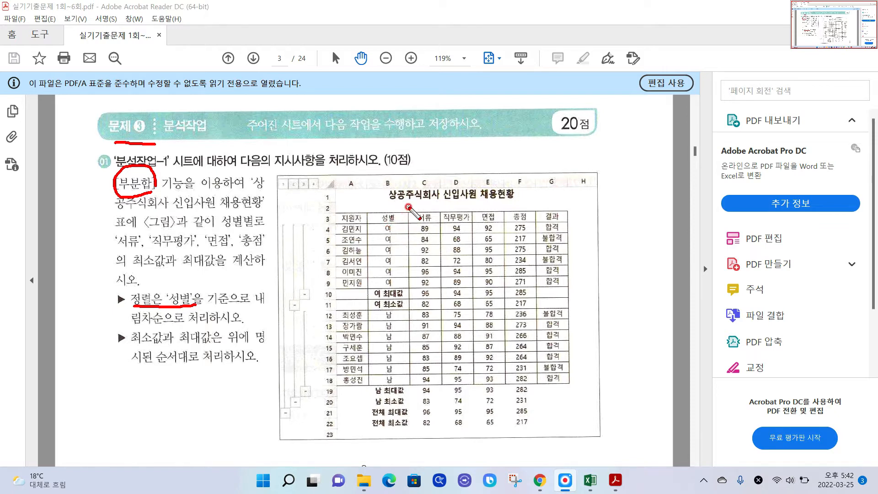
{"action": "mouse_move", "coordinate": [409, 207]}
{"action": "left_mouse_down"}
{"action": "mouse_move", "coordinate": [374, 208]}
{"action": "mouse_move", "coordinate": [384, 287]}
{"action": "mouse_move", "coordinate": [395, 287]}
{"action": "mouse_move", "coordinate": [399, 207]}
{"action": "left_mouse_up"}
{"action": "mouse_move", "coordinate": [366, 288]}
{"action": "left_mouse_down"}
{"action": "mouse_move", "coordinate": [366, 309]}
{"action": "mouse_move", "coordinate": [536, 307]}
{"action": "mouse_move", "coordinate": [476, 290]}
{"action": "mouse_move", "coordinate": [361, 290]}
{"action": "left_mouse_up"}
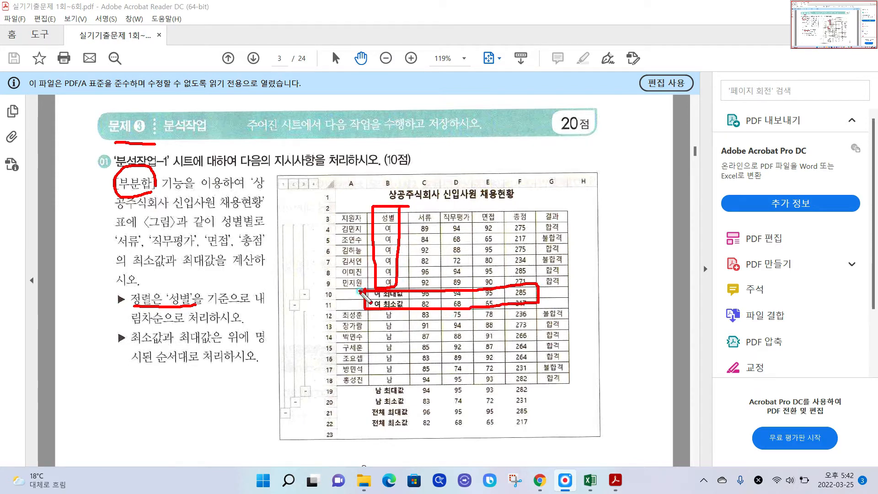
{"action": "mouse_move", "coordinate": [410, 315]}
{"action": "left_mouse_down"}
{"action": "mouse_move", "coordinate": [372, 315]}
{"action": "mouse_move", "coordinate": [380, 389]}
{"action": "mouse_move", "coordinate": [402, 350]}
{"action": "mouse_move", "coordinate": [401, 315]}
{"action": "left_mouse_up"}
{"action": "mouse_move", "coordinate": [434, 373]}
{"action": "left_mouse_down"}
{"action": "mouse_move", "coordinate": [376, 412]}
{"action": "mouse_move", "coordinate": [505, 415]}
{"action": "mouse_move", "coordinate": [538, 387]}
{"action": "mouse_move", "coordinate": [418, 385]}
{"action": "left_mouse_up"}
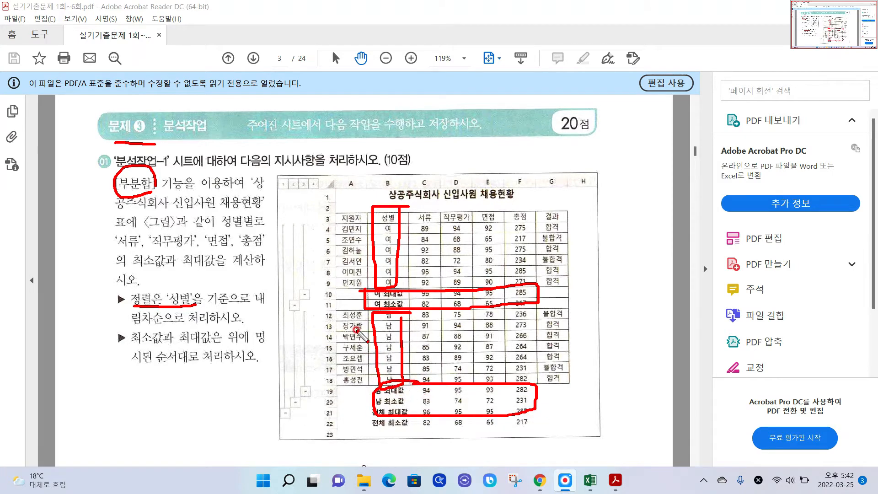
Switch to the Excel workbook 최신기출문제1회, open the 분석작업-1 sheet and examine the unsorted 성별 column
{"action": "left_click", "coordinate": [591, 480]}
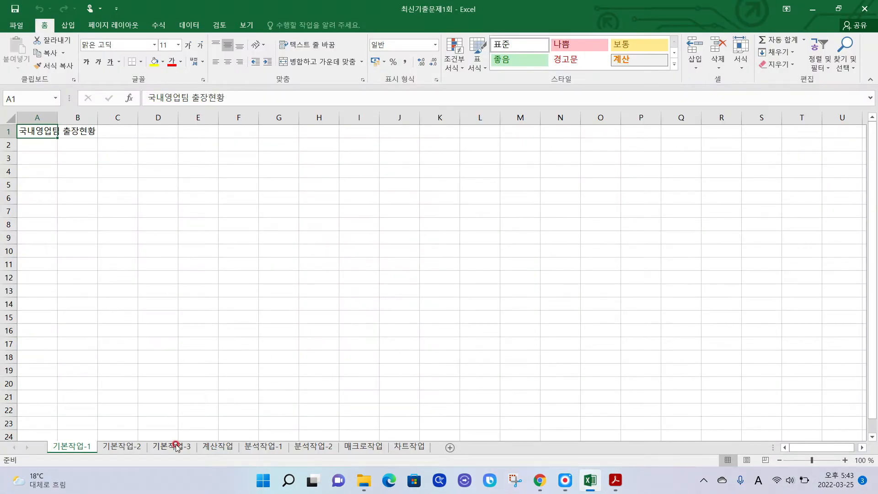
{"action": "left_click", "coordinate": [258, 447]}
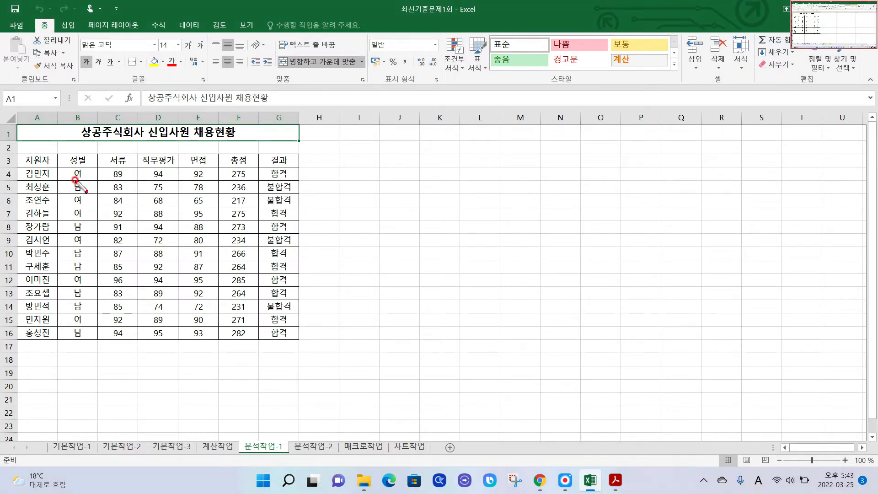
{"action": "mouse_move", "coordinate": [73, 173]}
{"action": "left_mouse_down"}
{"action": "mouse_move", "coordinate": [87, 192]}
{"action": "mouse_move", "coordinate": [92, 234]}
{"action": "left_mouse_up"}
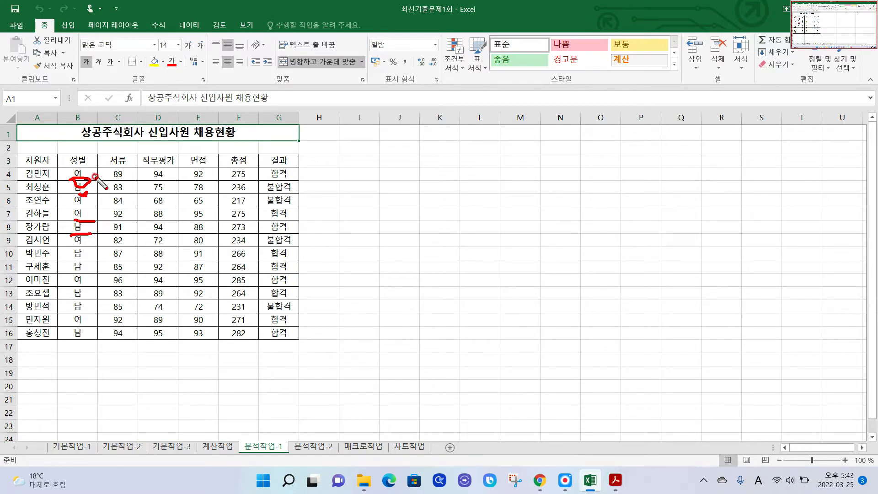
{"action": "left_click_drag", "start_coordinate": [95, 176], "coordinate": [96, 321]}
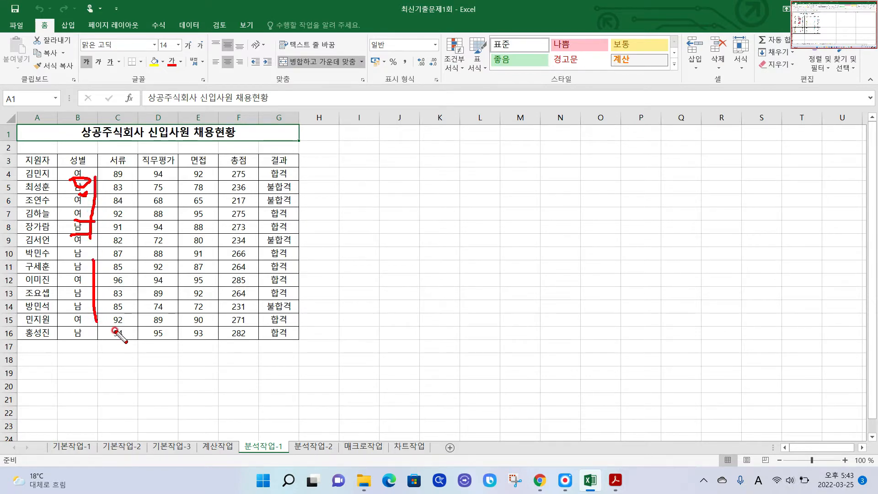
{"action": "key", "text": "Escape"}
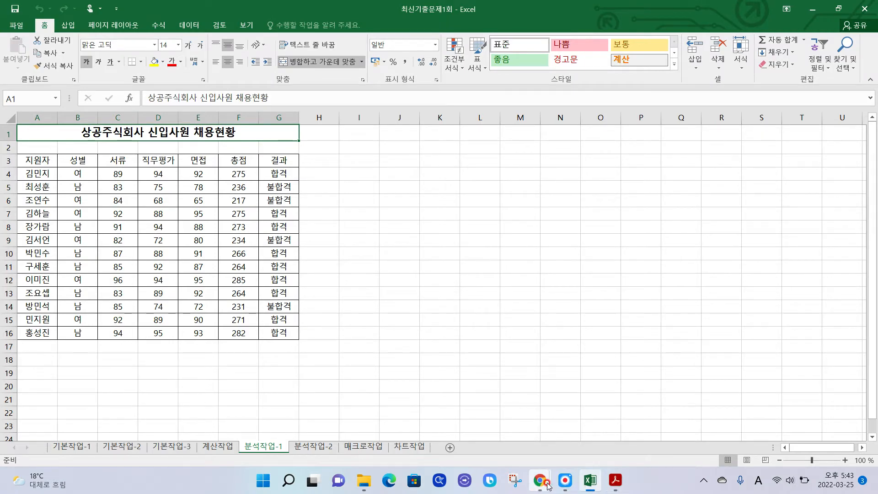
Switch to Acrobat Reader and examine the 성별 sorting requirement and the order of the 최소값 and 최대값 rows
{"action": "left_click", "coordinate": [616, 480]}
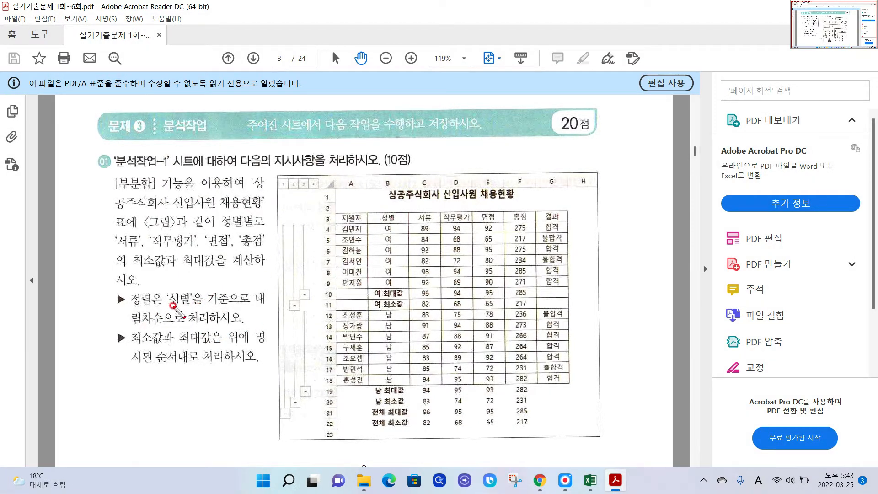
{"action": "mouse_move", "coordinate": [166, 303]}
{"action": "left_mouse_down"}
{"action": "mouse_move", "coordinate": [137, 301]}
{"action": "mouse_move", "coordinate": [163, 308]}
{"action": "left_mouse_up"}
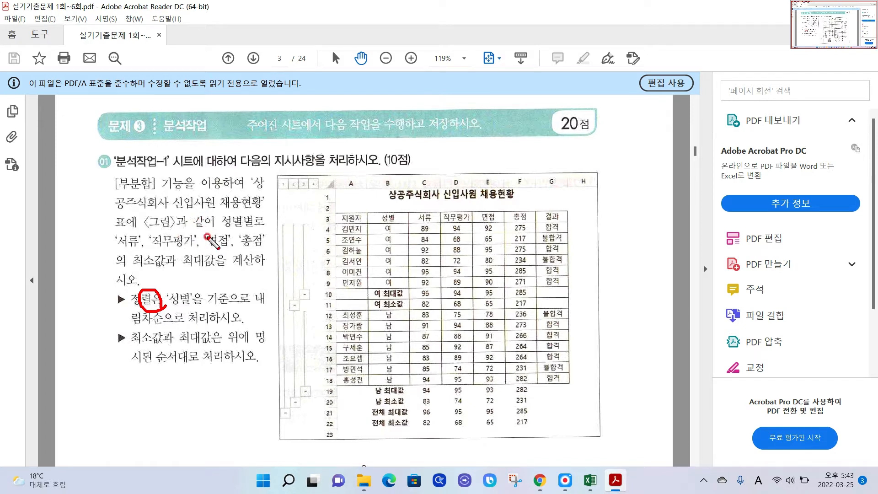
{"action": "left_click_drag", "start_coordinate": [137, 273], "coordinate": [256, 271]}
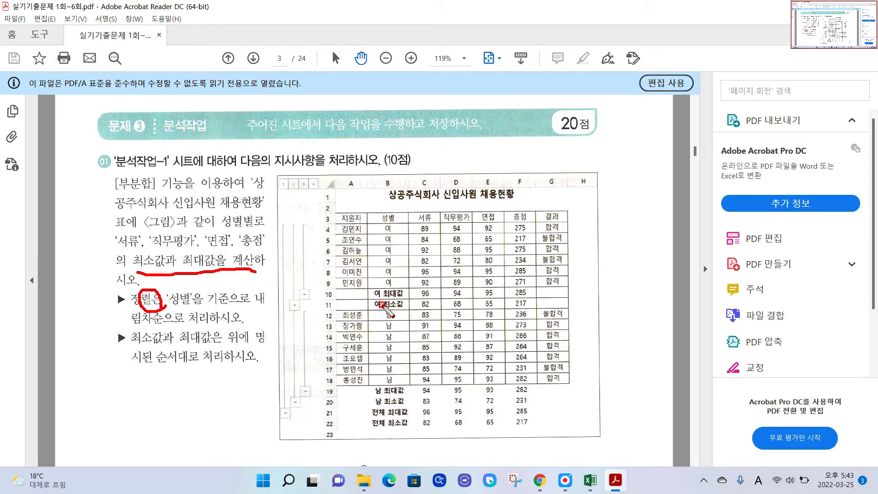
{"action": "left_click_drag", "start_coordinate": [382, 304], "coordinate": [322, 306]}
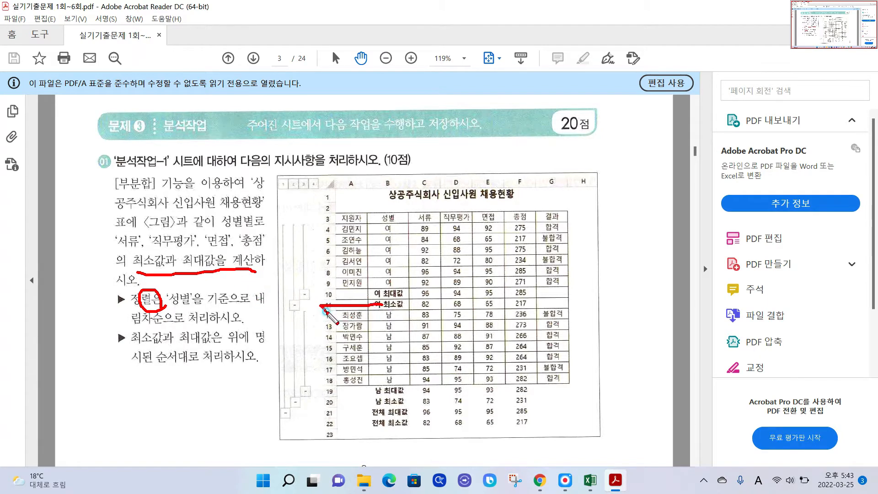
{"action": "left_click_drag", "start_coordinate": [370, 292], "coordinate": [319, 294]}
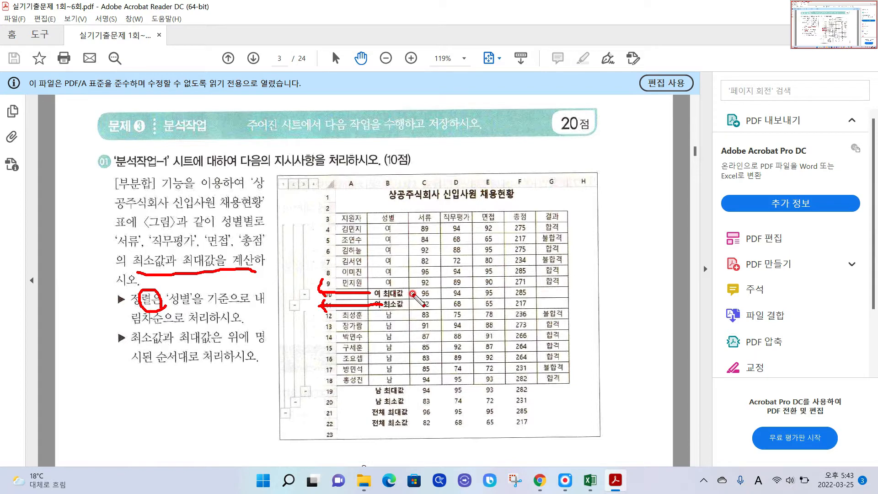
{"action": "mouse_move", "coordinate": [420, 295]}
{"action": "left_mouse_down"}
{"action": "mouse_move", "coordinate": [409, 282]}
{"action": "mouse_move", "coordinate": [410, 322]}
{"action": "mouse_move", "coordinate": [418, 316]}
{"action": "mouse_move", "coordinate": [307, 304]}
{"action": "mouse_move", "coordinate": [325, 315]}
{"action": "left_mouse_up"}
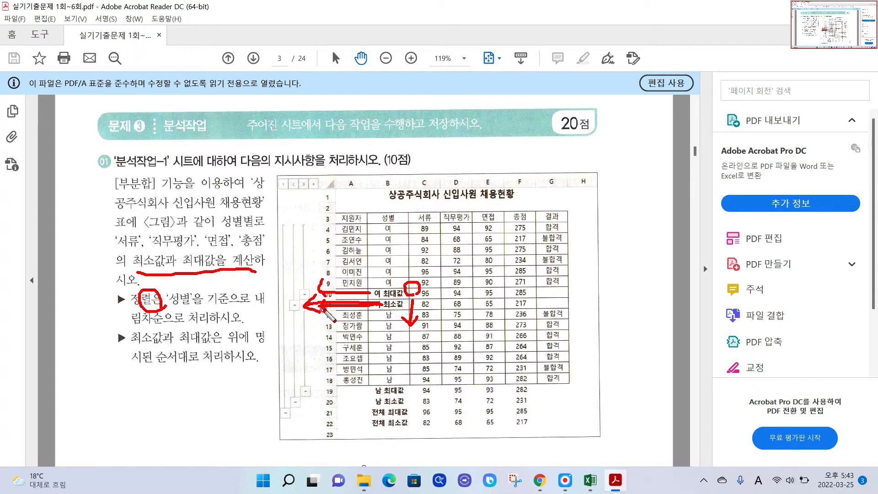
{"action": "left_click_drag", "start_coordinate": [371, 290], "coordinate": [322, 297]}
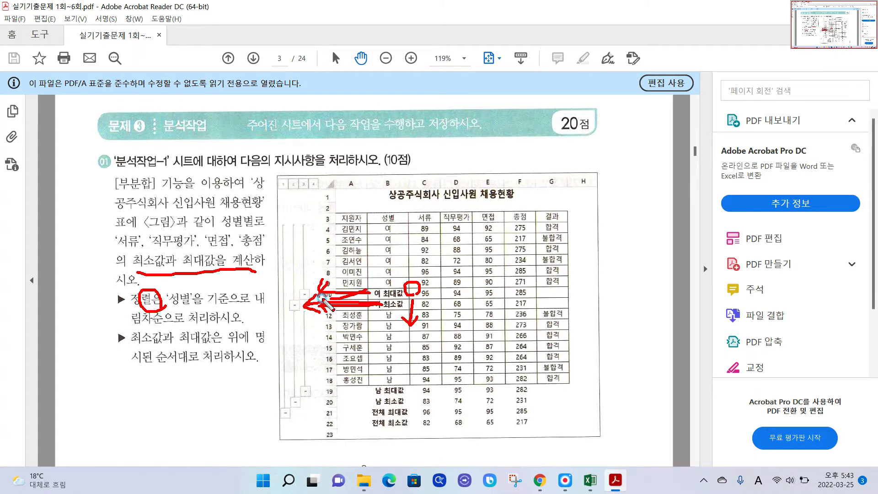
{"action": "mouse_move", "coordinate": [388, 280]}
{"action": "left_mouse_down"}
{"action": "mouse_move", "coordinate": [341, 274]}
{"action": "mouse_move", "coordinate": [352, 286]}
{"action": "left_mouse_up"}
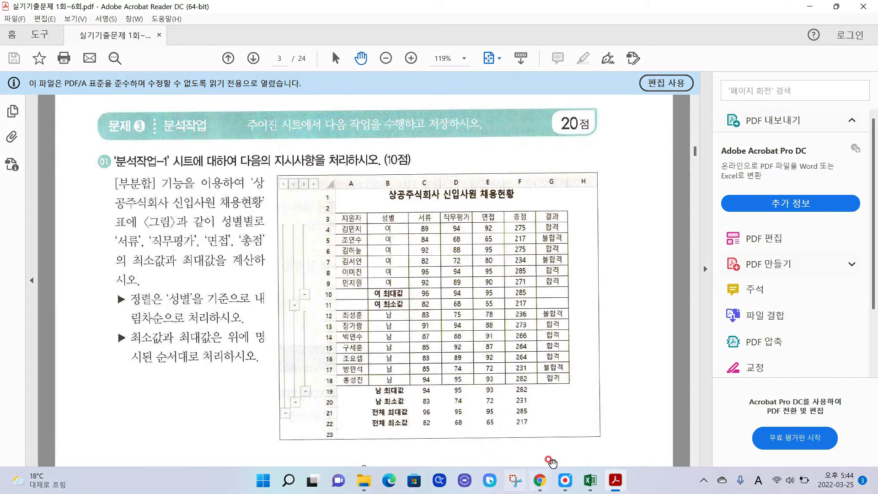
Switch back to Excel and open the Sort settings for the recruitment table, starting from header cell A3
{"action": "left_click", "coordinate": [591, 480]}
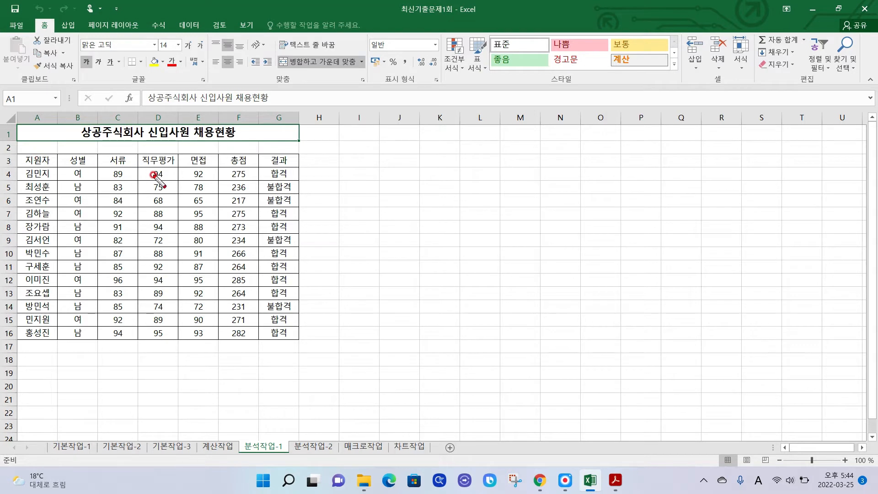
{"action": "mouse_move", "coordinate": [137, 158]}
{"action": "left_mouse_down"}
{"action": "mouse_move", "coordinate": [47, 215]}
{"action": "mouse_move", "coordinate": [215, 215]}
{"action": "mouse_move", "coordinate": [120, 153]}
{"action": "left_mouse_up"}
{"action": "left_click", "coordinate": [57, 159]}
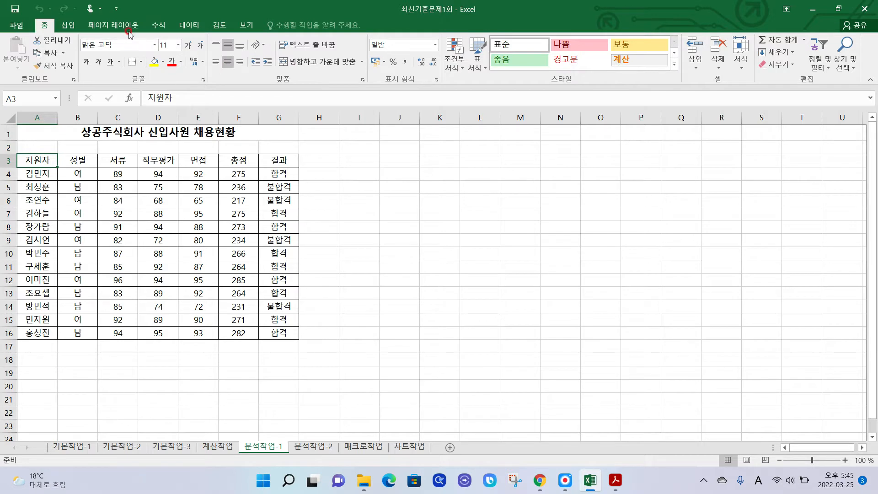
{"action": "left_click_drag", "start_coordinate": [142, 26], "coordinate": [139, 11]}
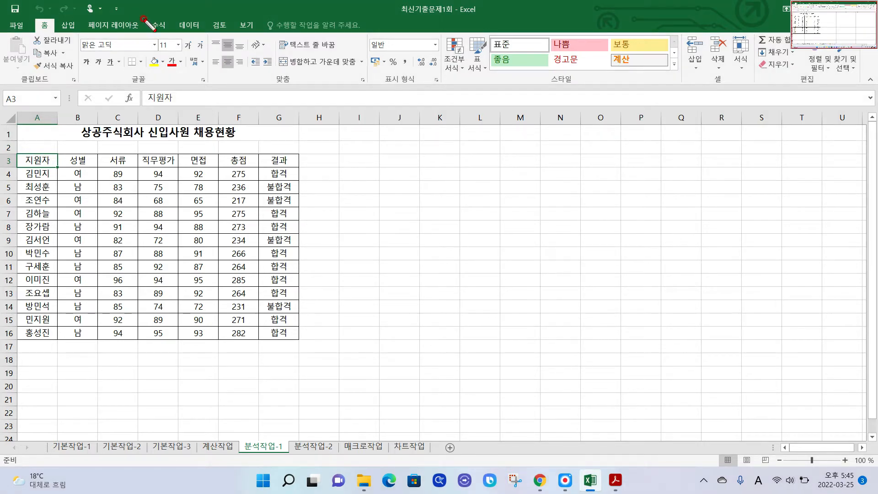
{"action": "mouse_move", "coordinate": [169, 11]}
{"action": "left_mouse_down"}
{"action": "mouse_move", "coordinate": [171, 31]}
{"action": "mouse_move", "coordinate": [205, 26]}
{"action": "left_mouse_up"}
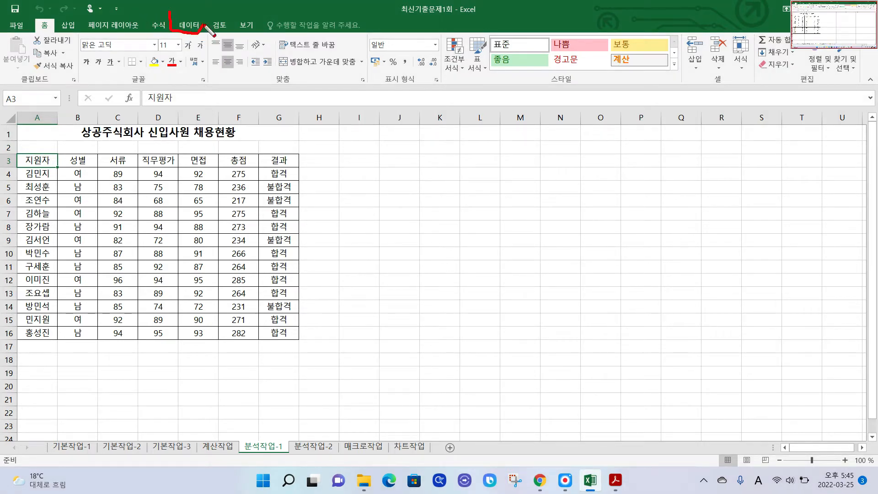
{"action": "right_click", "coordinate": [190, 28]}
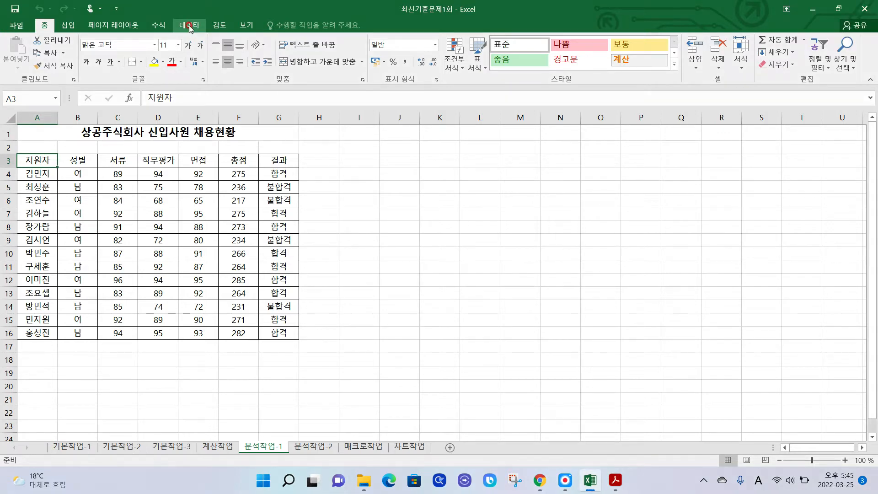
{"action": "left_click", "coordinate": [190, 28]}
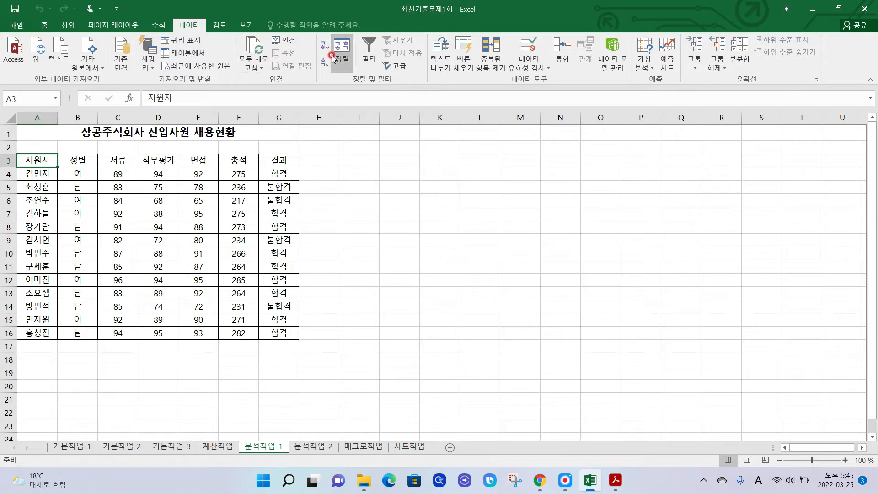
{"action": "left_click", "coordinate": [344, 48]}
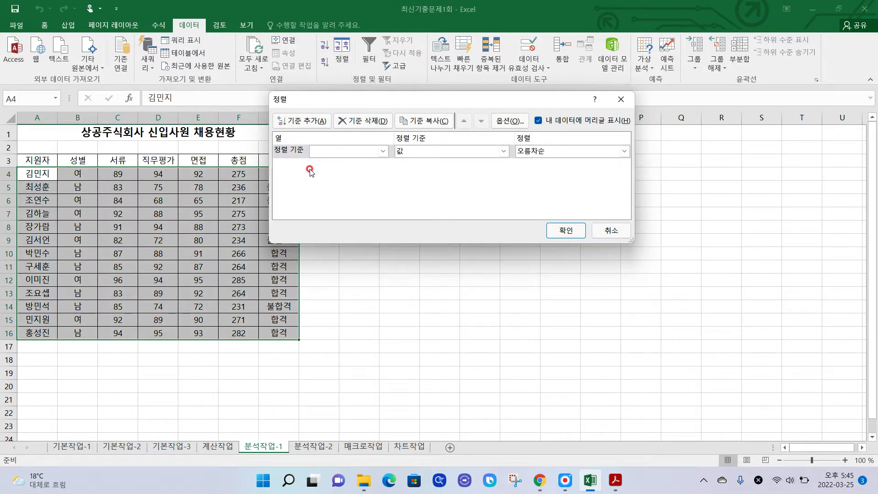
Set 성별 as the column to sort the recruitment table by
{"action": "left_click_drag", "start_coordinate": [267, 160], "coordinate": [380, 161]}
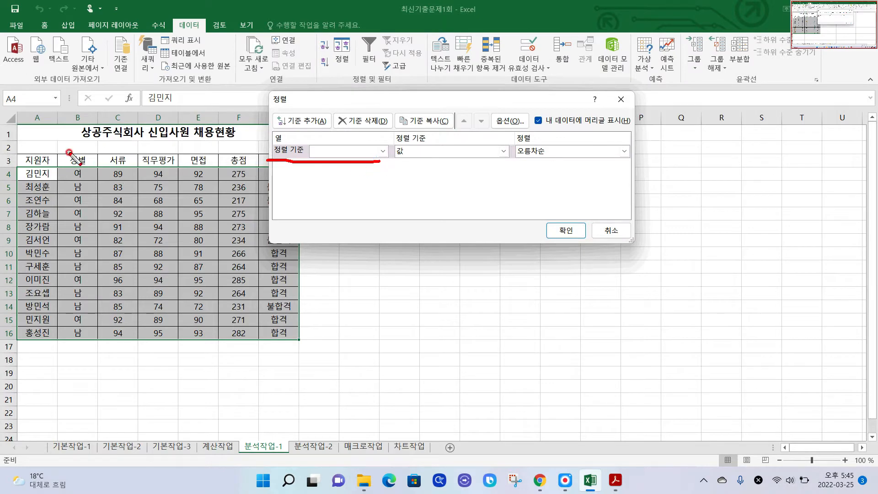
{"action": "mouse_move", "coordinate": [68, 153]}
{"action": "left_mouse_down"}
{"action": "mouse_move", "coordinate": [77, 169]}
{"action": "mouse_move", "coordinate": [90, 150]}
{"action": "mouse_move", "coordinate": [65, 153]}
{"action": "left_mouse_up"}
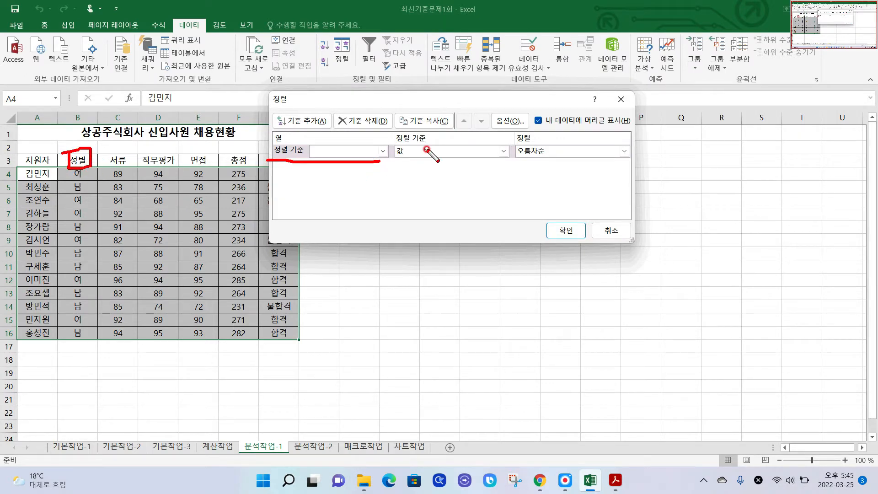
{"action": "key", "text": "Escape"}
{"action": "left_click", "coordinate": [383, 152]}
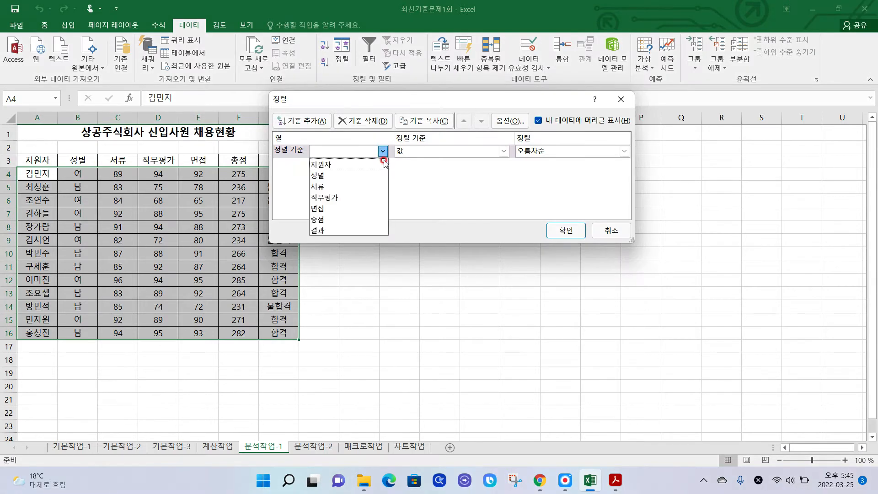
{"action": "left_click", "coordinate": [339, 176]}
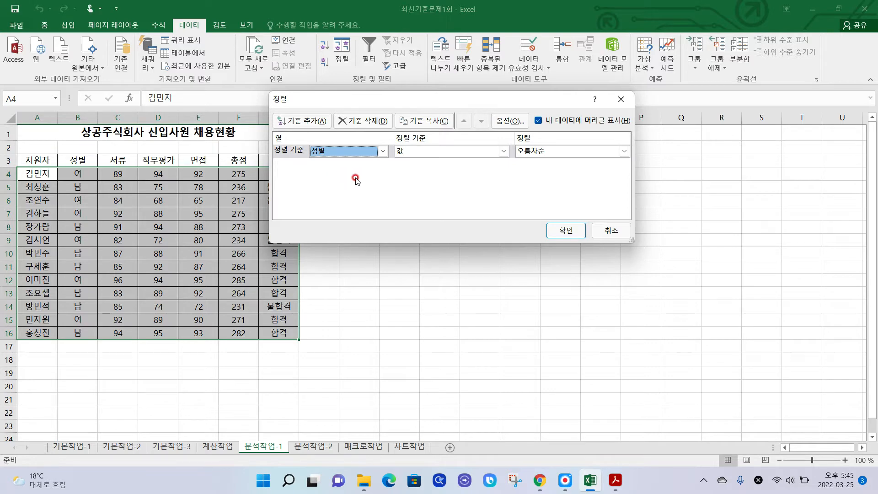
Review the value basis and the sort order of the 성별 sort level against the table's 성별 entries
{"action": "mouse_move", "coordinate": [435, 167]}
{"action": "left_mouse_down"}
{"action": "mouse_move", "coordinate": [397, 153]}
{"action": "mouse_move", "coordinate": [432, 164]}
{"action": "left_mouse_up"}
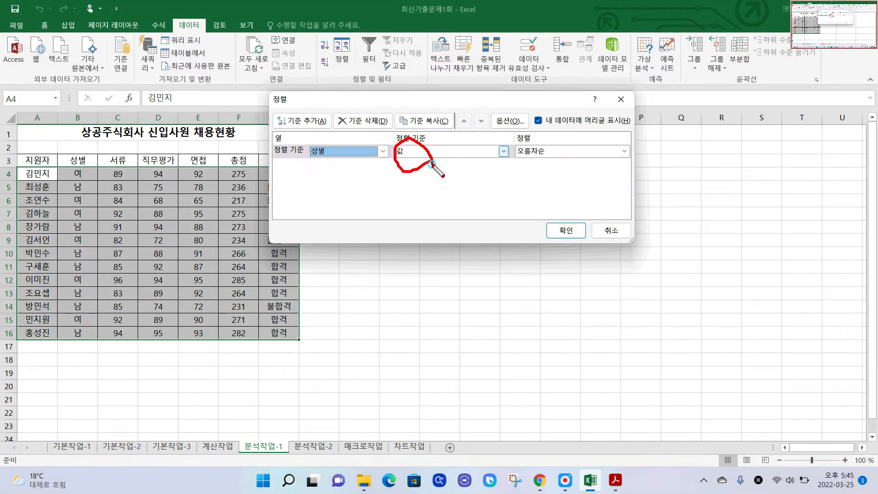
{"action": "left_click_drag", "start_coordinate": [80, 176], "coordinate": [79, 318]}
{"action": "mouse_move", "coordinate": [64, 193]}
{"action": "left_mouse_down"}
{"action": "mouse_move", "coordinate": [78, 174]}
{"action": "mouse_move", "coordinate": [81, 191]}
{"action": "mouse_move", "coordinate": [91, 192]}
{"action": "left_mouse_up"}
{"action": "mouse_move", "coordinate": [156, 283]}
{"action": "left_mouse_down"}
{"action": "mouse_move", "coordinate": [184, 283]}
{"action": "mouse_move", "coordinate": [200, 302]}
{"action": "mouse_move", "coordinate": [202, 274]}
{"action": "mouse_move", "coordinate": [215, 270]}
{"action": "mouse_move", "coordinate": [249, 288]}
{"action": "left_mouse_up"}
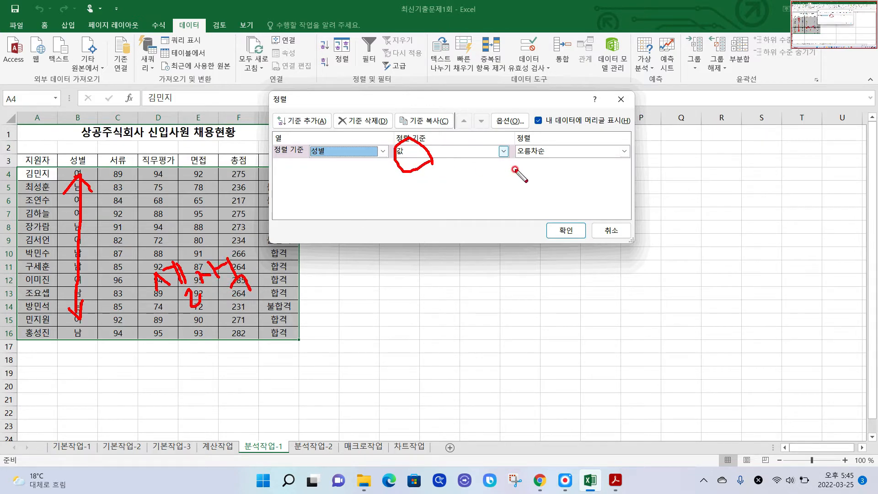
{"action": "left_click_drag", "start_coordinate": [519, 162], "coordinate": [548, 161]}
{"action": "mouse_move", "coordinate": [475, 277]}
{"action": "left_mouse_down"}
{"action": "mouse_move", "coordinate": [476, 287]}
{"action": "mouse_move", "coordinate": [514, 271]}
{"action": "mouse_move", "coordinate": [504, 286]}
{"action": "left_mouse_up"}
{"action": "mouse_move", "coordinate": [513, 271]}
{"action": "left_mouse_down"}
{"action": "mouse_move", "coordinate": [527, 347]}
{"action": "mouse_move", "coordinate": [551, 334]}
{"action": "left_mouse_up"}
{"action": "left_click_drag", "start_coordinate": [532, 362], "coordinate": [535, 383]}
{"action": "mouse_move", "coordinate": [533, 363]}
{"action": "left_mouse_down"}
{"action": "mouse_move", "coordinate": [561, 362]}
{"action": "mouse_move", "coordinate": [534, 376]}
{"action": "left_mouse_up"}
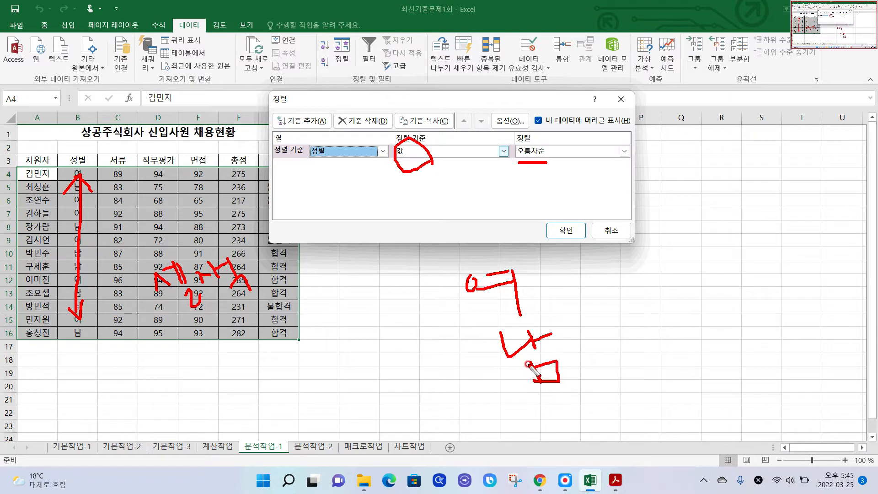
{"action": "key", "text": "Escape"}
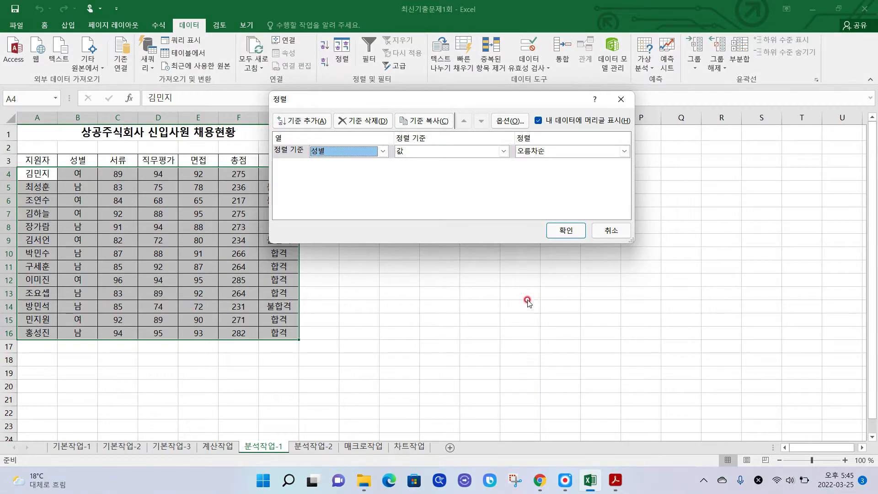
{"action": "left_click_drag", "start_coordinate": [473, 279], "coordinate": [491, 364]}
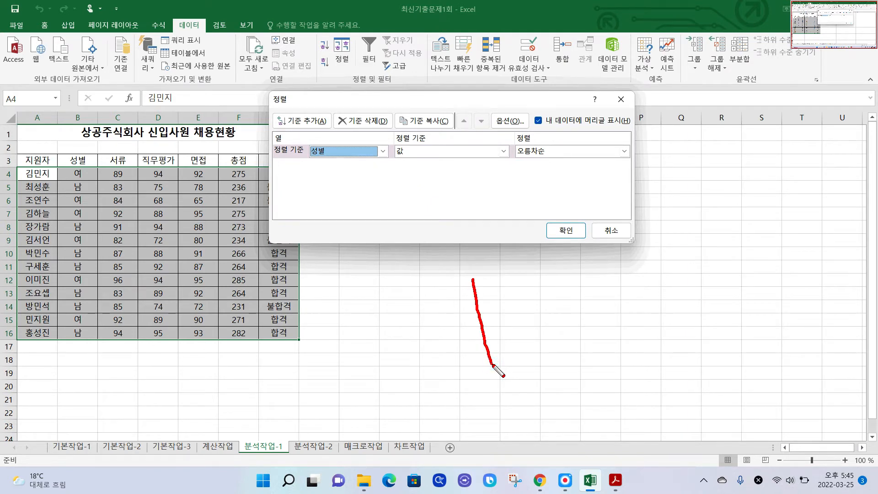
{"action": "key", "text": "Escape"}
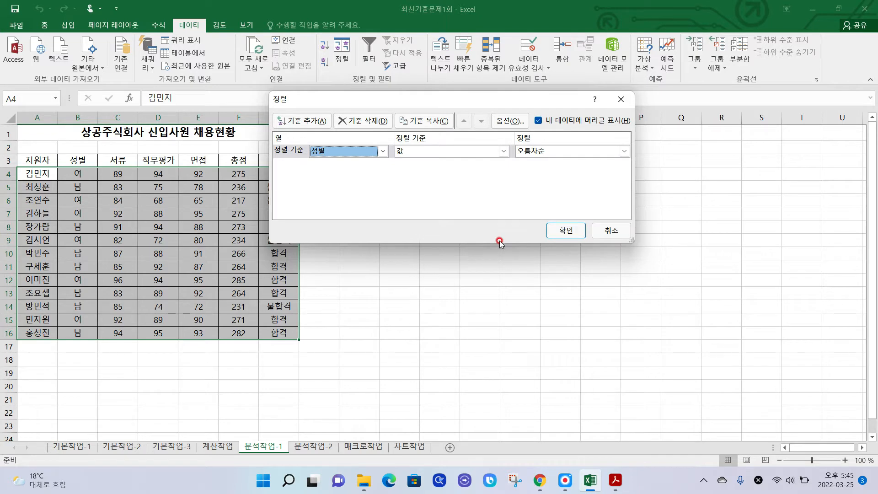
Set the 성별 sort level to descending order (내림차순) and apply the sort to the recruitment table
{"action": "left_click", "coordinate": [582, 151]}
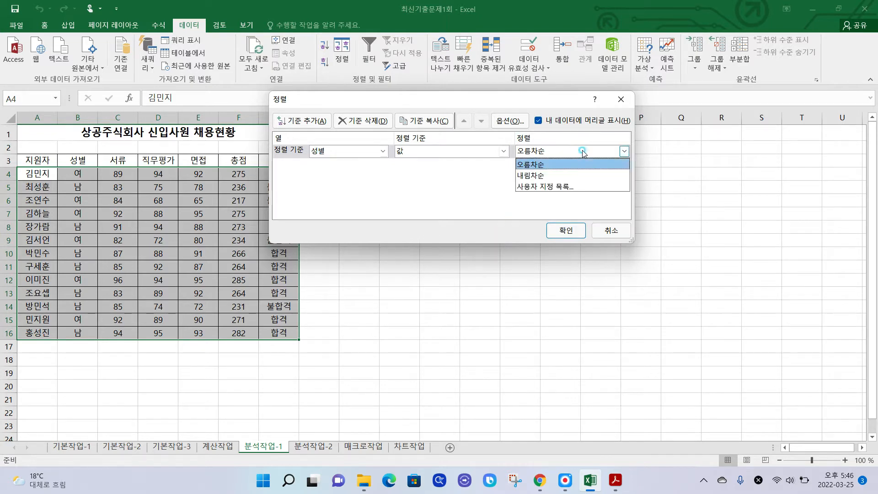
{"action": "left_click", "coordinate": [562, 176]}
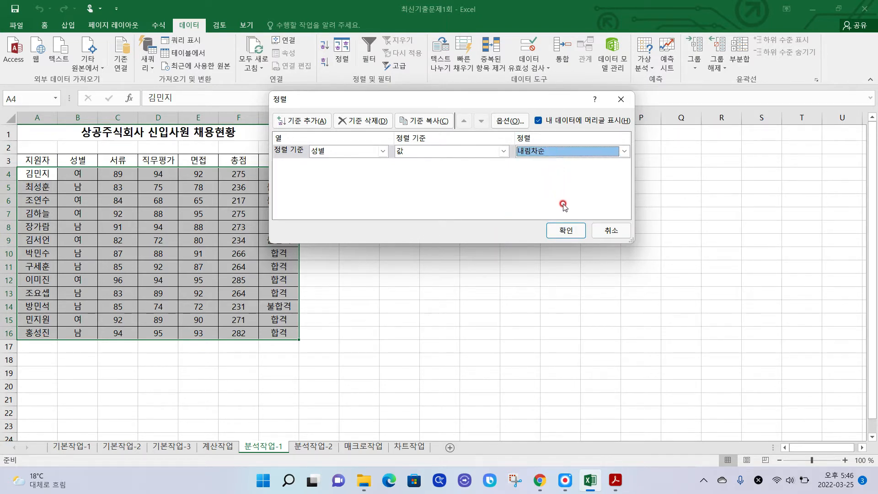
{"action": "left_click", "coordinate": [573, 232]}
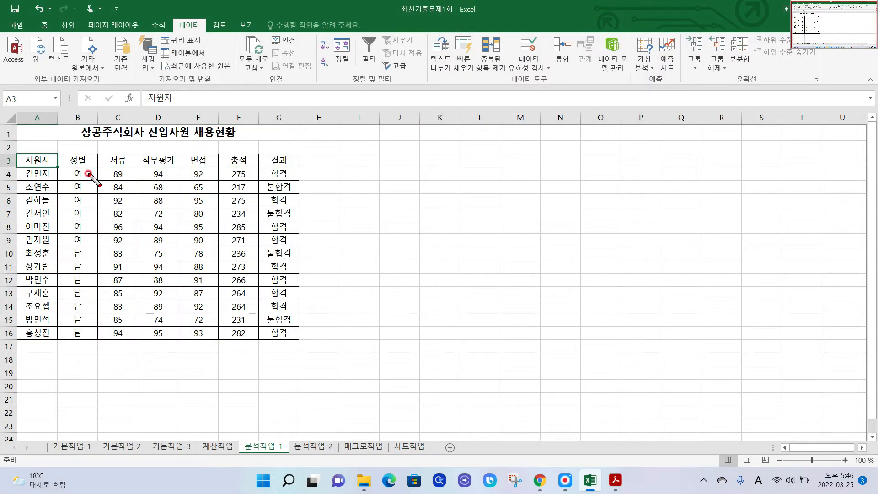
{"action": "left_click_drag", "start_coordinate": [89, 171], "coordinate": [93, 333]}
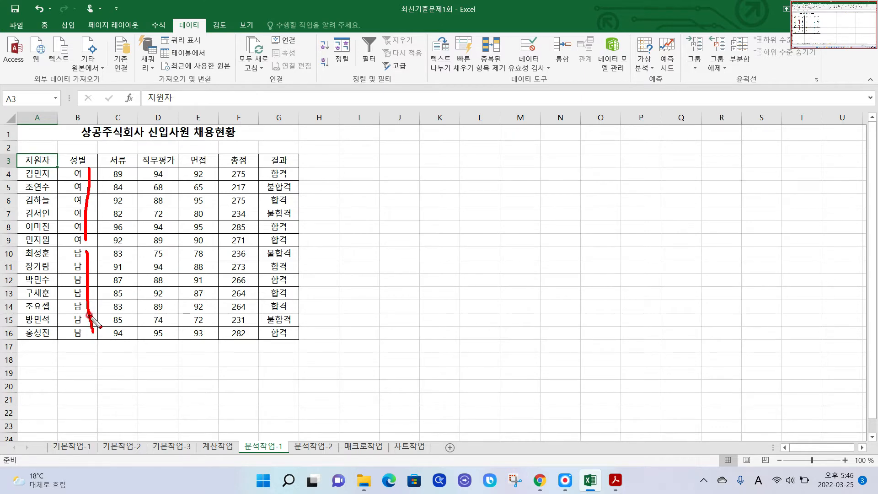
{"action": "right_click", "coordinate": [115, 204]}
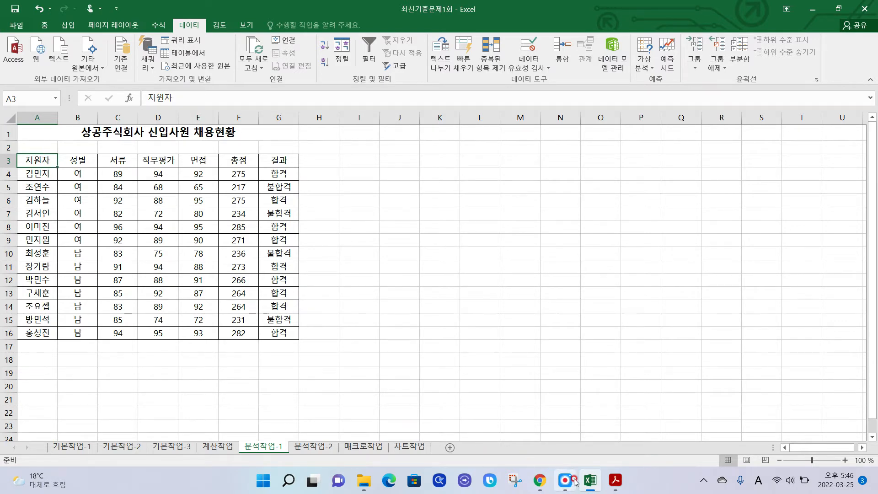
Switch to Acrobat Reader and examine the order of the 최소값 and 최대값 rows and which columns they summarise
{"action": "left_click", "coordinate": [616, 481]}
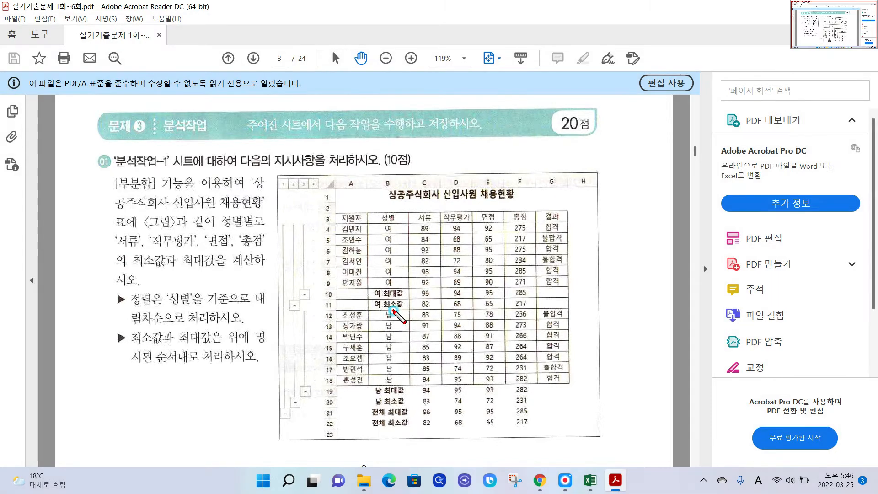
{"action": "mouse_move", "coordinate": [393, 310]}
{"action": "left_mouse_down"}
{"action": "mouse_move", "coordinate": [365, 315]}
{"action": "mouse_move", "coordinate": [409, 304]}
{"action": "left_mouse_up"}
{"action": "left_click_drag", "start_coordinate": [343, 302], "coordinate": [344, 319]}
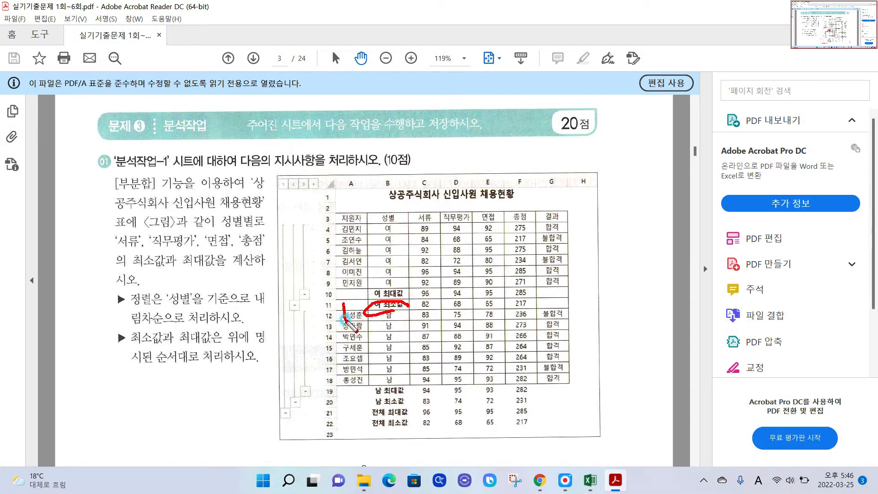
{"action": "mouse_move", "coordinate": [402, 301]}
{"action": "left_mouse_down"}
{"action": "mouse_move", "coordinate": [366, 295]}
{"action": "mouse_move", "coordinate": [405, 303]}
{"action": "left_mouse_up"}
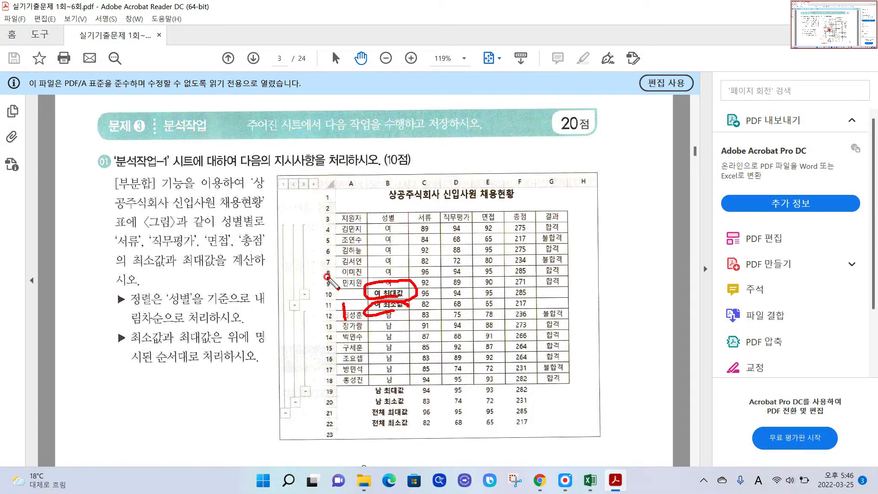
{"action": "mouse_move", "coordinate": [327, 277]}
{"action": "left_mouse_down"}
{"action": "mouse_move", "coordinate": [333, 292]}
{"action": "mouse_move", "coordinate": [361, 287]}
{"action": "left_mouse_up"}
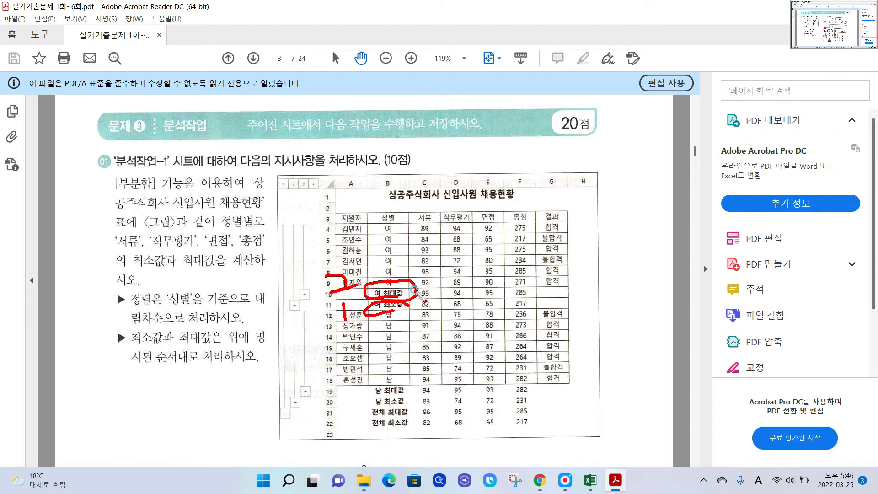
{"action": "mouse_move", "coordinate": [414, 288]}
{"action": "left_mouse_down"}
{"action": "mouse_move", "coordinate": [413, 311]}
{"action": "mouse_move", "coordinate": [528, 306]}
{"action": "mouse_move", "coordinate": [525, 288]}
{"action": "mouse_move", "coordinate": [416, 295]}
{"action": "mouse_move", "coordinate": [414, 311]}
{"action": "mouse_move", "coordinate": [429, 247]}
{"action": "mouse_move", "coordinate": [415, 241]}
{"action": "mouse_move", "coordinate": [442, 249]}
{"action": "left_mouse_up"}
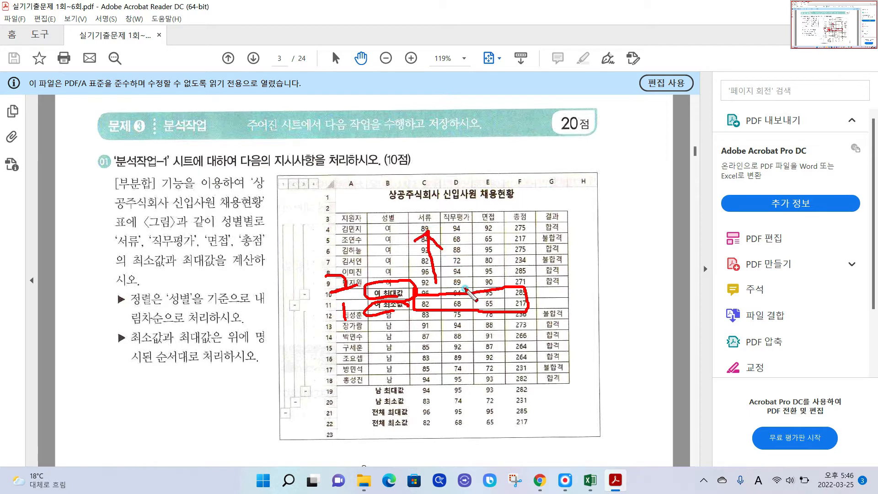
{"action": "left_click_drag", "start_coordinate": [466, 289], "coordinate": [456, 236]}
{"action": "left_click_drag", "start_coordinate": [443, 249], "coordinate": [471, 241]}
{"action": "mouse_move", "coordinate": [495, 274]}
{"action": "left_mouse_down"}
{"action": "mouse_move", "coordinate": [490, 233]}
{"action": "mouse_move", "coordinate": [504, 233]}
{"action": "left_mouse_up"}
{"action": "mouse_move", "coordinate": [527, 295]}
{"action": "left_mouse_down"}
{"action": "mouse_move", "coordinate": [503, 235]}
{"action": "mouse_move", "coordinate": [522, 244]}
{"action": "left_mouse_up"}
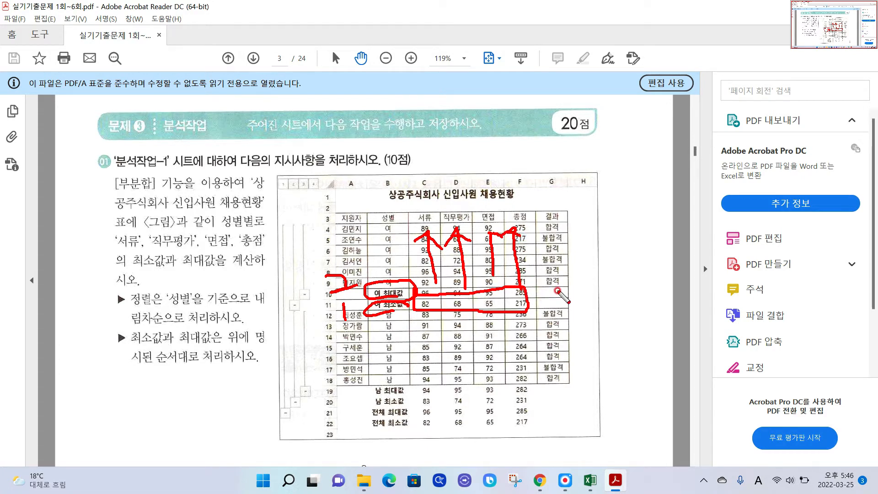
{"action": "mouse_move", "coordinate": [557, 291]}
{"action": "left_mouse_down"}
{"action": "mouse_move", "coordinate": [545, 302]}
{"action": "mouse_move", "coordinate": [558, 303]}
{"action": "left_mouse_up"}
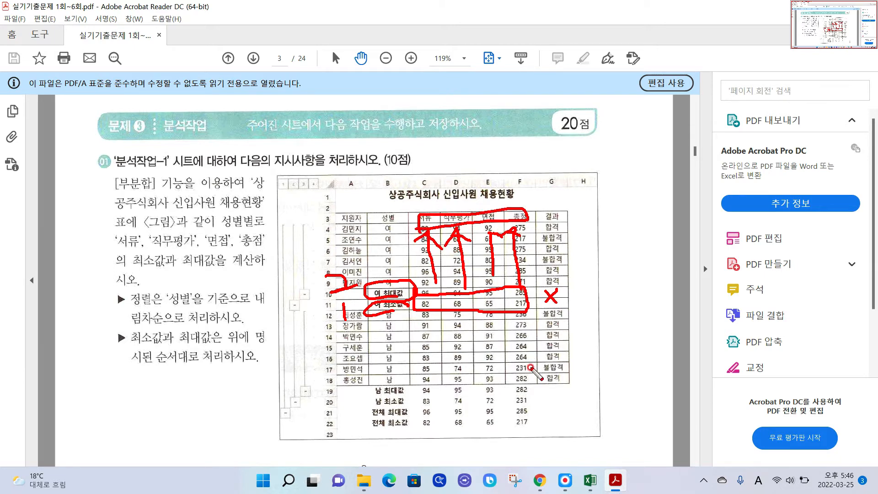
{"action": "key", "text": "Escape"}
Switch back to Excel and open the Subtotal (부분합) settings for the recruitment table
{"action": "left_click", "coordinate": [591, 480]}
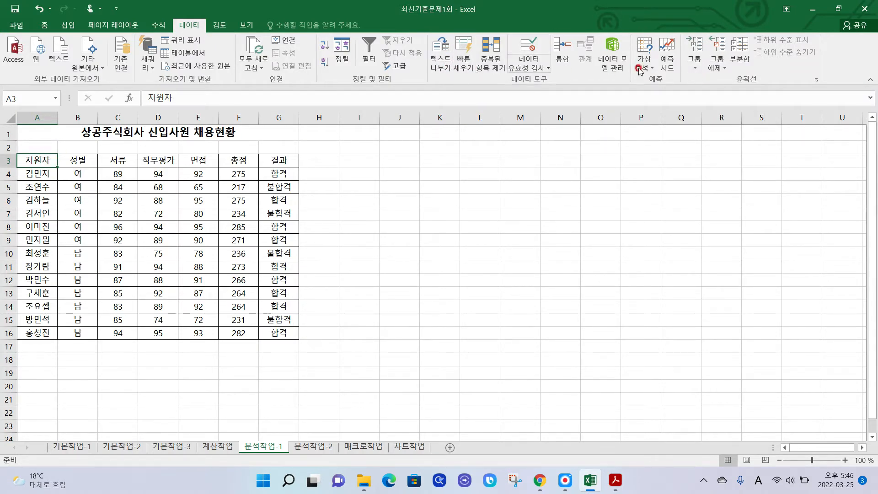
{"action": "mouse_move", "coordinate": [171, 2]}
{"action": "left_mouse_down"}
{"action": "mouse_move", "coordinate": [172, 28]}
{"action": "mouse_move", "coordinate": [218, 39]}
{"action": "mouse_move", "coordinate": [153, 13]}
{"action": "left_mouse_up"}
{"action": "mouse_move", "coordinate": [724, 29]}
{"action": "left_mouse_down"}
{"action": "mouse_move", "coordinate": [728, 76]}
{"action": "mouse_move", "coordinate": [763, 75]}
{"action": "mouse_move", "coordinate": [705, 44]}
{"action": "left_mouse_up"}
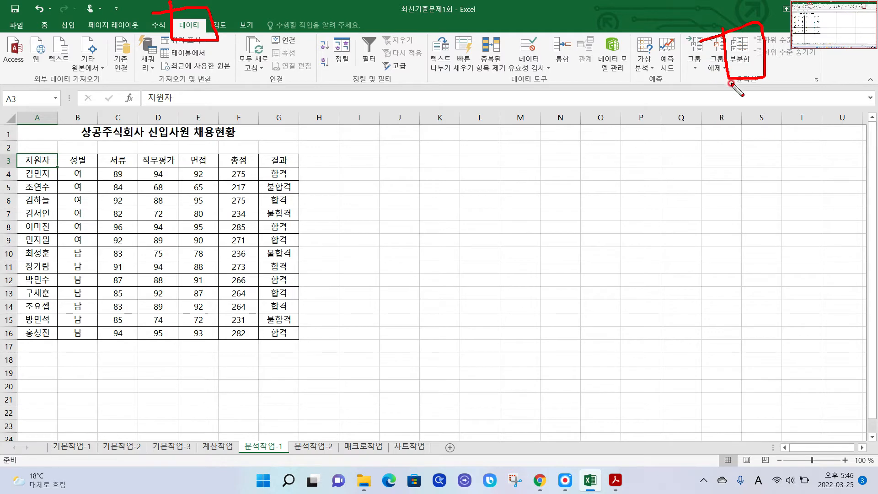
{"action": "key", "text": "Escape"}
{"action": "left_click", "coordinate": [747, 52]}
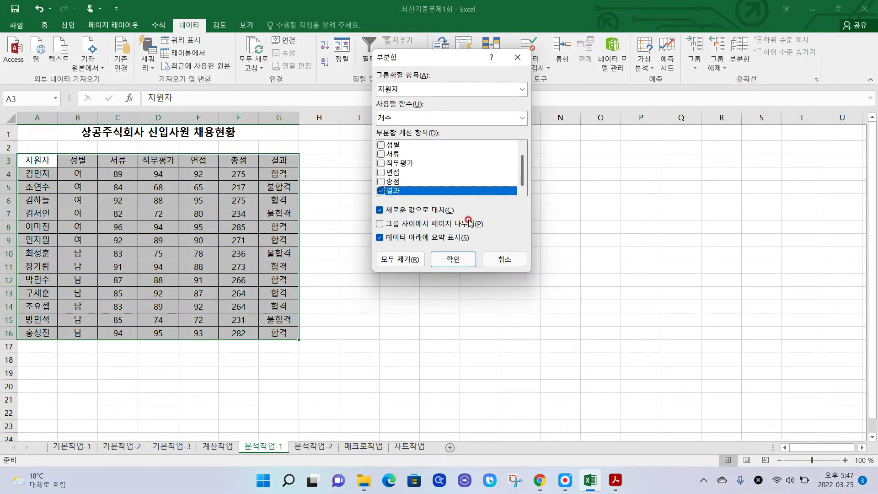
Group the subtotals by 성별 and set 최소값 as the function to use
{"action": "left_click_drag", "start_coordinate": [412, 99], "coordinate": [426, 97]}
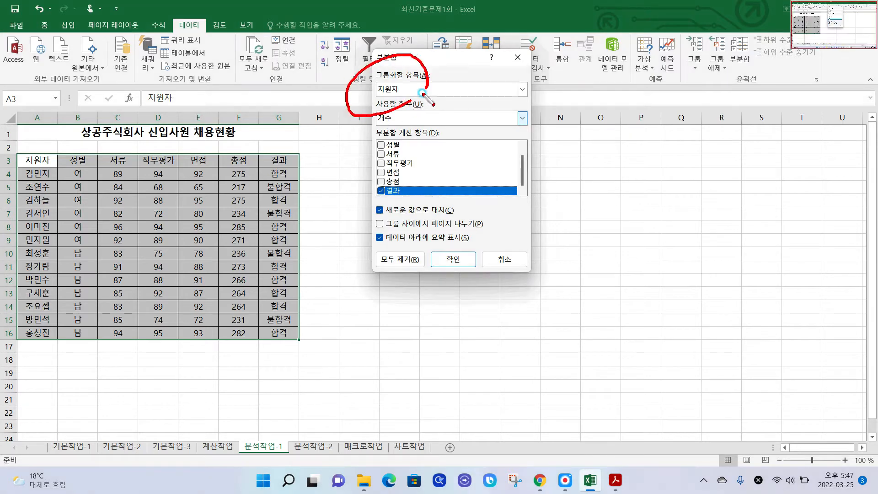
{"action": "mouse_move", "coordinate": [91, 159]}
{"action": "left_mouse_down"}
{"action": "mouse_move", "coordinate": [71, 161]}
{"action": "mouse_move", "coordinate": [75, 146]}
{"action": "mouse_move", "coordinate": [93, 232]}
{"action": "mouse_move", "coordinate": [94, 326]}
{"action": "left_mouse_up"}
{"action": "key", "text": "Escape"}
{"action": "left_click", "coordinate": [455, 89]}
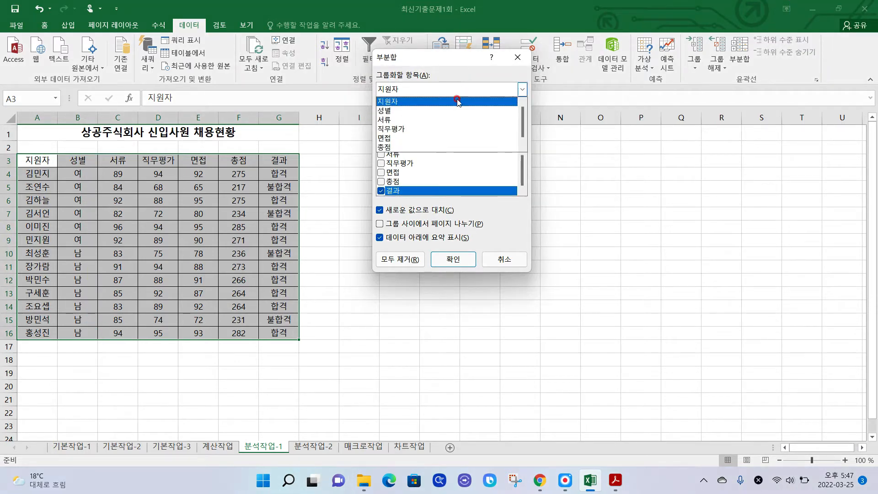
{"action": "left_click", "coordinate": [417, 110]}
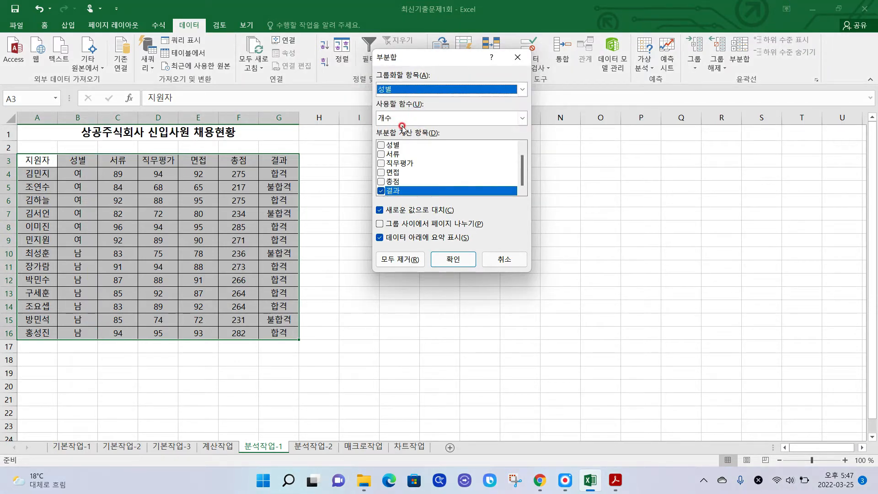
{"action": "left_click", "coordinate": [414, 120]}
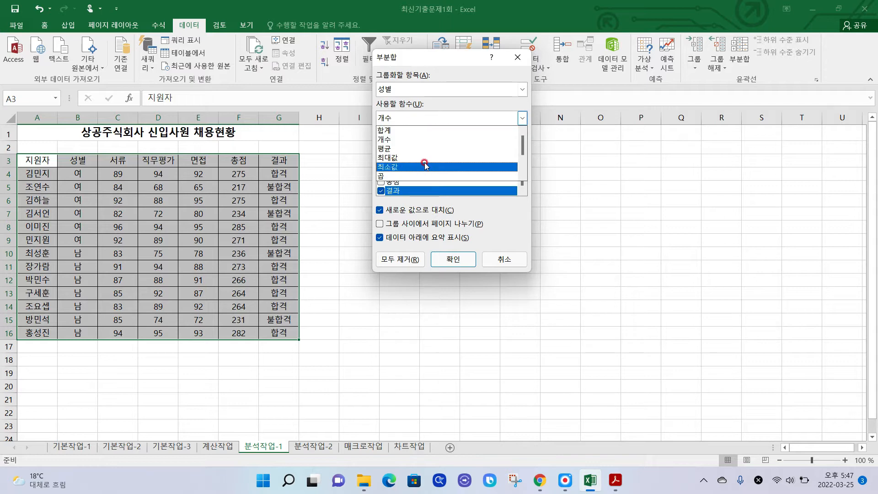
{"action": "left_click", "coordinate": [401, 167]}
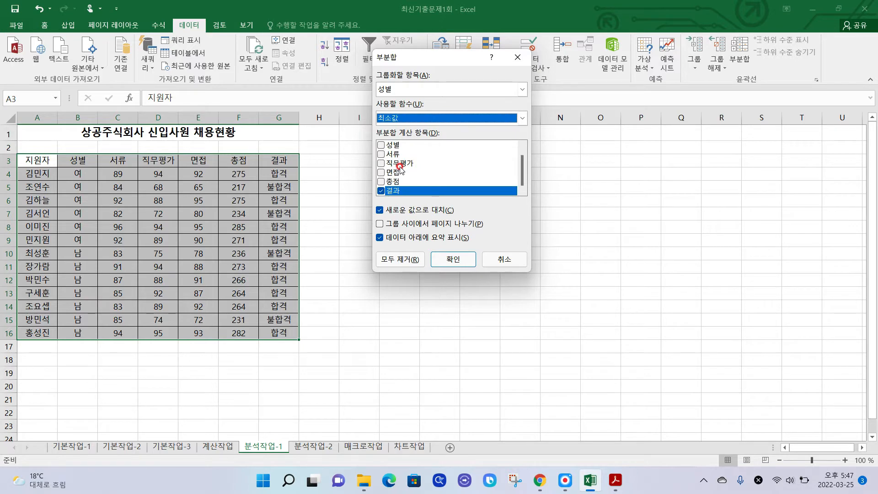
Include 서류, 직무평가, 면접 and 총점 as the subtotal calculation items and exclude 결과
{"action": "key", "text": "Print"}
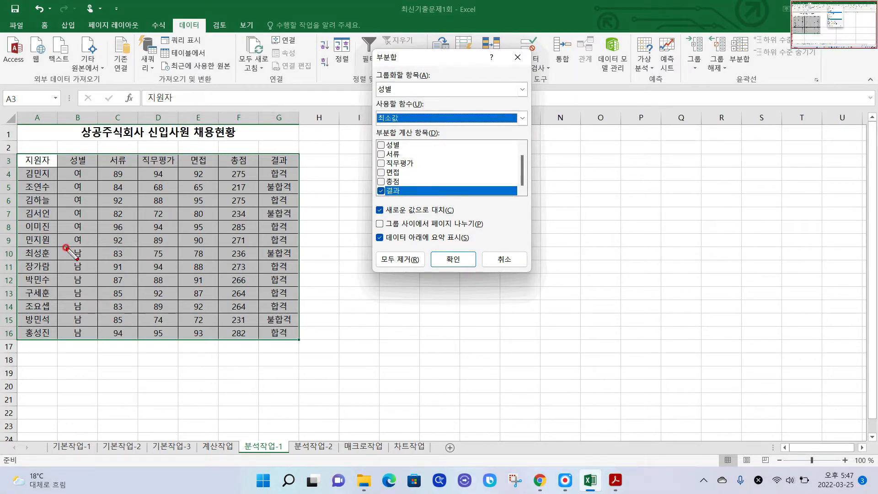
{"action": "left_click_drag", "start_coordinate": [64, 248], "coordinate": [239, 246]}
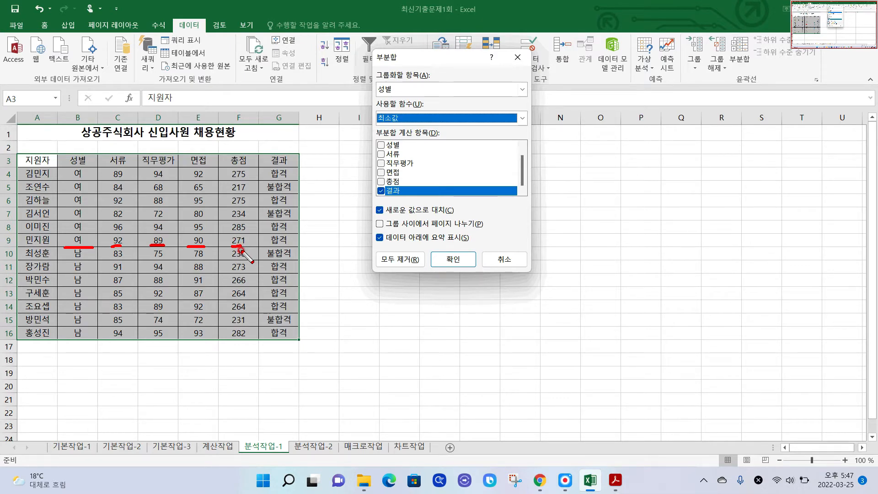
{"action": "mouse_move", "coordinate": [291, 235]}
{"action": "left_mouse_down"}
{"action": "mouse_move", "coordinate": [253, 255]}
{"action": "mouse_move", "coordinate": [291, 256]}
{"action": "left_mouse_up"}
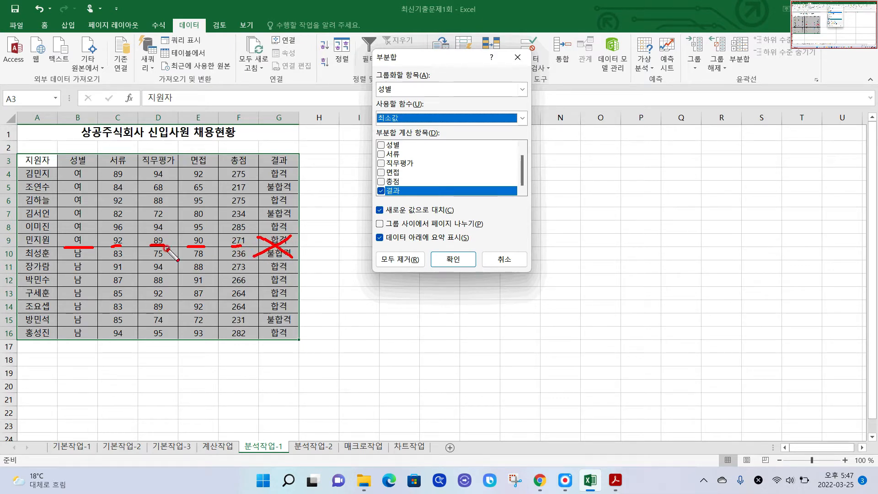
{"action": "mouse_move", "coordinate": [111, 249]}
{"action": "left_mouse_down"}
{"action": "mouse_move", "coordinate": [238, 248]}
{"action": "mouse_move", "coordinate": [247, 230]}
{"action": "mouse_move", "coordinate": [209, 228]}
{"action": "left_mouse_up"}
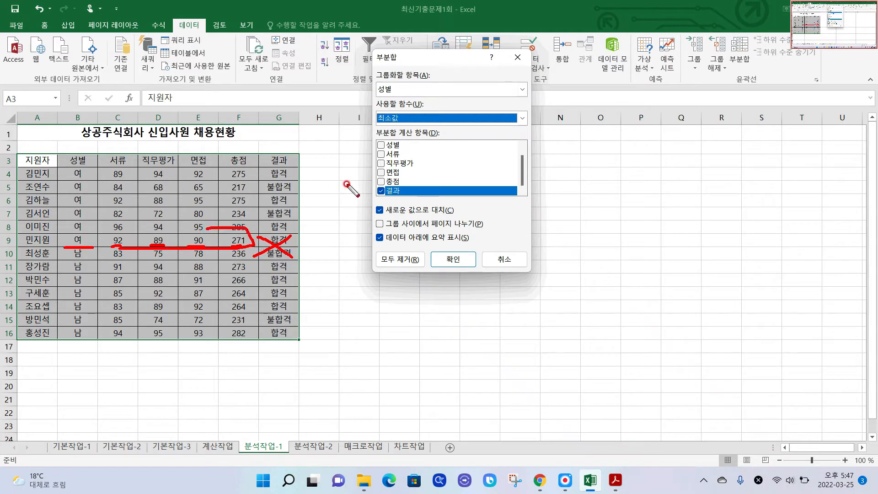
{"action": "key", "text": "Escape"}
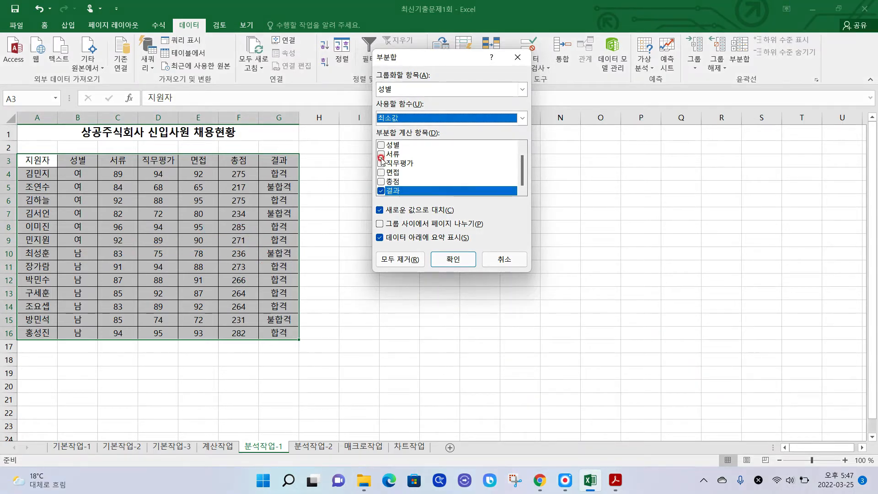
{"action": "left_click", "coordinate": [381, 154]}
{"action": "left_click", "coordinate": [381, 164]}
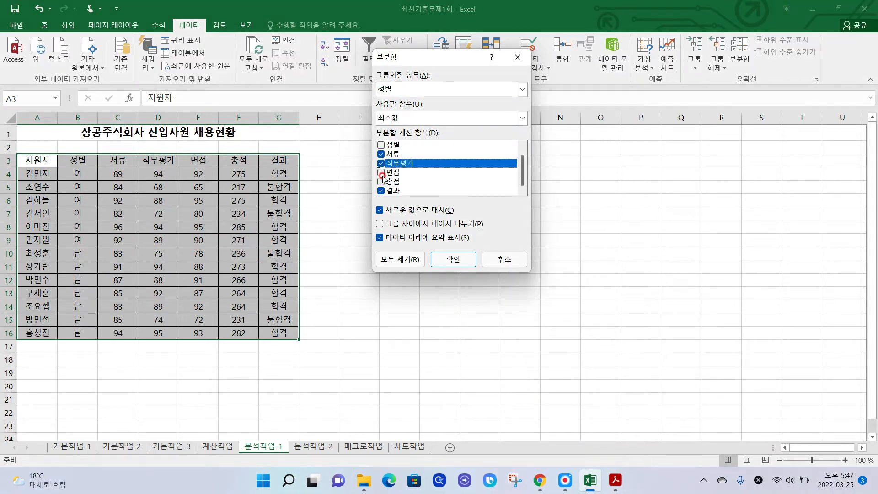
{"action": "left_click", "coordinate": [381, 173]}
{"action": "left_click", "coordinate": [382, 182]}
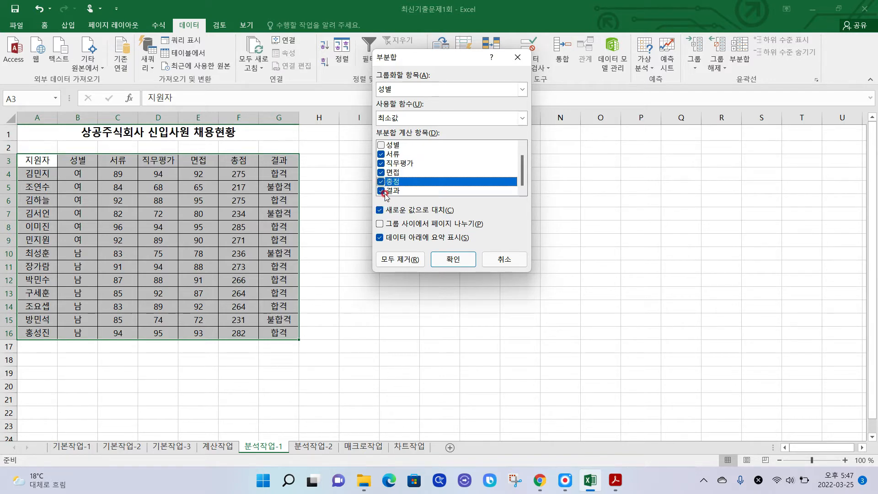
{"action": "left_click", "coordinate": [381, 191]}
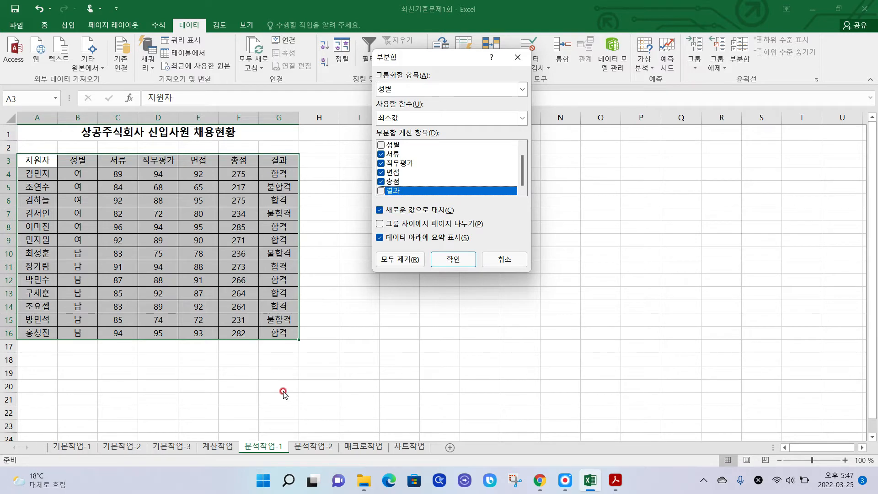
Switch to Acrobat Reader and examine the 서류, 직무평가, 면접 and 총점 columns in the 여 최대값 row
{"action": "left_click", "coordinate": [615, 481]}
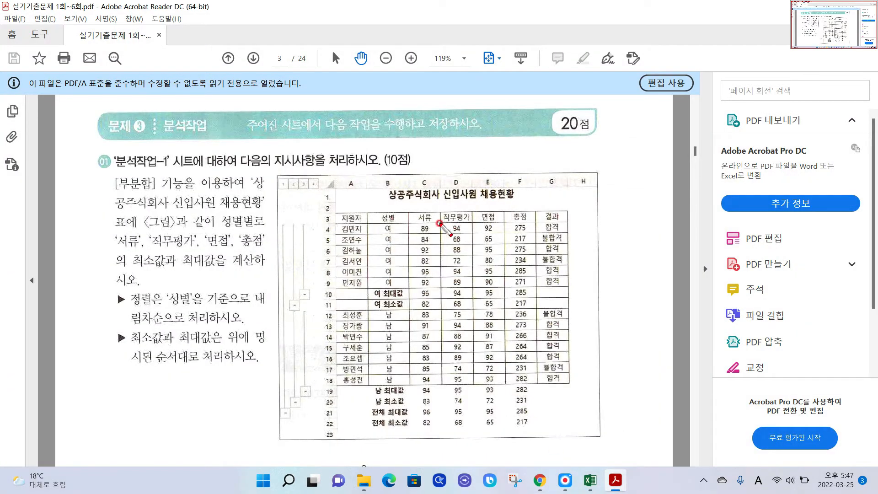
{"action": "left_click_drag", "start_coordinate": [425, 225], "coordinate": [429, 297]}
{"action": "mouse_move", "coordinate": [459, 228]}
{"action": "left_mouse_down"}
{"action": "mouse_move", "coordinate": [463, 294]}
{"action": "mouse_move", "coordinate": [417, 297]}
{"action": "mouse_move", "coordinate": [429, 291]}
{"action": "mouse_move", "coordinate": [426, 302]}
{"action": "left_mouse_up"}
{"action": "mouse_move", "coordinate": [486, 287]}
{"action": "left_mouse_down"}
{"action": "mouse_move", "coordinate": [493, 293]}
{"action": "mouse_move", "coordinate": [476, 302]}
{"action": "mouse_move", "coordinate": [529, 289]}
{"action": "left_mouse_up"}
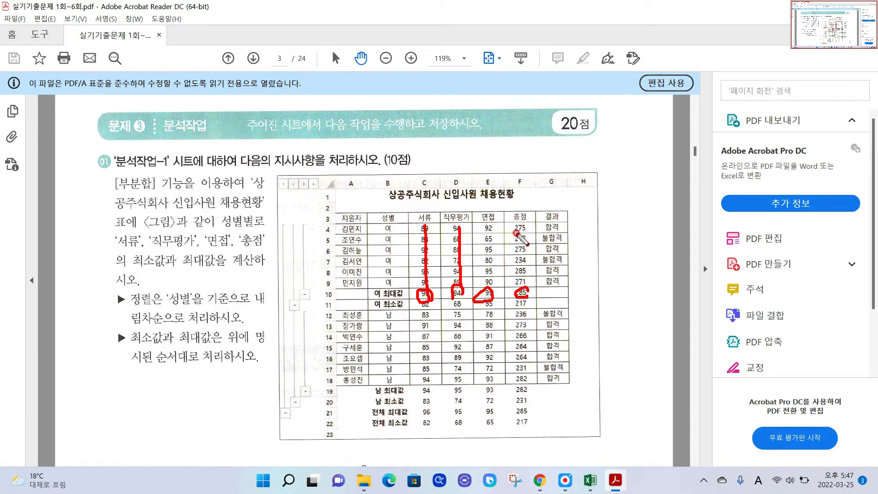
{"action": "left_click_drag", "start_coordinate": [518, 230], "coordinate": [518, 269]}
{"action": "left_click_drag", "start_coordinate": [491, 228], "coordinate": [493, 275]}
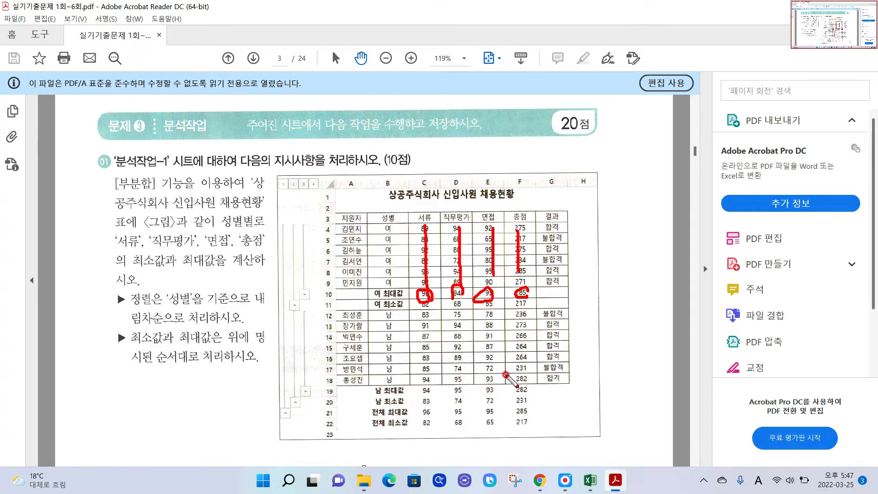
{"action": "key", "text": "Escape"}
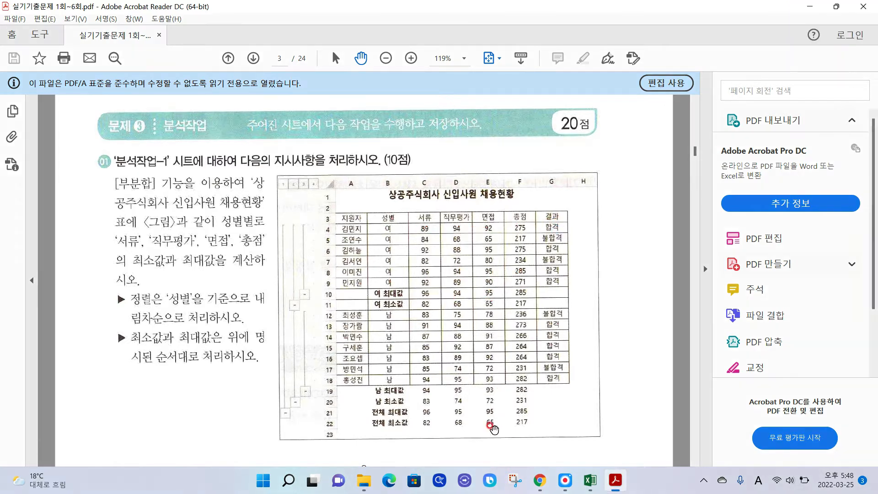
Switch back to Excel and apply the 최소값 subtotals by 성별 to the recruitment table
{"action": "left_click", "coordinate": [590, 479]}
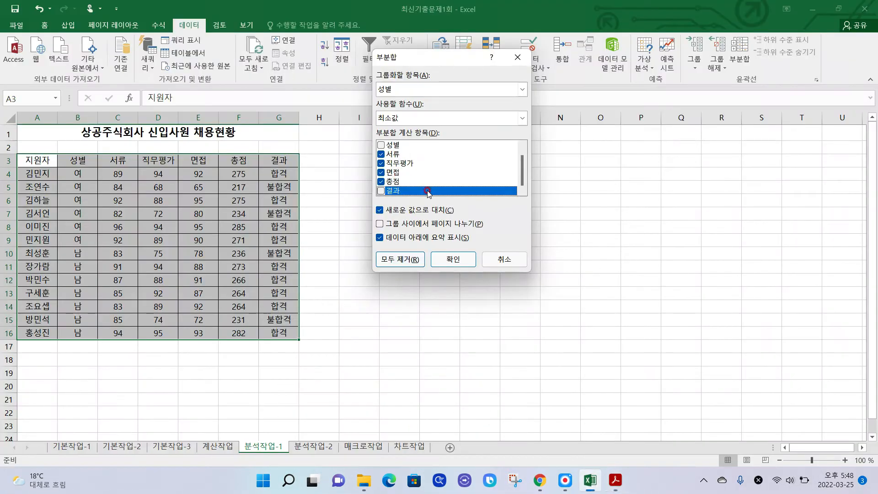
{"action": "left_click", "coordinate": [458, 262]}
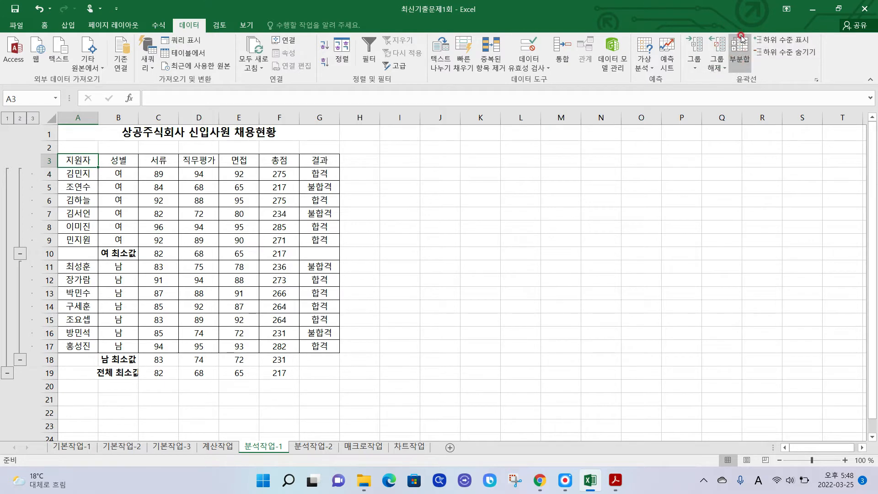
Start another subtotal on the recruitment table by 성별 with 최대값 as the function to use
{"action": "left_click", "coordinate": [748, 54]}
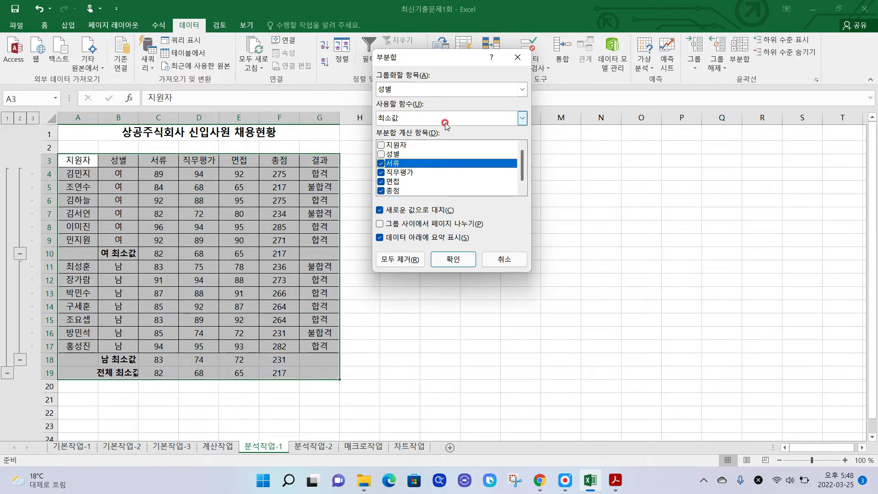
{"action": "left_click", "coordinate": [429, 120]}
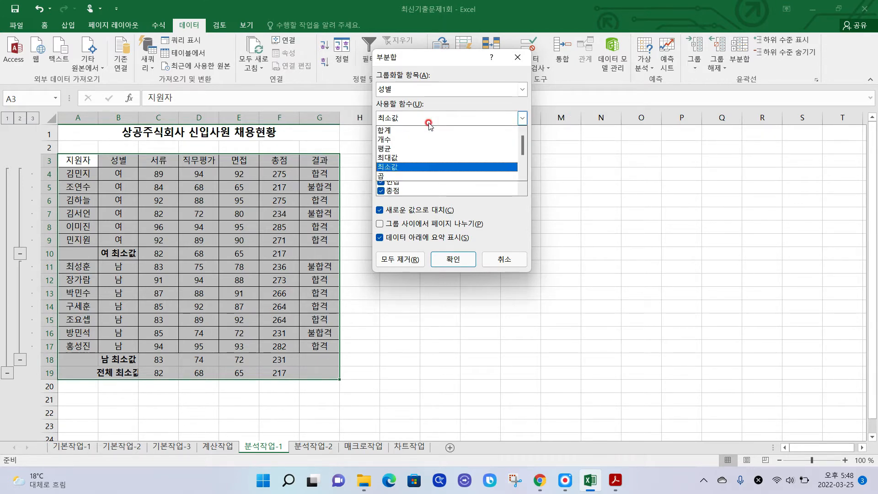
{"action": "left_click", "coordinate": [402, 158]}
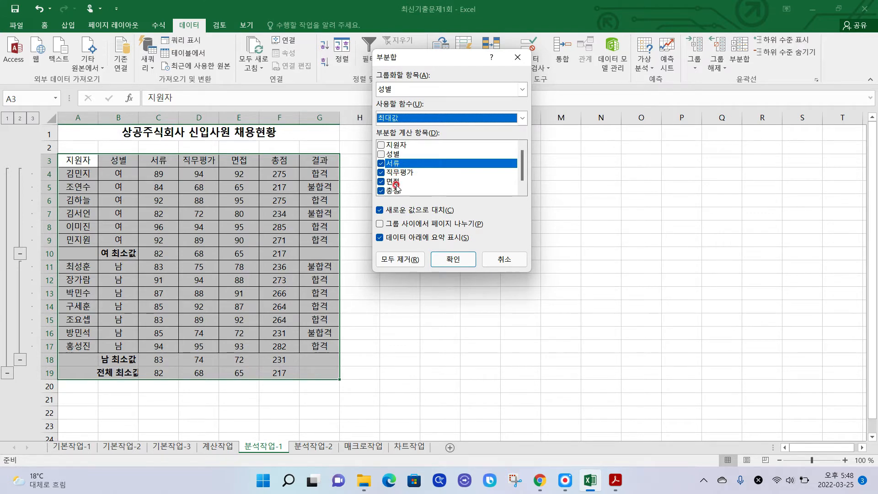
{"action": "left_click", "coordinate": [523, 193]}
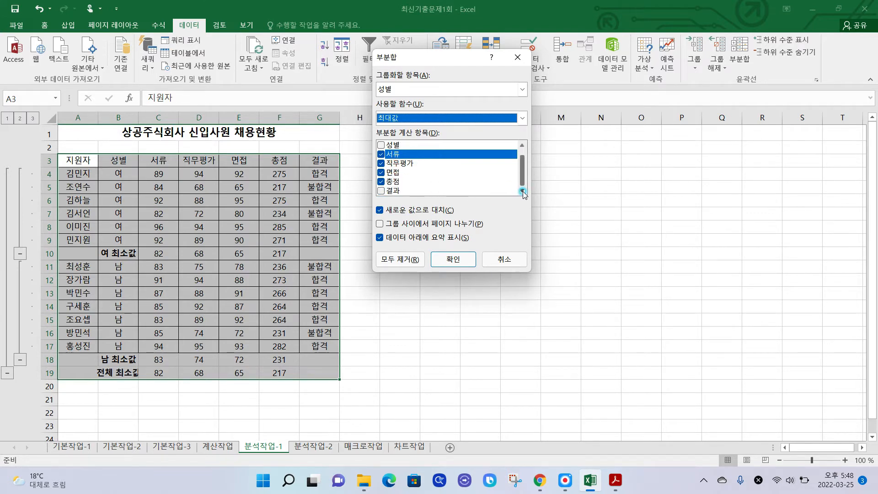
{"action": "left_click", "coordinate": [390, 196]}
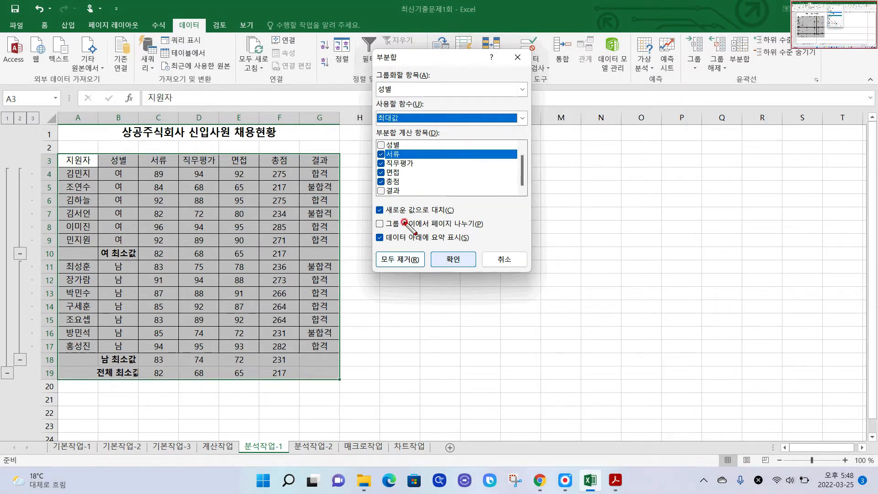
Turn off 새로운 값으로 대치 and apply the 최대값 subtotals in addition to the 최소값 ones
{"action": "left_click_drag", "start_coordinate": [385, 213], "coordinate": [449, 211]}
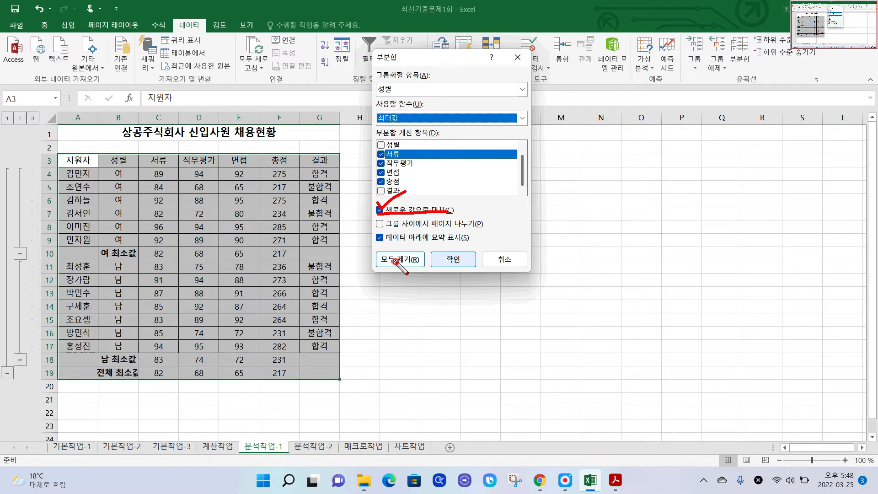
{"action": "left_click_drag", "start_coordinate": [101, 253], "coordinate": [283, 247]}
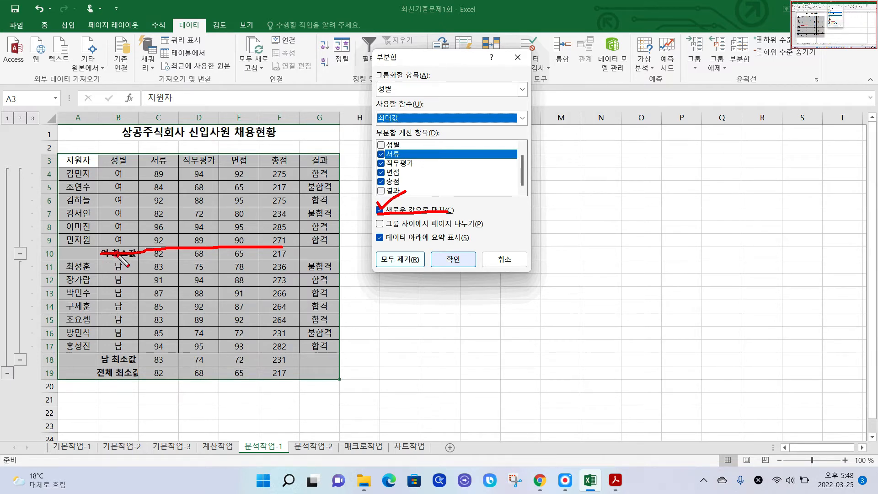
{"action": "key", "text": "Escape"}
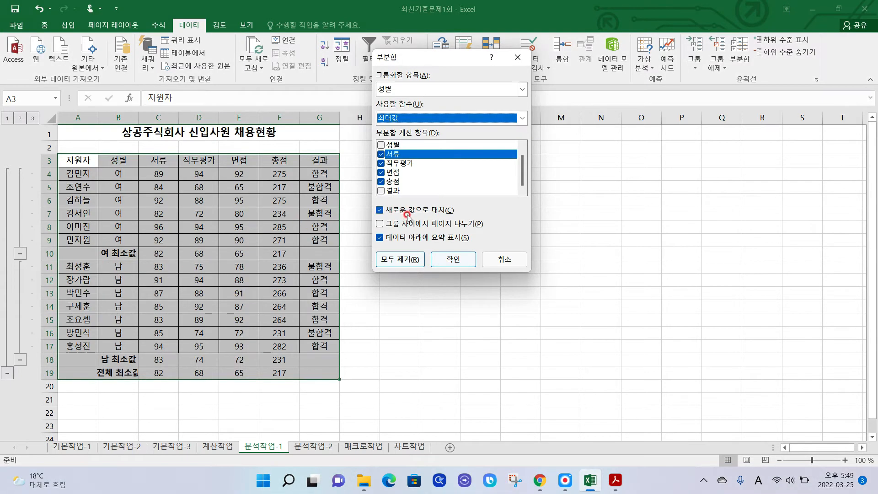
{"action": "left_click", "coordinate": [407, 213]}
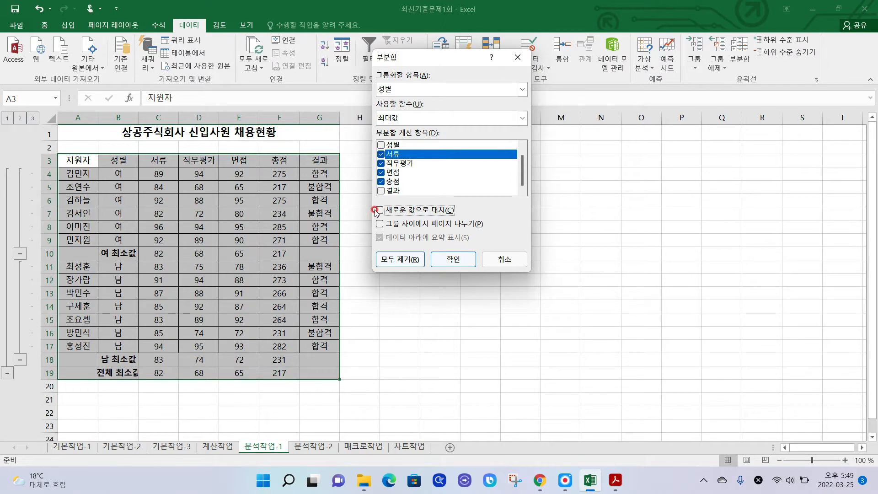
{"action": "left_click_drag", "start_coordinate": [387, 213], "coordinate": [402, 198]}
{"action": "left_click", "coordinate": [460, 261]}
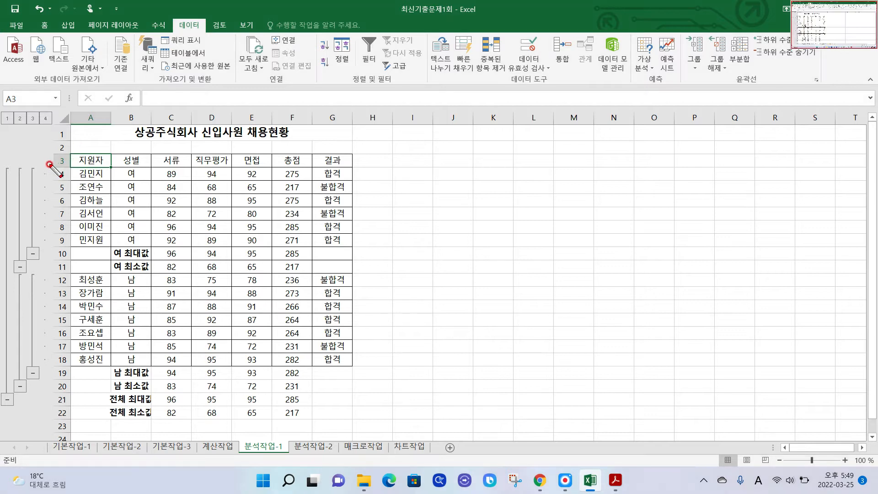
{"action": "mouse_move", "coordinate": [8, 146]}
{"action": "left_mouse_down"}
{"action": "mouse_move", "coordinate": [3, 455]}
{"action": "mouse_move", "coordinate": [68, 361]}
{"action": "mouse_move", "coordinate": [66, 163]}
{"action": "mouse_move", "coordinate": [16, 144]}
{"action": "mouse_move", "coordinate": [6, 171]}
{"action": "left_mouse_up"}
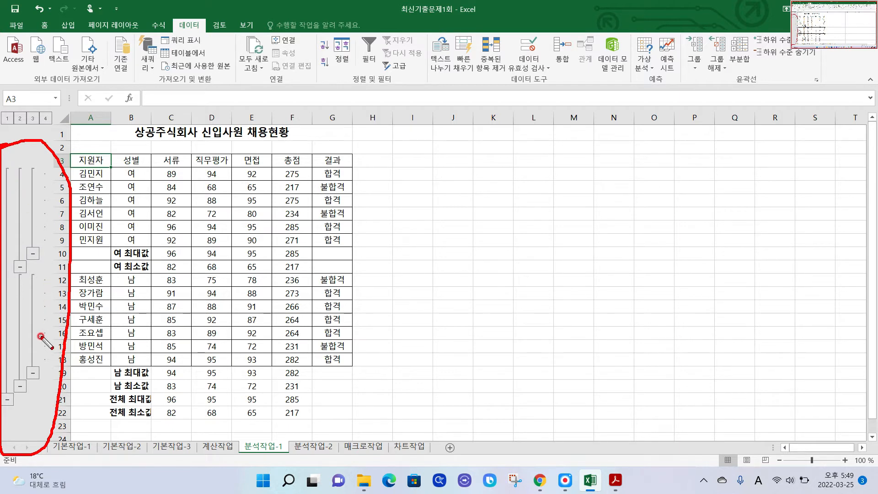
{"action": "mouse_move", "coordinate": [41, 178]}
{"action": "left_mouse_down"}
{"action": "mouse_move", "coordinate": [85, 98]}
{"action": "mouse_move", "coordinate": [109, 77]}
{"action": "left_mouse_up"}
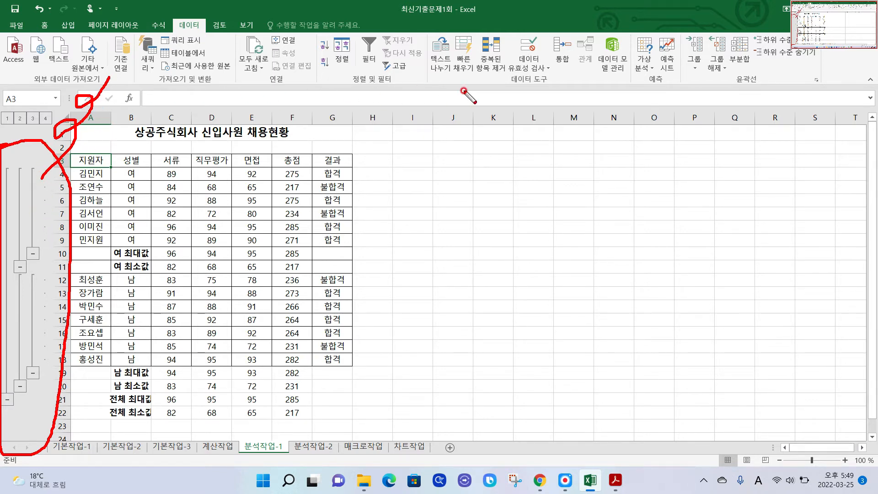
{"action": "key", "text": "Escape"}
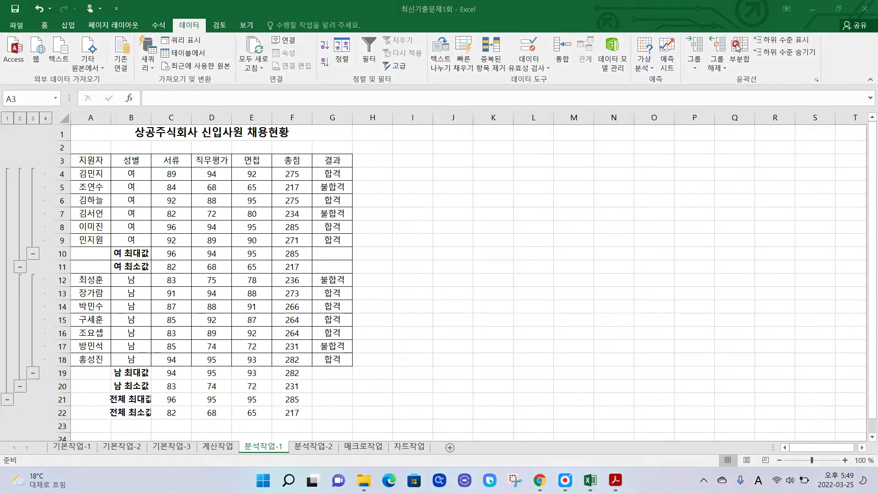
{"action": "key", "text": "ctrl+2"}
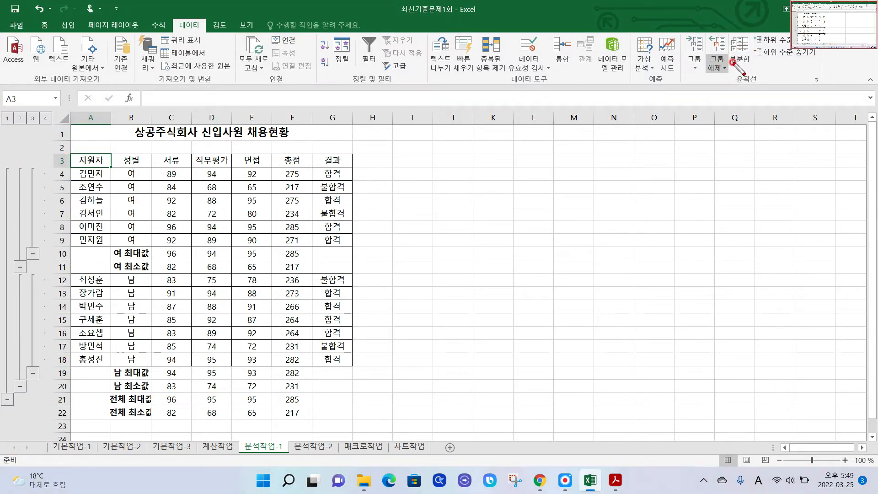
{"action": "mouse_move", "coordinate": [734, 70]}
{"action": "left_mouse_down"}
{"action": "mouse_move", "coordinate": [729, 81]}
{"action": "mouse_move", "coordinate": [707, 40]}
{"action": "mouse_move", "coordinate": [735, 44]}
{"action": "mouse_move", "coordinate": [731, 83]}
{"action": "left_mouse_up"}
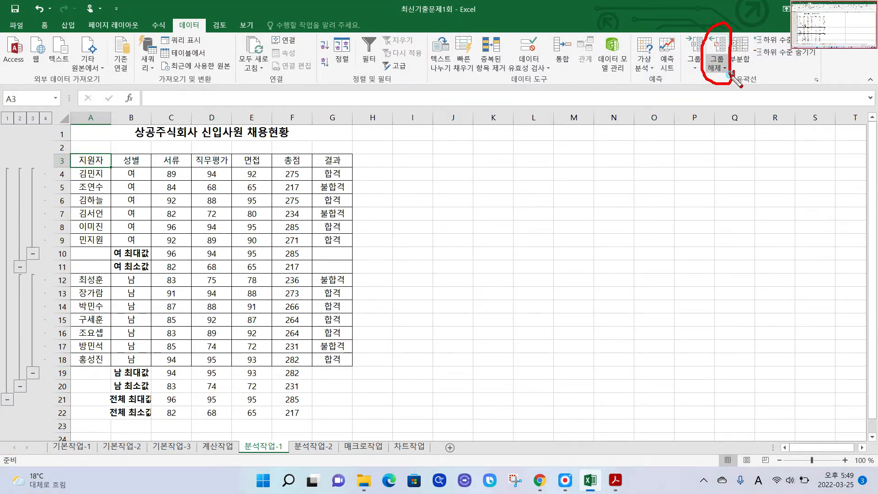
{"action": "key", "text": "Escape"}
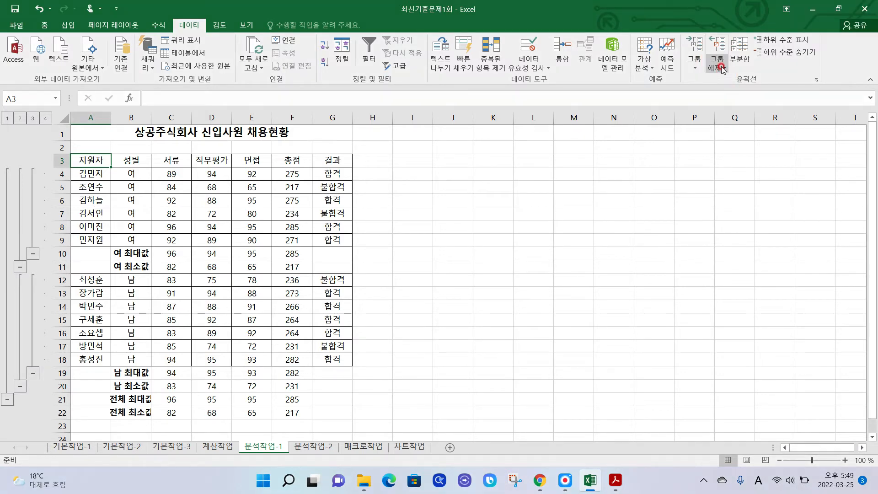
{"action": "left_click", "coordinate": [724, 69]}
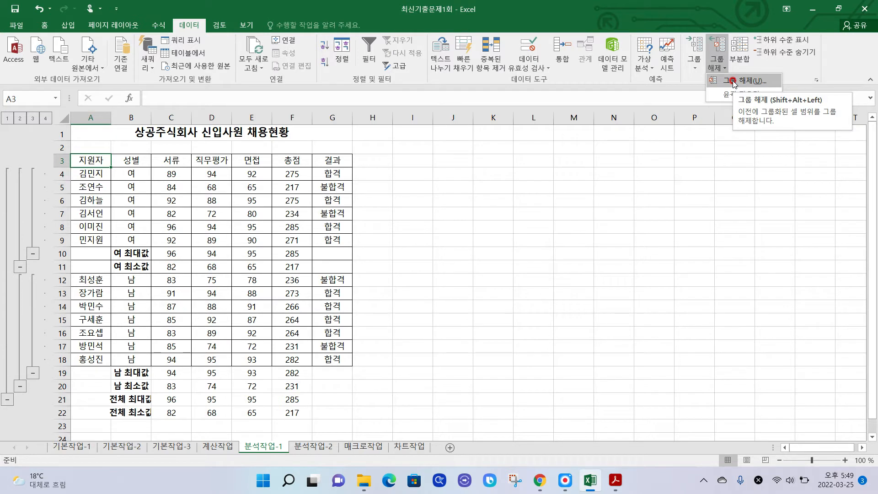
{"action": "left_click", "coordinate": [733, 81]}
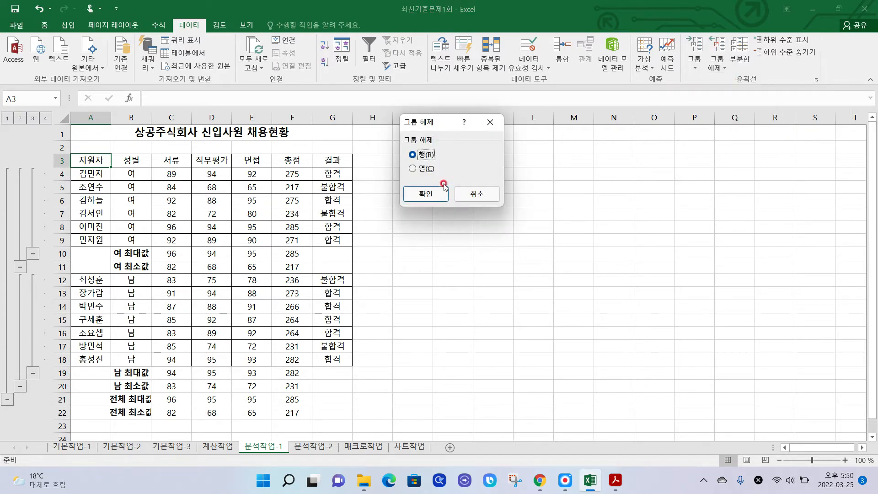
{"action": "left_click", "coordinate": [474, 193]}
Clear the whole outline from the recruitment table while keeping its subtotal rows
{"action": "left_click", "coordinate": [721, 66]}
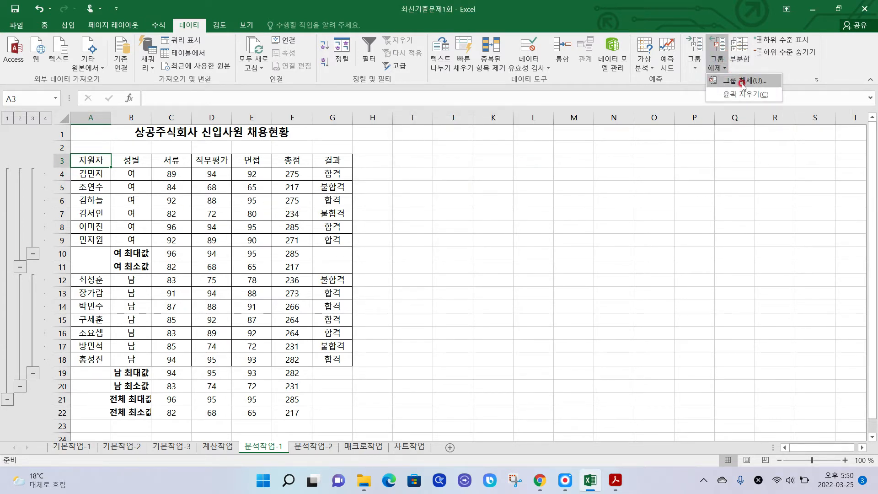
{"action": "left_click", "coordinate": [747, 96]}
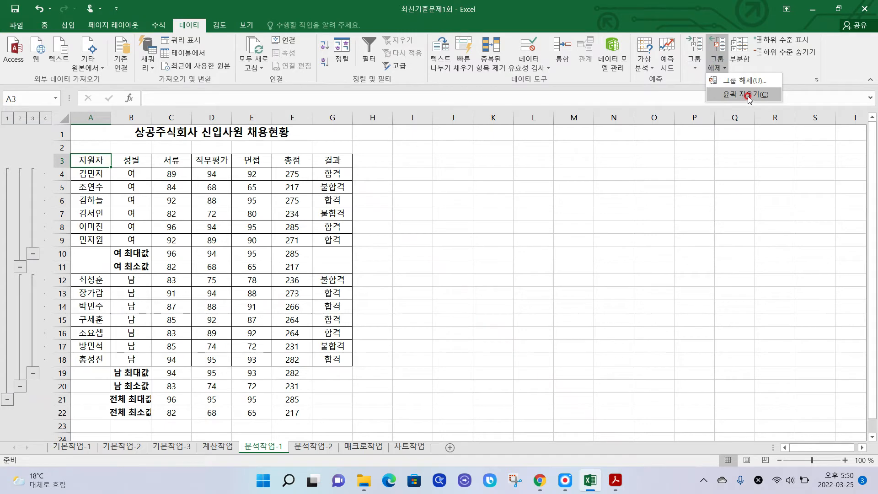
{"action": "left_click", "coordinate": [749, 96]}
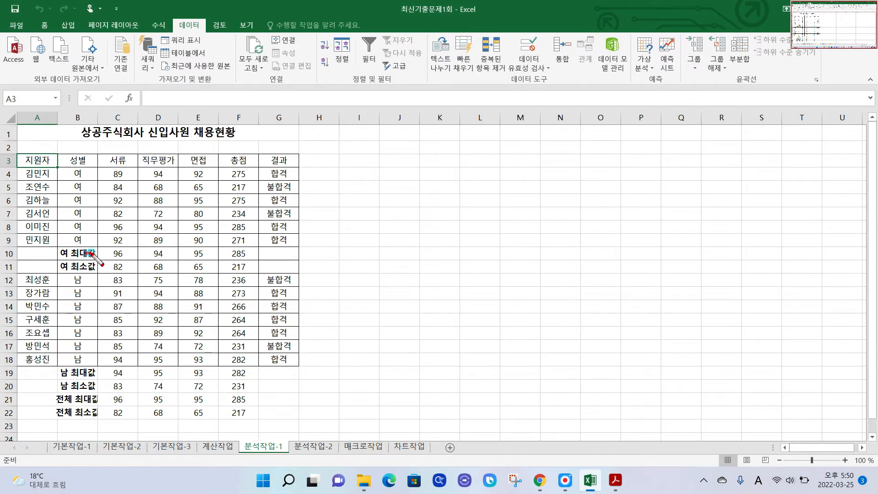
{"action": "left_click_drag", "start_coordinate": [86, 253], "coordinate": [217, 253]}
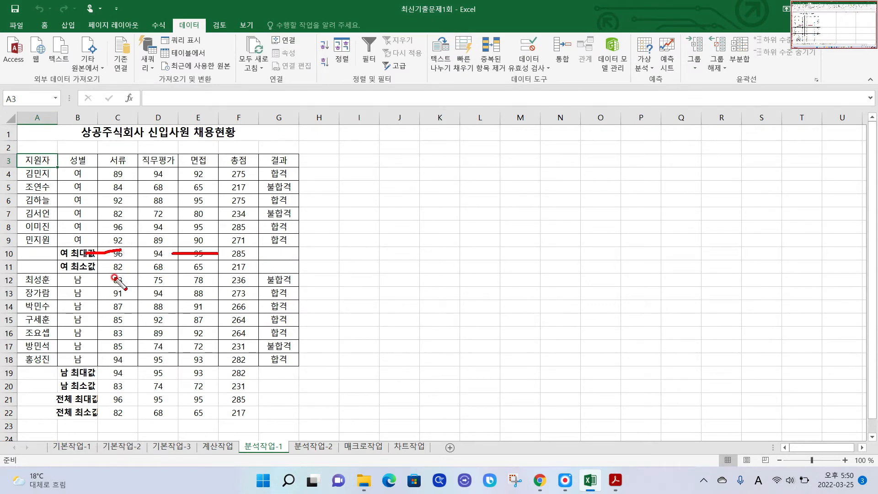
{"action": "left_click_drag", "start_coordinate": [114, 270], "coordinate": [122, 267]}
{"action": "left_click_drag", "start_coordinate": [176, 267], "coordinate": [219, 266]}
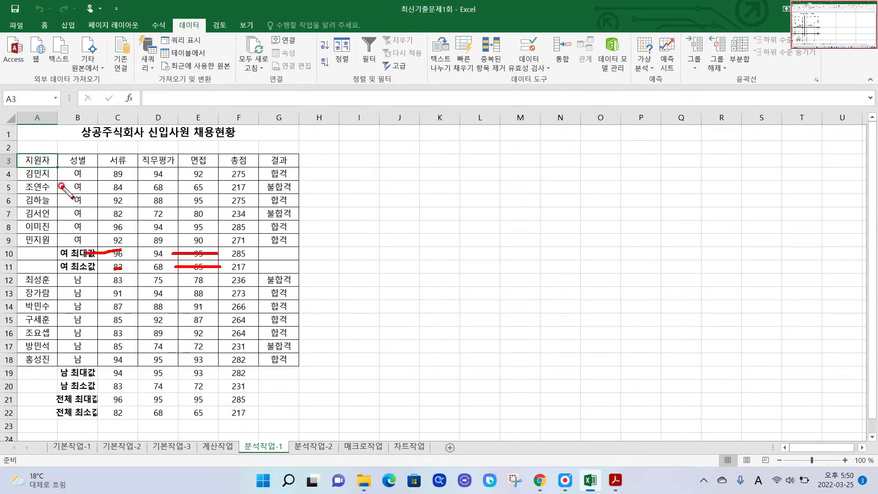
{"action": "left_click_drag", "start_coordinate": [49, 251], "coordinate": [228, 257]}
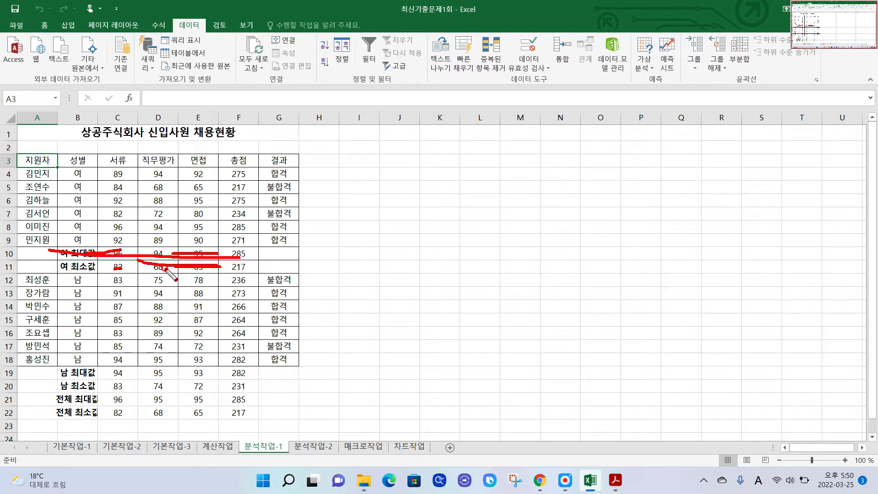
{"action": "key", "text": "Escape"}
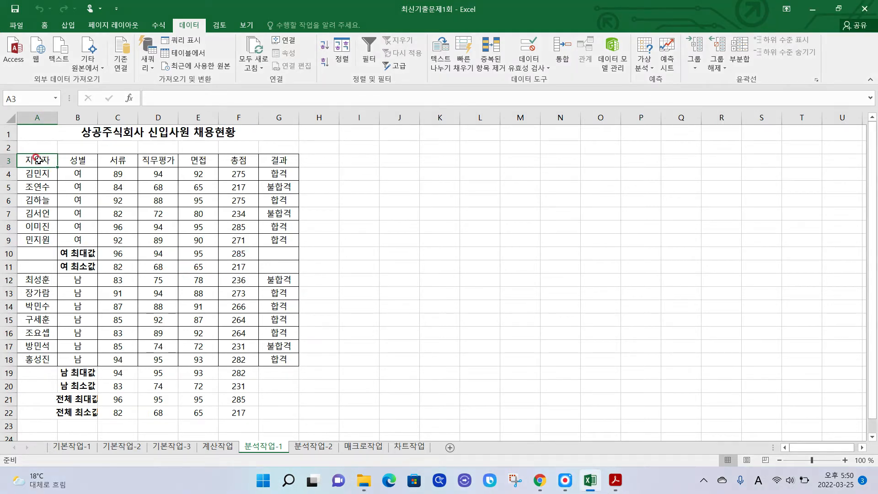
Remove all 최대값 and 최소값 subtotals from the recruitment table
{"action": "left_click", "coordinate": [38, 159]}
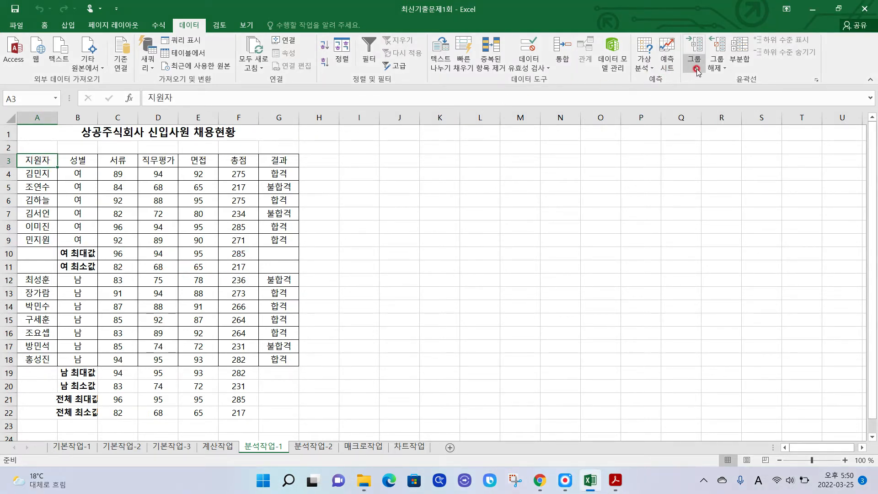
{"action": "left_click", "coordinate": [745, 56]}
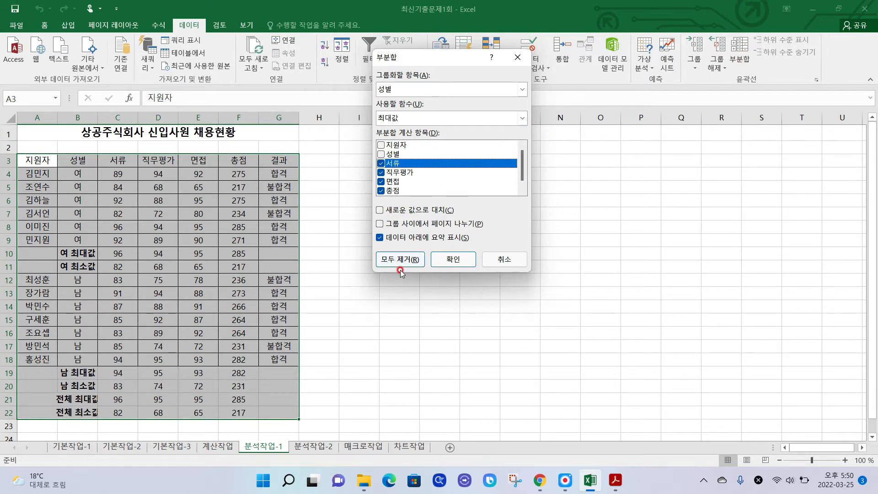
{"action": "mouse_move", "coordinate": [400, 272]}
{"action": "left_mouse_down"}
{"action": "mouse_move", "coordinate": [412, 233]}
{"action": "mouse_move", "coordinate": [425, 277]}
{"action": "mouse_move", "coordinate": [371, 254]}
{"action": "left_mouse_up"}
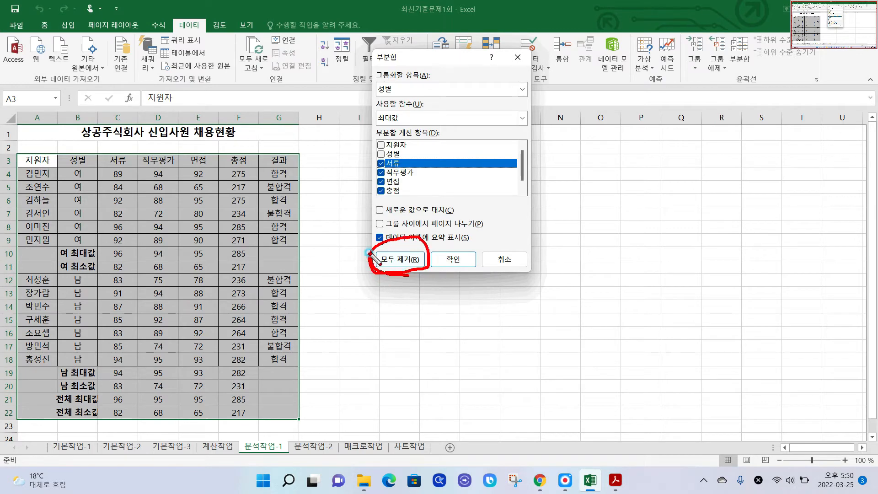
{"action": "left_click", "coordinate": [407, 259]}
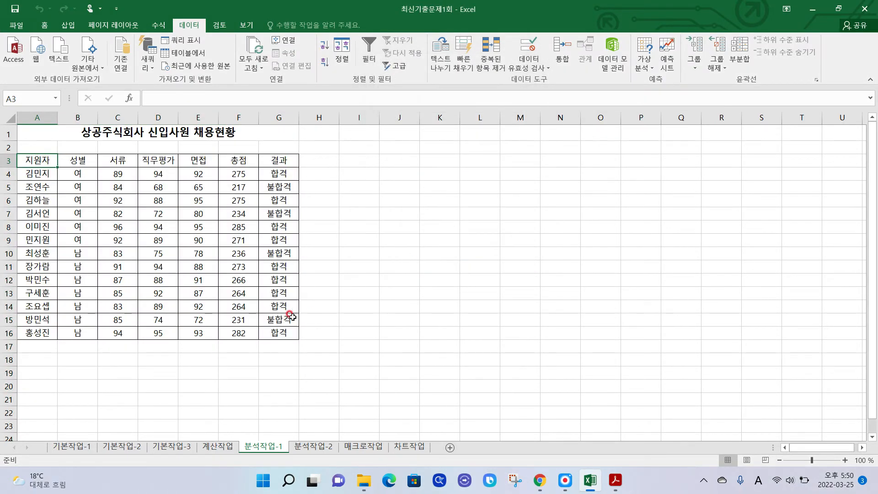
{"action": "left_click", "coordinate": [225, 305]}
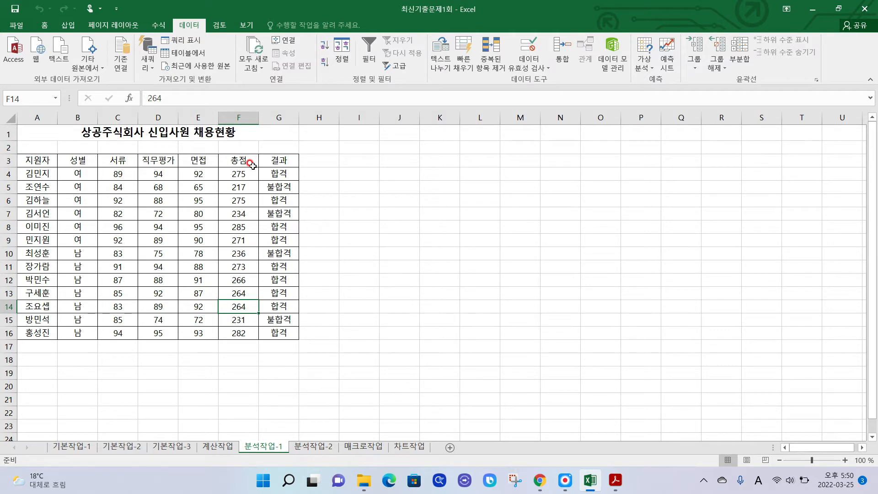
Open sheet 분석작업-2, switch to Acrobat Reader and read the 목표값 찾기 instructions for the 전국 특산품 판매현황 table
{"action": "left_click", "coordinate": [329, 449]}
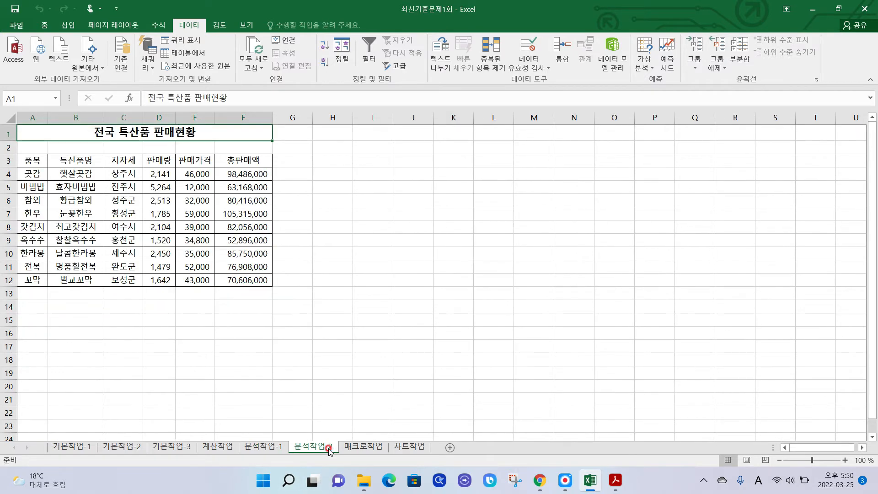
{"action": "left_click", "coordinate": [616, 479]}
{"action": "scroll", "coordinate": [428, 343], "scroll_direction": "down", "scroll_amount": 10}
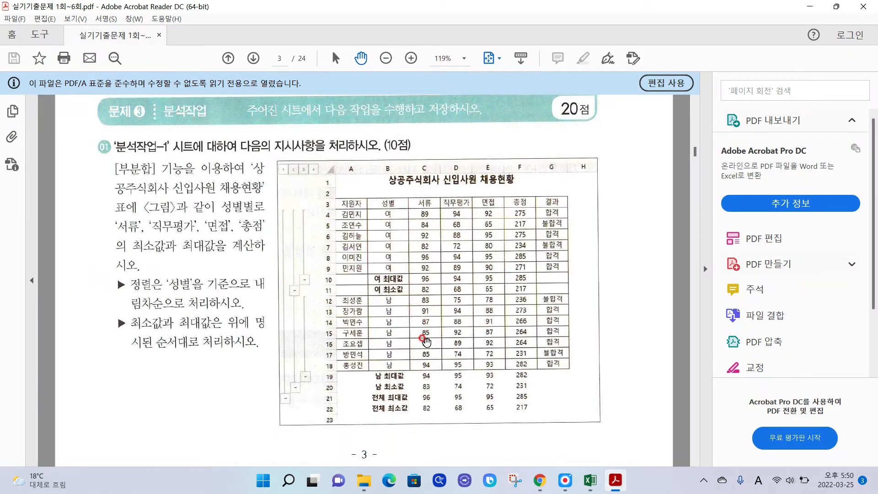
{"action": "scroll", "coordinate": [353, 281], "scroll_direction": "down", "scroll_amount": 4}
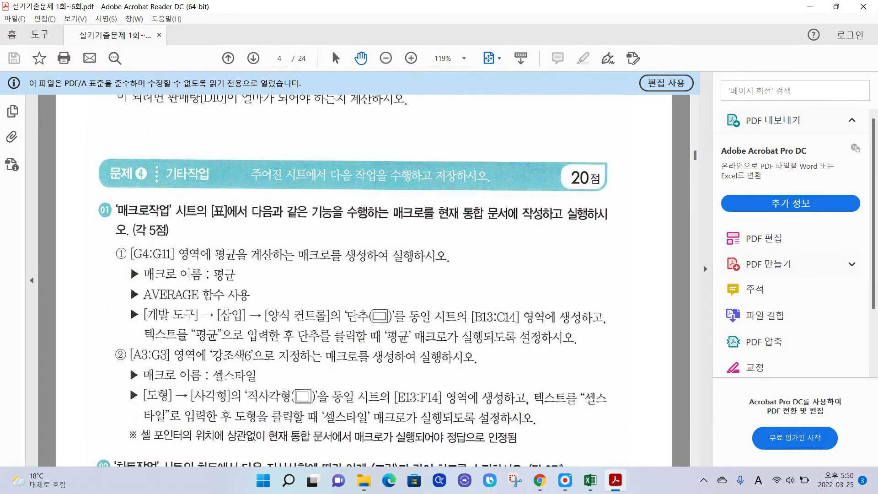
{"action": "scroll", "coordinate": [353, 281], "scroll_direction": "up", "scroll_amount": 4}
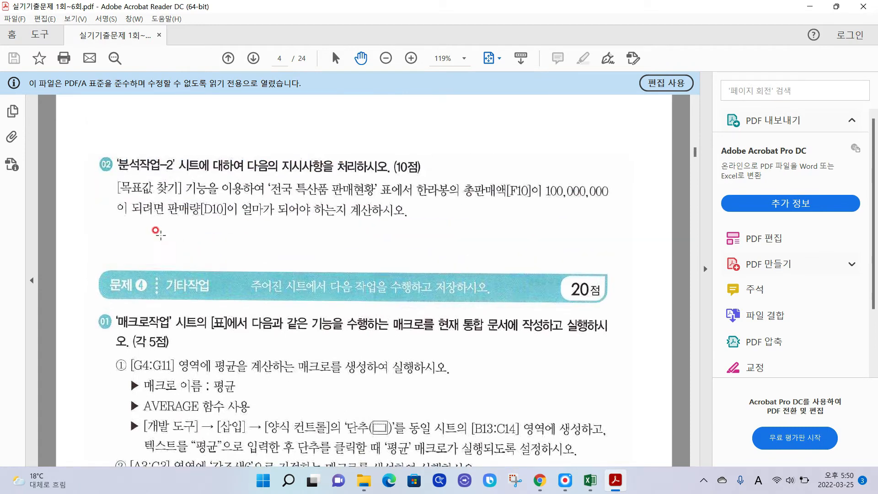
{"action": "mouse_move", "coordinate": [119, 198]}
{"action": "left_mouse_down"}
{"action": "mouse_move", "coordinate": [205, 198]}
{"action": "mouse_move", "coordinate": [147, 173]}
{"action": "mouse_move", "coordinate": [118, 182]}
{"action": "mouse_move", "coordinate": [118, 198]}
{"action": "left_mouse_up"}
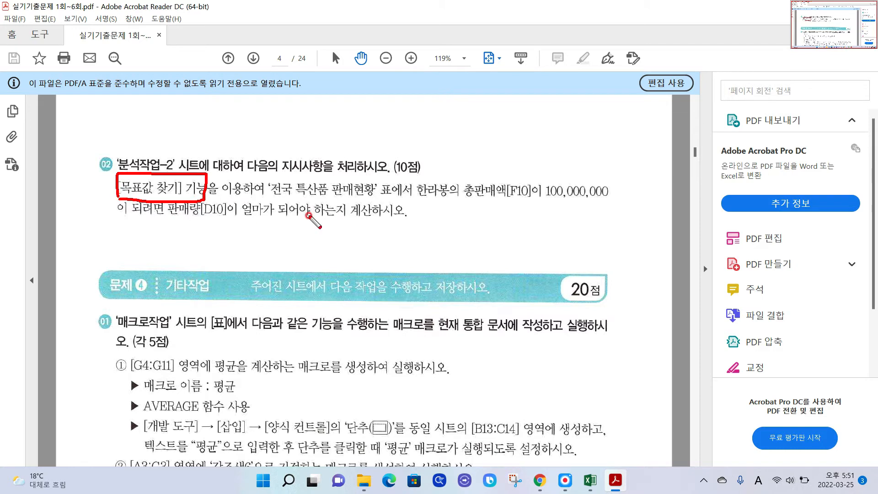
Examine the 목표값 찾기 instruction for its formula cell, target value and changing cell
{"action": "left_click_drag", "start_coordinate": [276, 197], "coordinate": [397, 197]}
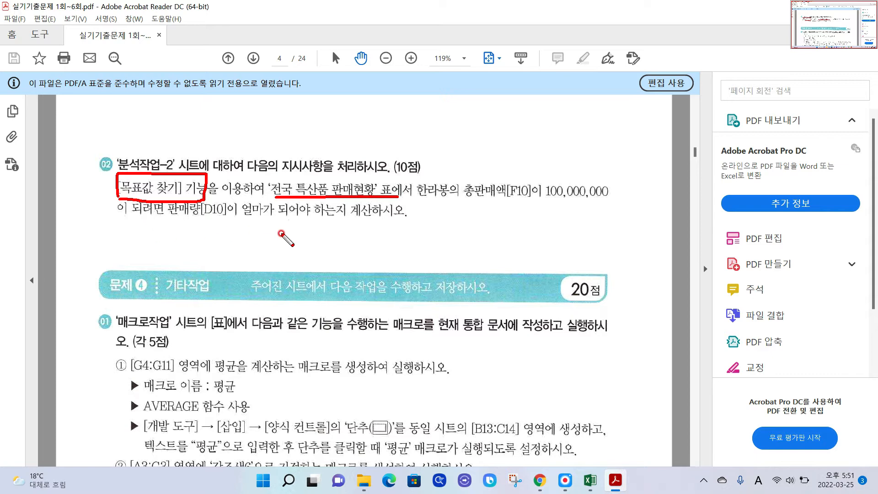
{"action": "left_click_drag", "start_coordinate": [415, 199], "coordinate": [609, 204]}
{"action": "mouse_move", "coordinate": [115, 218]}
{"action": "left_mouse_down"}
{"action": "mouse_move", "coordinate": [166, 219]}
{"action": "mouse_move", "coordinate": [168, 208]}
{"action": "mouse_move", "coordinate": [224, 204]}
{"action": "mouse_move", "coordinate": [188, 226]}
{"action": "left_mouse_up"}
{"action": "left_click_drag", "start_coordinate": [242, 224], "coordinate": [322, 227]}
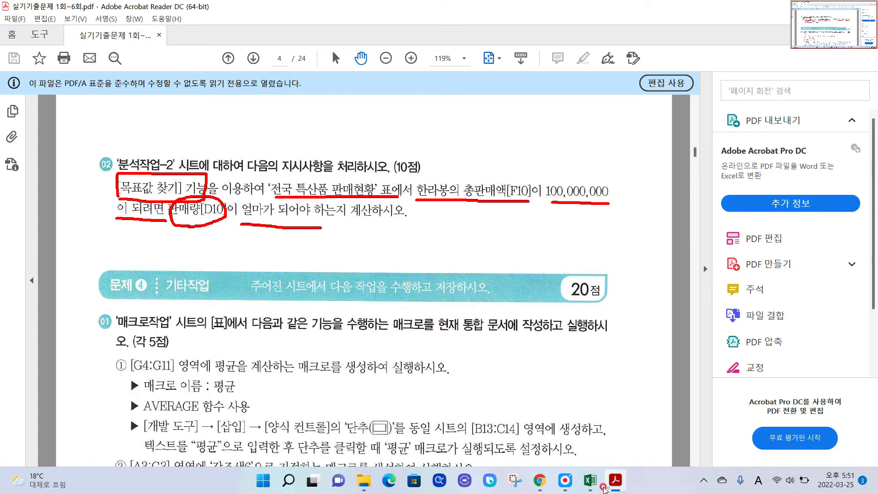
{"action": "key", "text": "Escape"}
Switch to Excel and examine 한라봉's 판매량 and 총판매액 in the 전국 특산품 판매현황 table on 분석작업-2
{"action": "left_click", "coordinate": [591, 480]}
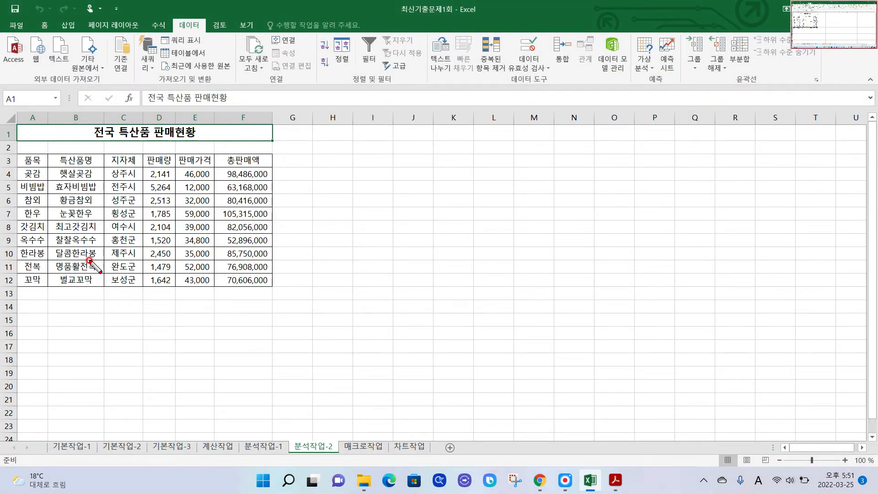
{"action": "left_click_drag", "start_coordinate": [73, 257], "coordinate": [90, 257]}
{"action": "mouse_move", "coordinate": [236, 247]}
{"action": "left_mouse_down"}
{"action": "mouse_move", "coordinate": [221, 252]}
{"action": "mouse_move", "coordinate": [228, 260]}
{"action": "mouse_move", "coordinate": [271, 254]}
{"action": "mouse_move", "coordinate": [234, 246]}
{"action": "mouse_move", "coordinate": [280, 268]}
{"action": "mouse_move", "coordinate": [300, 252]}
{"action": "mouse_move", "coordinate": [326, 263]}
{"action": "mouse_move", "coordinate": [329, 280]}
{"action": "left_mouse_up"}
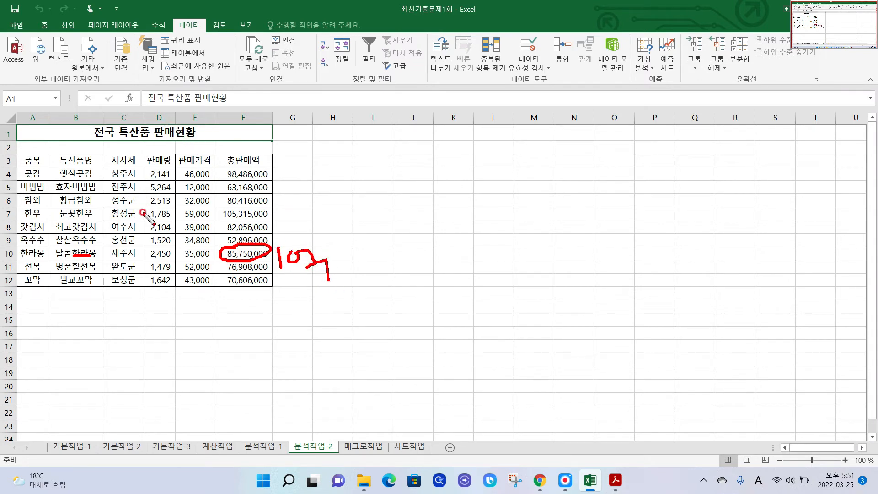
{"action": "mouse_move", "coordinate": [176, 262]}
{"action": "left_mouse_down"}
{"action": "mouse_move", "coordinate": [146, 262]}
{"action": "mouse_move", "coordinate": [164, 246]}
{"action": "mouse_move", "coordinate": [176, 257]}
{"action": "left_mouse_up"}
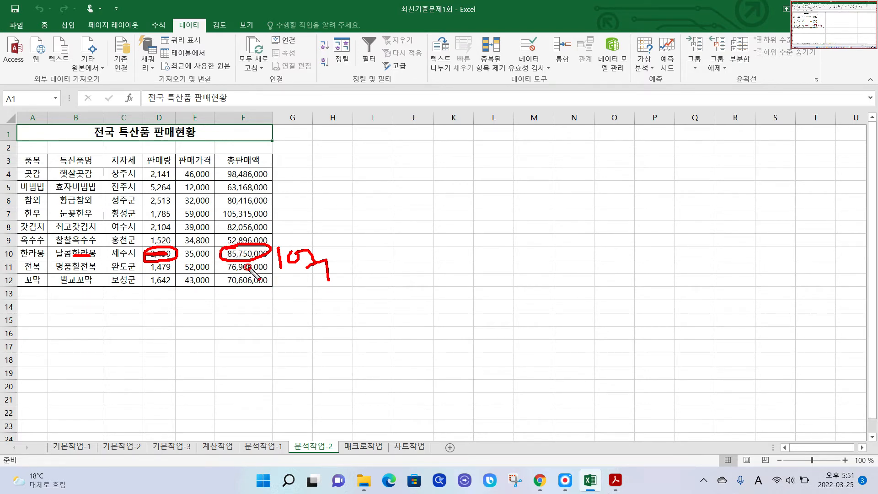
{"action": "key", "text": "Escape"}
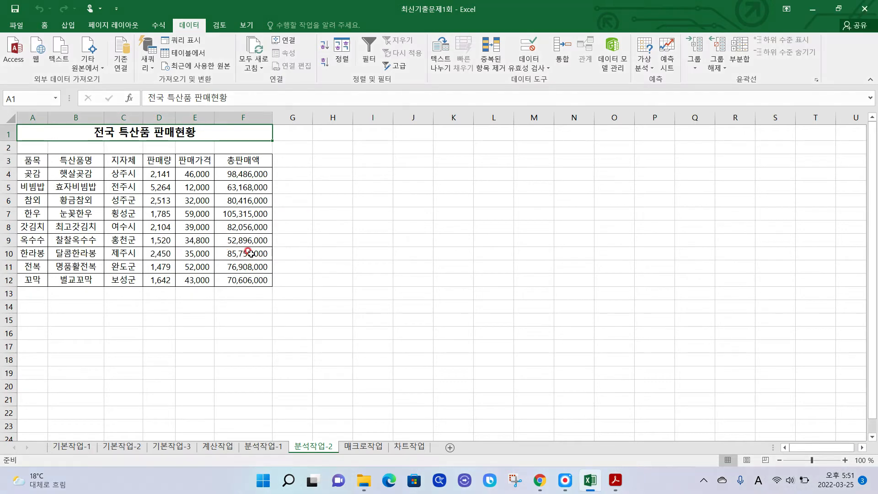
Open 목표값 찾기 with 한라봉's 총판매액 cell F10 as the formula cell
{"action": "left_click", "coordinate": [248, 257]}
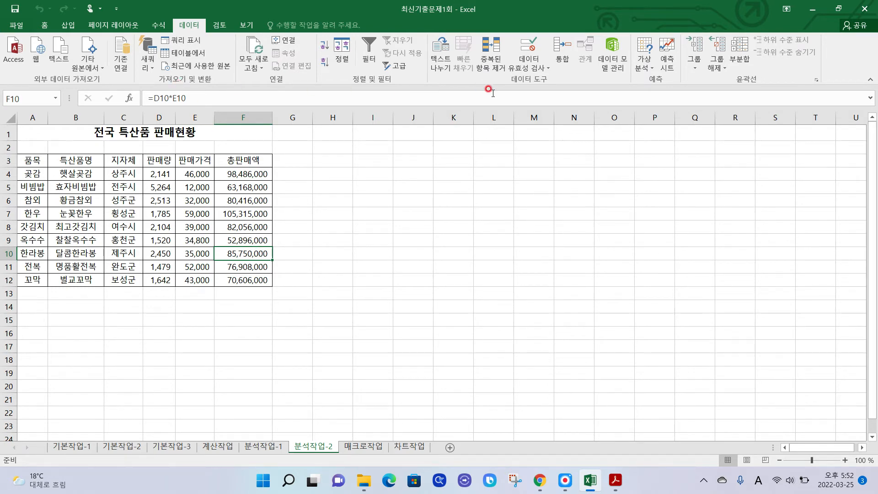
{"action": "key", "text": "ctrl+2"}
{"action": "mouse_move", "coordinate": [204, 37]}
{"action": "left_mouse_down"}
{"action": "mouse_move", "coordinate": [180, 13]}
{"action": "mouse_move", "coordinate": [202, 36]}
{"action": "left_mouse_up"}
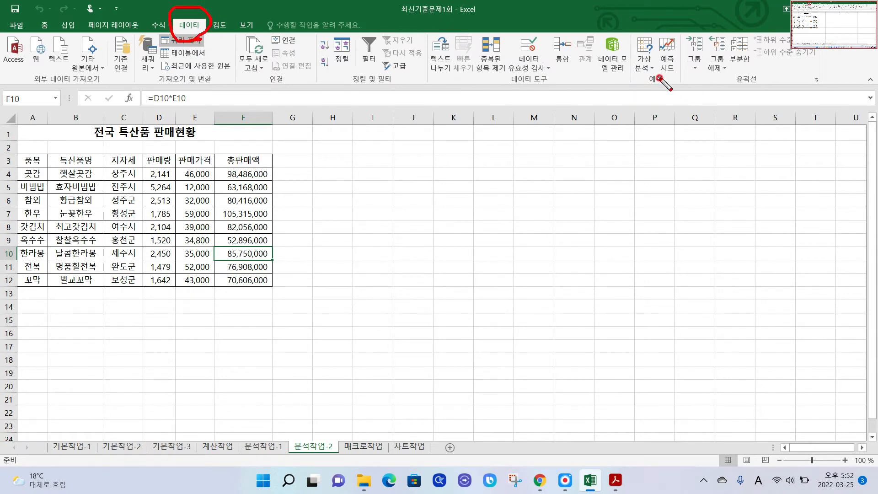
{"action": "mouse_move", "coordinate": [659, 75]}
{"action": "left_mouse_down"}
{"action": "mouse_move", "coordinate": [625, 57]}
{"action": "mouse_move", "coordinate": [677, 55]}
{"action": "mouse_move", "coordinate": [652, 84]}
{"action": "mouse_move", "coordinate": [645, 73]}
{"action": "mouse_move", "coordinate": [658, 69]}
{"action": "left_mouse_up"}
{"action": "key", "text": "Escape"}
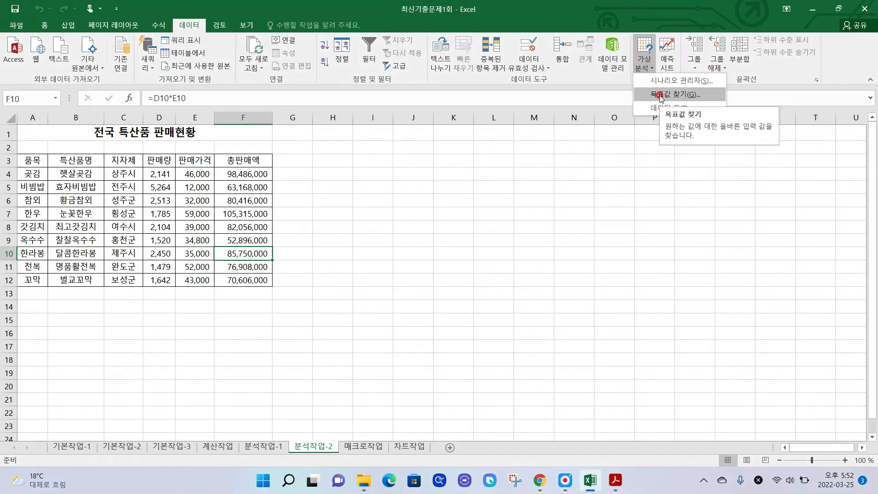
{"action": "left_click", "coordinate": [661, 94]}
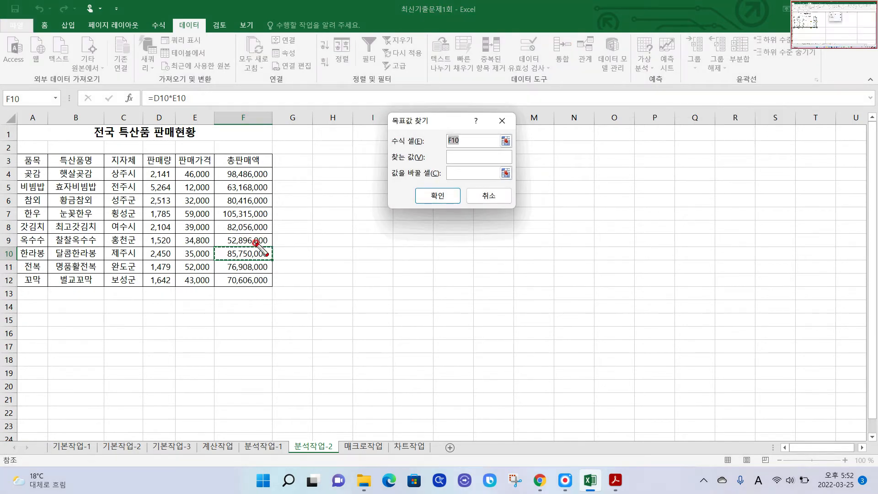
Check the 수식 셀 reference against 한라봉's 총판매액 cell and its formula
{"action": "mouse_move", "coordinate": [270, 243]}
{"action": "left_mouse_down"}
{"action": "mouse_move", "coordinate": [223, 244]}
{"action": "mouse_move", "coordinate": [219, 260]}
{"action": "mouse_move", "coordinate": [265, 257]}
{"action": "mouse_move", "coordinate": [264, 247]}
{"action": "mouse_move", "coordinate": [247, 249]}
{"action": "left_mouse_up"}
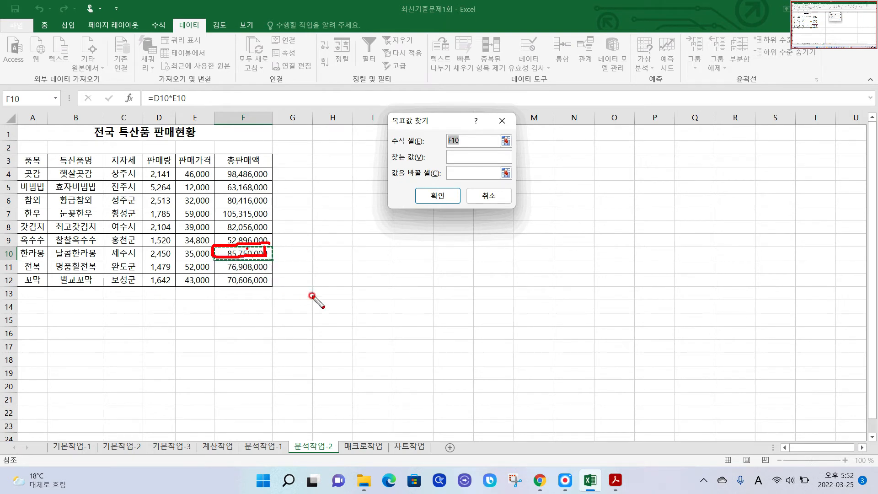
{"action": "key", "text": "Escape"}
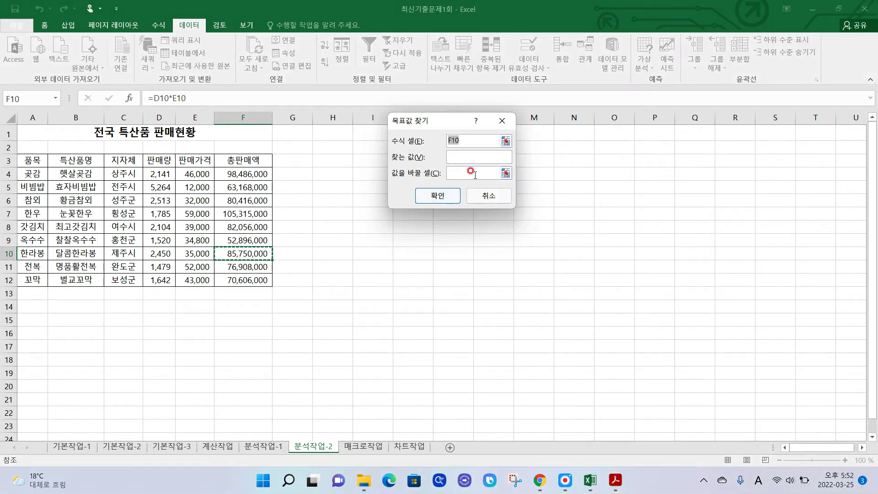
{"action": "key", "text": "ctrl+2"}
{"action": "mouse_move", "coordinate": [471, 129]}
{"action": "left_mouse_down"}
{"action": "mouse_move", "coordinate": [428, 135]}
{"action": "mouse_move", "coordinate": [474, 147]}
{"action": "mouse_move", "coordinate": [449, 132]}
{"action": "left_mouse_up"}
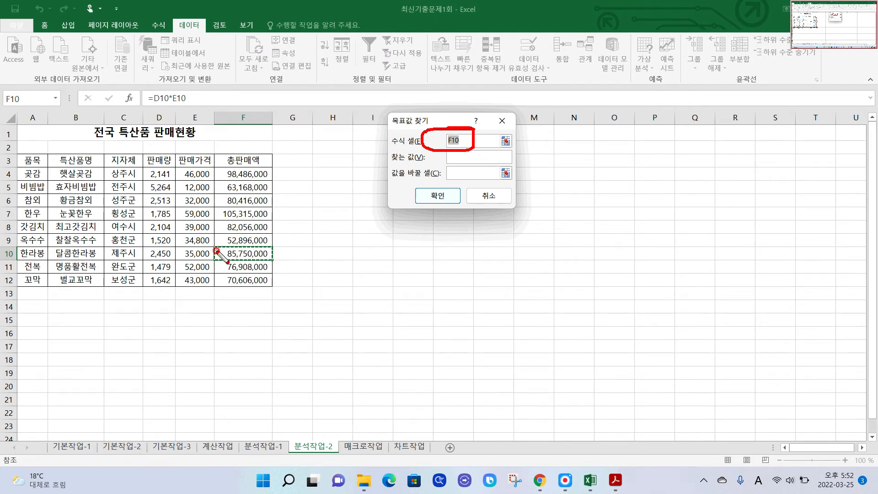
{"action": "mouse_move", "coordinate": [216, 250]}
{"action": "left_mouse_down"}
{"action": "mouse_move", "coordinate": [215, 259]}
{"action": "mouse_move", "coordinate": [277, 250]}
{"action": "mouse_move", "coordinate": [220, 247]}
{"action": "left_mouse_up"}
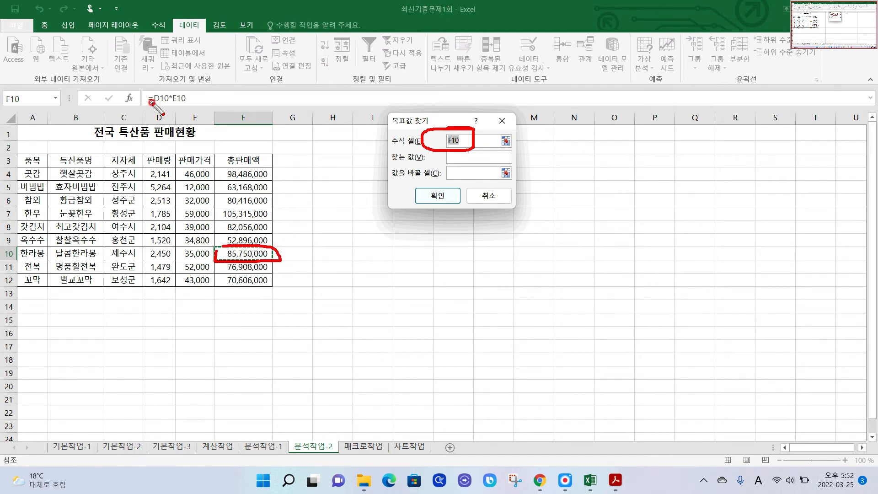
{"action": "left_click_drag", "start_coordinate": [149, 106], "coordinate": [196, 105]}
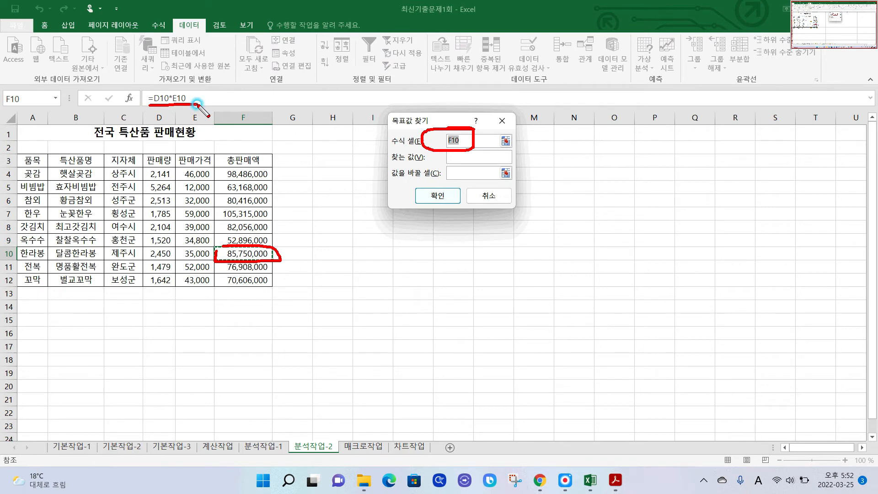
{"action": "key", "text": "Escape"}
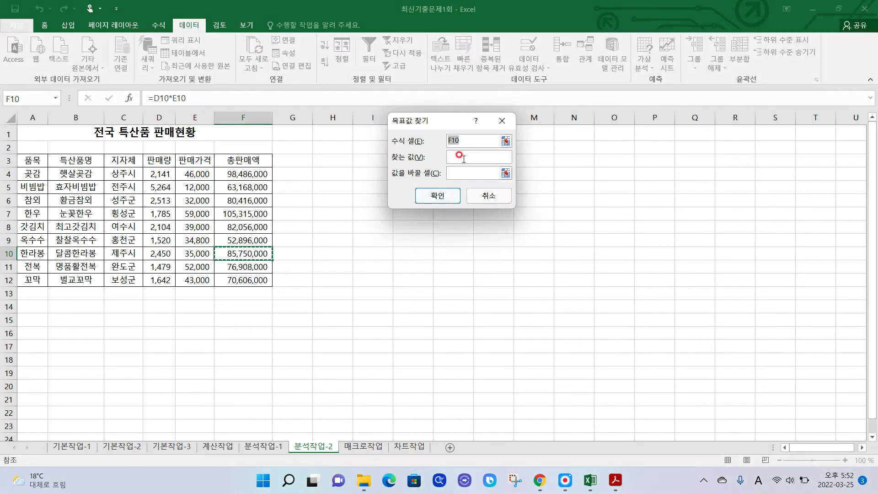
Seek a target value of 100000000 by changing 한라봉's 판매량 in D10, and accept the solution
{"action": "left_click", "coordinate": [467, 157]}
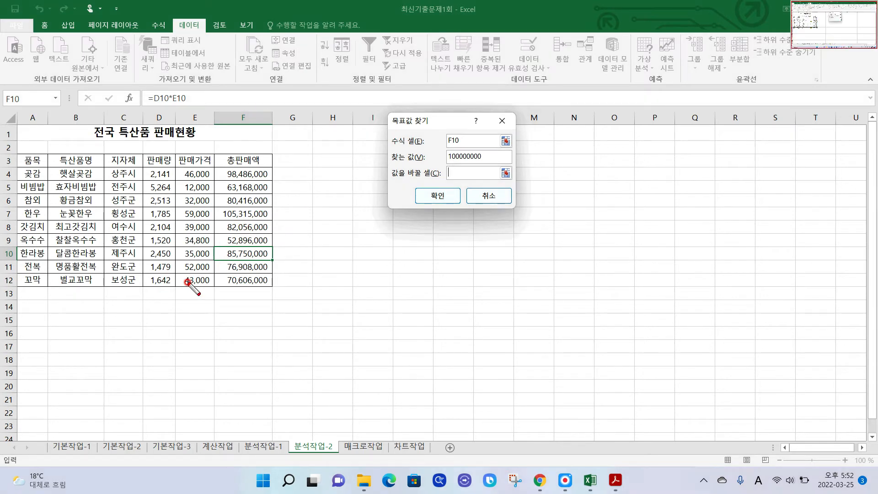
{"action": "mouse_move", "coordinate": [145, 246]}
{"action": "left_mouse_down"}
{"action": "mouse_move", "coordinate": [144, 257]}
{"action": "mouse_move", "coordinate": [173, 261]}
{"action": "left_mouse_up"}
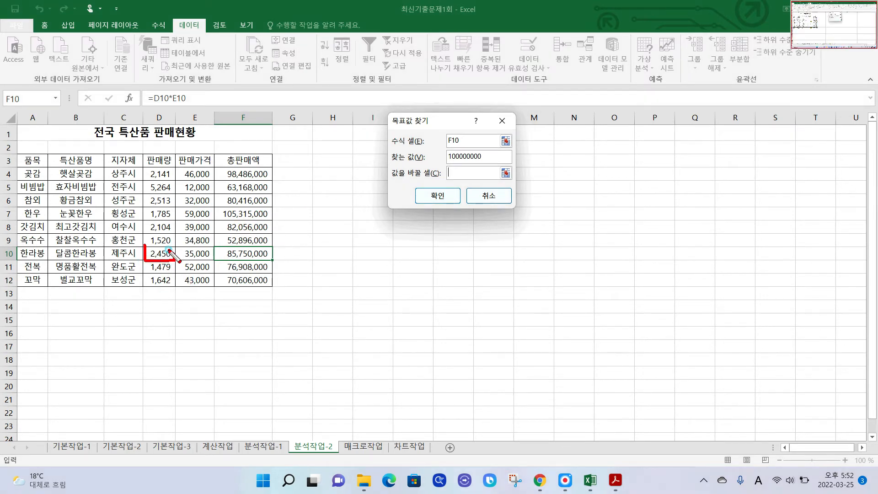
{"action": "key", "text": "Escape"}
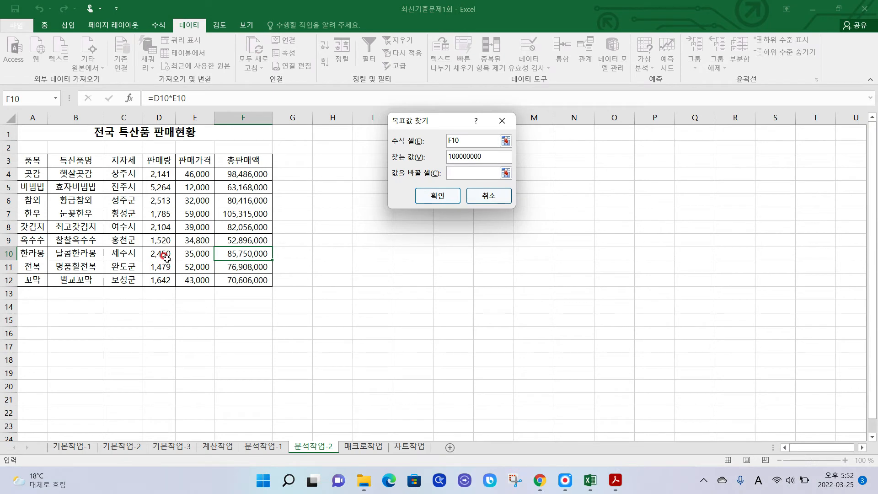
{"action": "left_click", "coordinate": [166, 259]}
{"action": "left_click", "coordinate": [438, 200]}
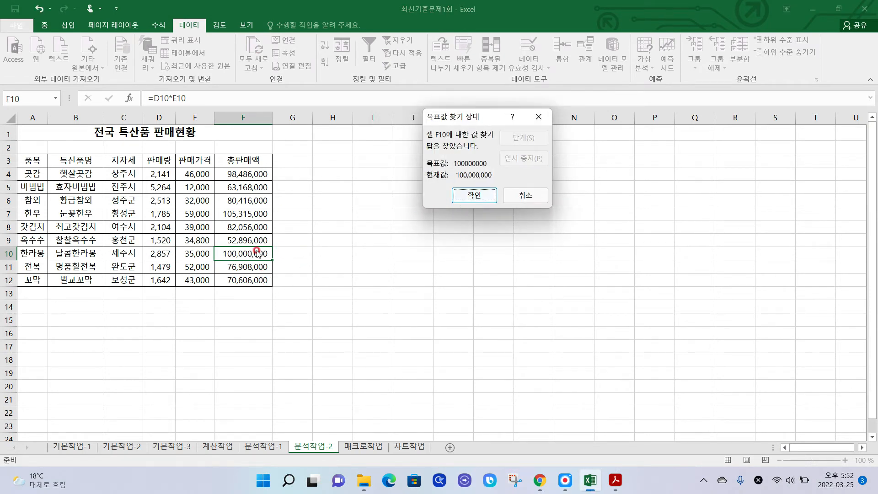
{"action": "left_click", "coordinate": [453, 196]}
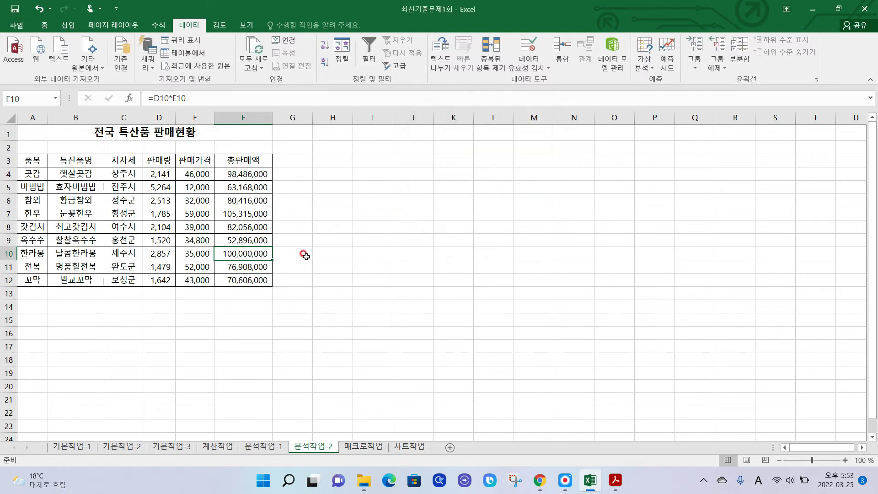
Review 한라봉's recalculated 총판매액 and 판매량 in the sales table
{"action": "mouse_move", "coordinate": [276, 267]}
{"action": "left_mouse_down"}
{"action": "mouse_move", "coordinate": [260, 235]}
{"action": "mouse_move", "coordinate": [272, 259]}
{"action": "left_mouse_up"}
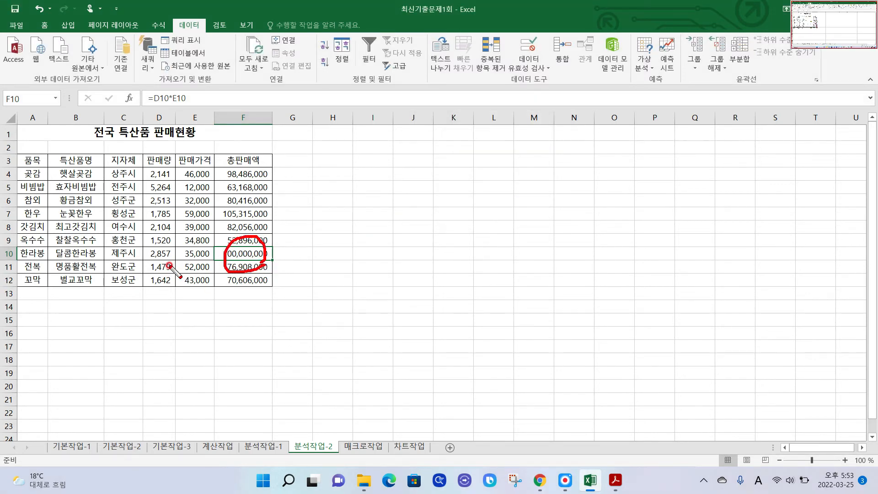
{"action": "mouse_move", "coordinate": [169, 265]}
{"action": "left_mouse_down"}
{"action": "mouse_move", "coordinate": [151, 268]}
{"action": "mouse_move", "coordinate": [143, 248]}
{"action": "mouse_move", "coordinate": [170, 243]}
{"action": "mouse_move", "coordinate": [171, 259]}
{"action": "left_mouse_up"}
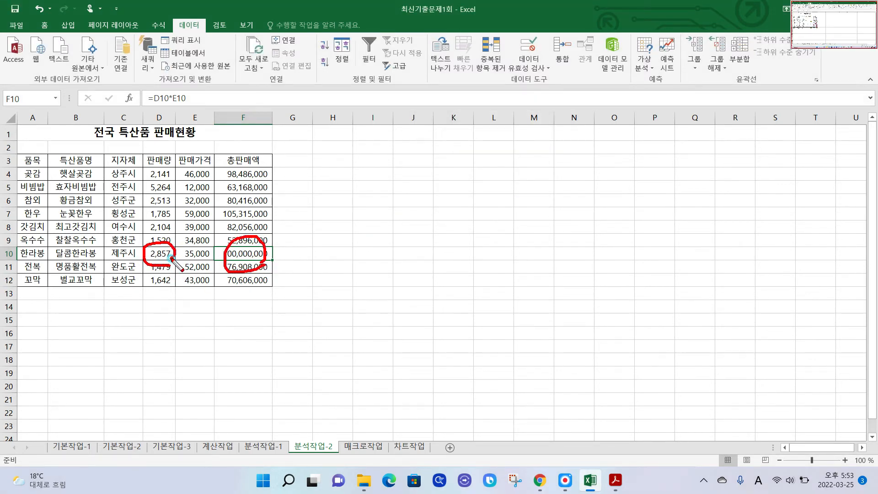
{"action": "mouse_move", "coordinate": [209, 198]}
{"action": "left_mouse_down"}
{"action": "mouse_move", "coordinate": [169, 236]}
{"action": "mouse_move", "coordinate": [188, 232]}
{"action": "left_mouse_up"}
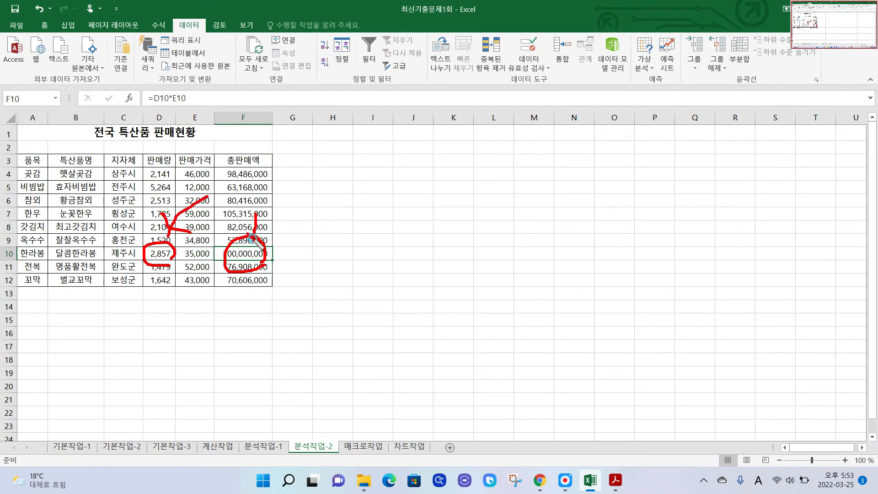
{"action": "right_click", "coordinate": [333, 212]}
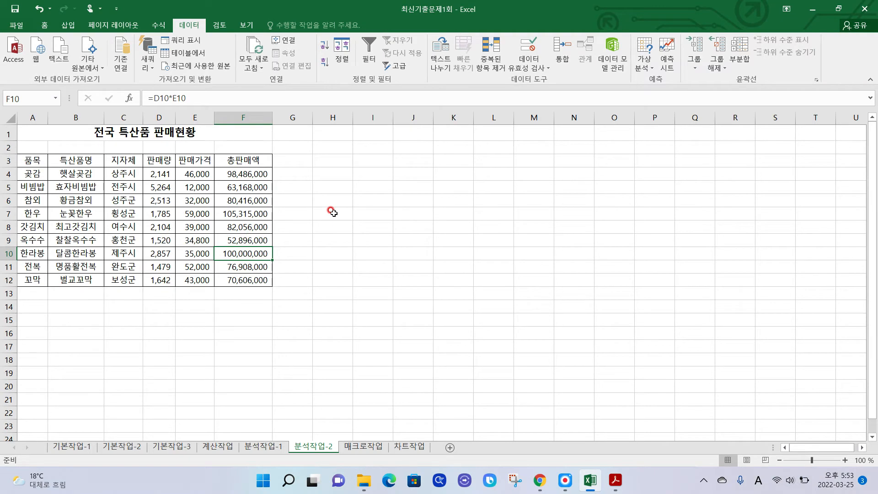
Switch to Acrobat Reader and find the 분석작업-1 부분합 task for the 신입사원 심사결과 table on page 7
{"action": "left_click", "coordinate": [570, 480]}
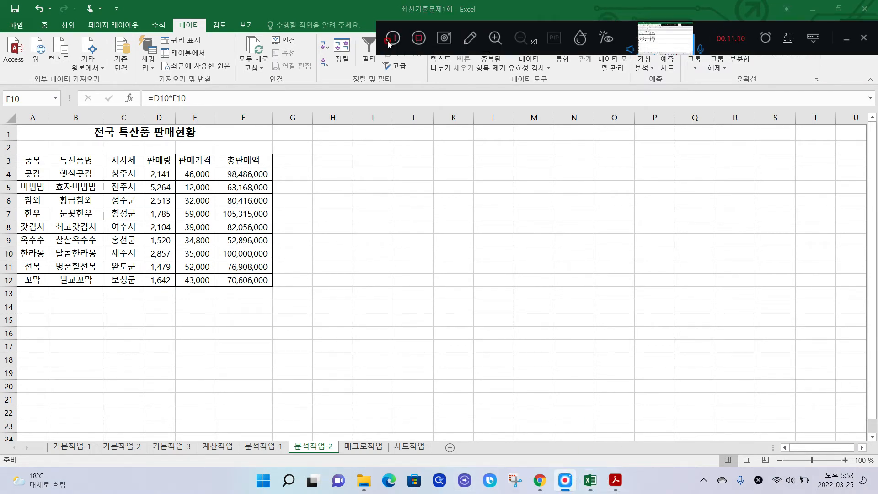
{"action": "key", "text": "alt+Tab"}
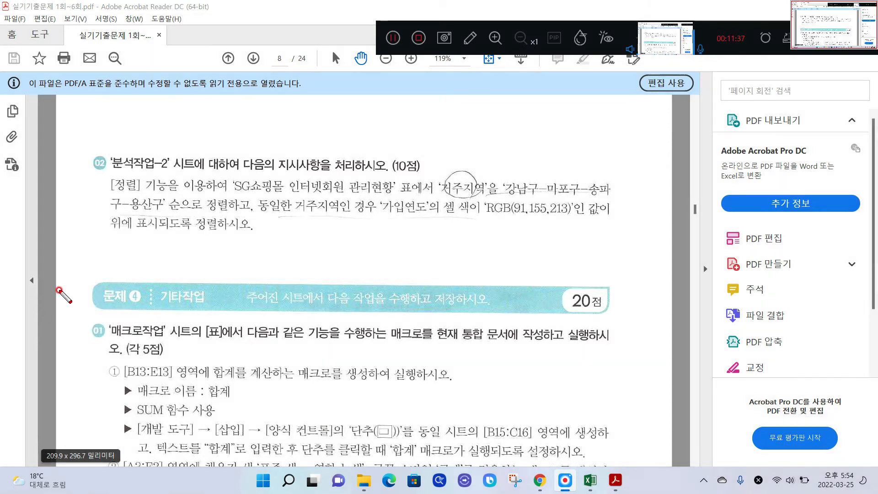
{"action": "left_click", "coordinate": [212, 295]}
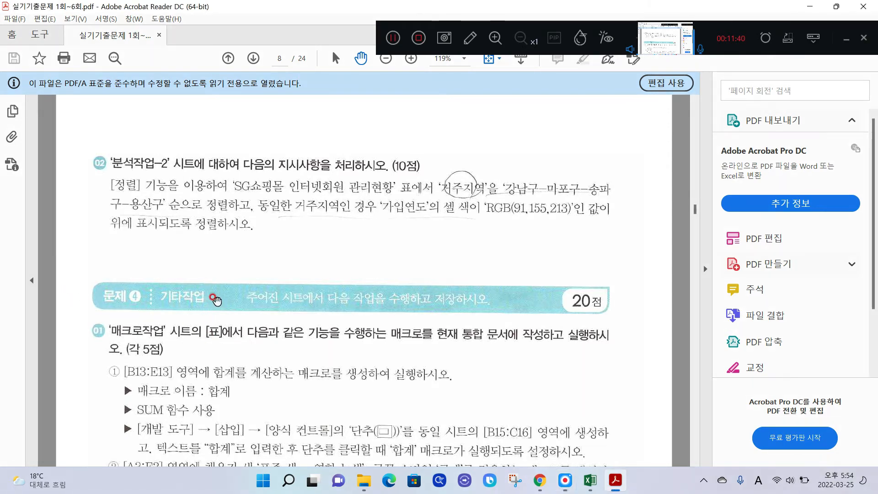
{"action": "key", "text": "alt+Left"}
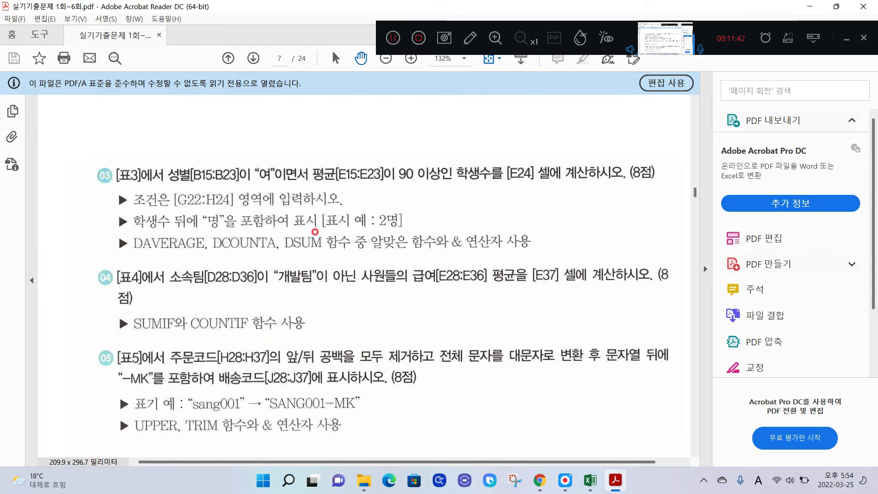
{"action": "key", "text": "Left"}
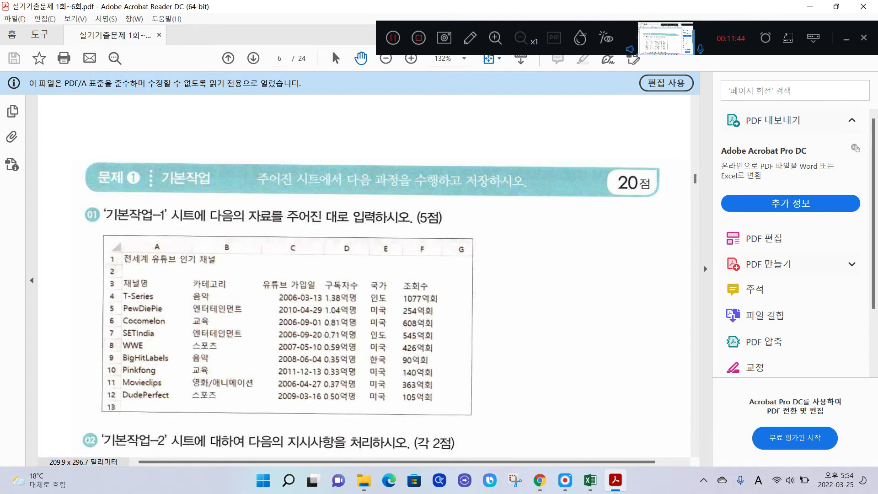
{"action": "scroll", "coordinate": [322, 236], "scroll_direction": "down", "scroll_amount": 3}
{"action": "scroll", "coordinate": [324, 237], "scroll_direction": "down", "scroll_amount": 15}
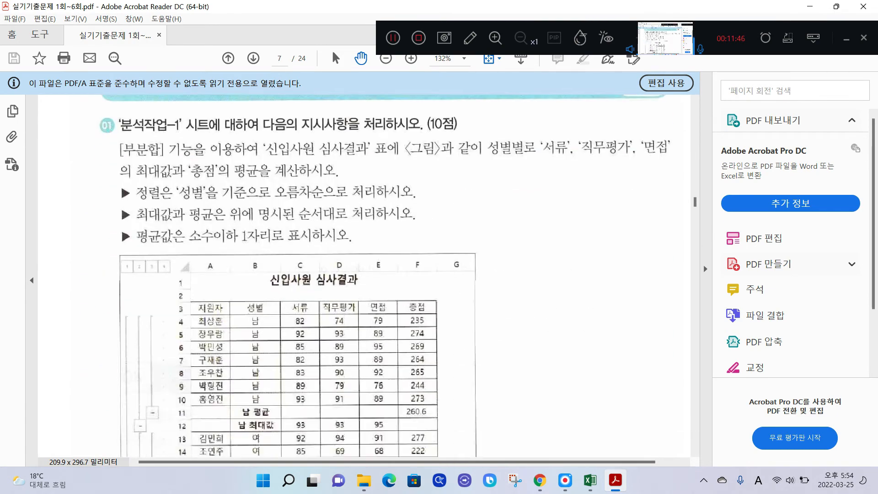
{"action": "scroll", "coordinate": [325, 237], "scroll_direction": "down", "scroll_amount": 3}
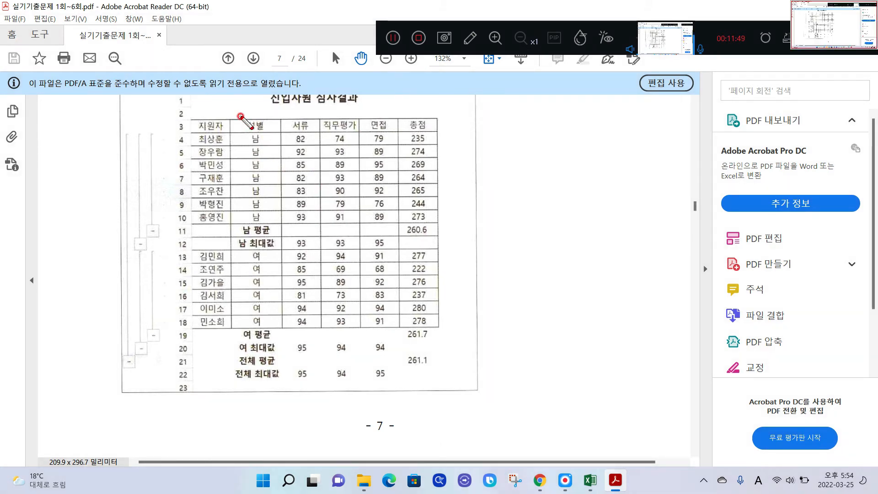
Examine the 신입사원 심사결과 result table for the 최대값 of 서류, 직무평가 and 면접 and the 평균 of 총점 by 성별
{"action": "mouse_move", "coordinate": [240, 116]}
{"action": "left_mouse_down"}
{"action": "mouse_move", "coordinate": [240, 338]}
{"action": "mouse_move", "coordinate": [293, 209]}
{"action": "mouse_move", "coordinate": [275, 111]}
{"action": "left_mouse_up"}
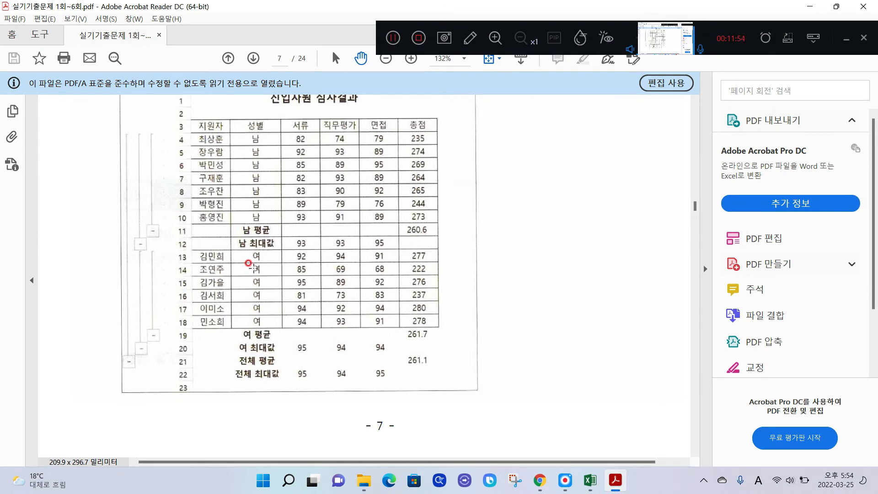
{"action": "mouse_move", "coordinate": [234, 249]}
{"action": "left_mouse_down"}
{"action": "mouse_move", "coordinate": [265, 251]}
{"action": "mouse_move", "coordinate": [271, 234]}
{"action": "mouse_move", "coordinate": [235, 235]}
{"action": "mouse_move", "coordinate": [235, 250]}
{"action": "left_mouse_up"}
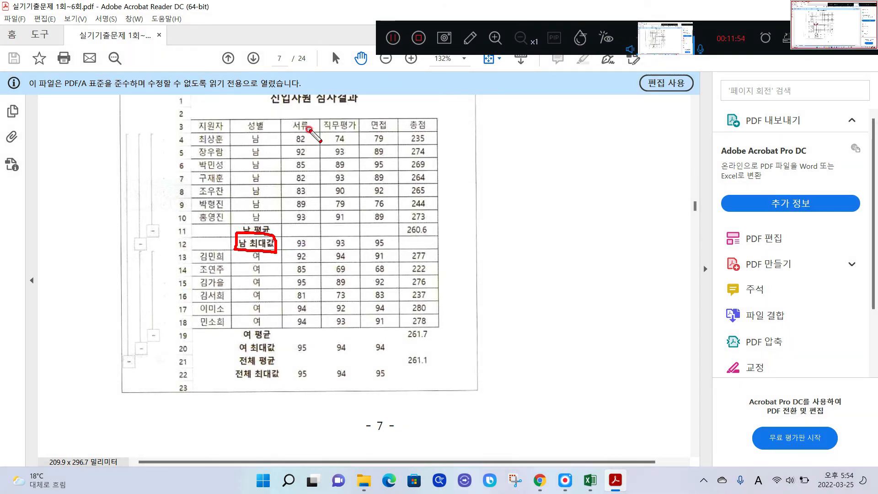
{"action": "left_click_drag", "start_coordinate": [309, 130], "coordinate": [299, 233]}
{"action": "left_click_drag", "start_coordinate": [343, 118], "coordinate": [344, 233]}
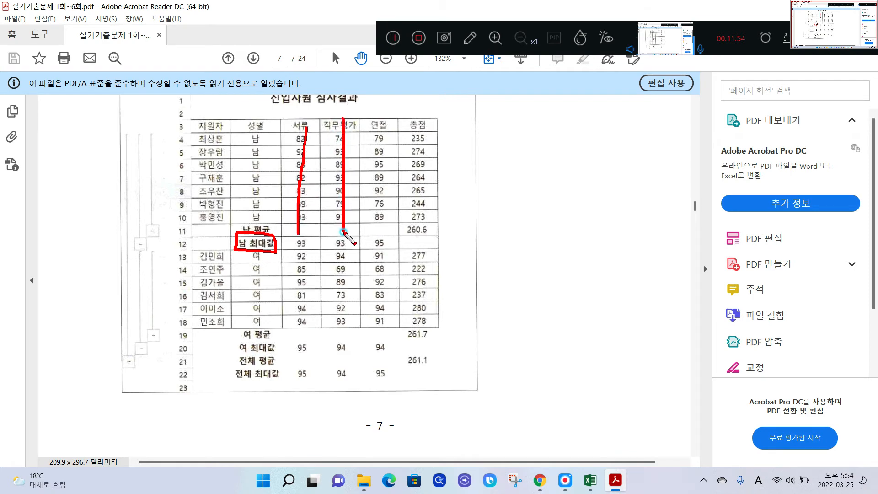
{"action": "mouse_move", "coordinate": [384, 128]}
{"action": "left_mouse_down"}
{"action": "mouse_move", "coordinate": [384, 233]}
{"action": "mouse_move", "coordinate": [369, 248]}
{"action": "mouse_move", "coordinate": [340, 236]}
{"action": "mouse_move", "coordinate": [284, 246]}
{"action": "mouse_move", "coordinate": [310, 256]}
{"action": "left_mouse_up"}
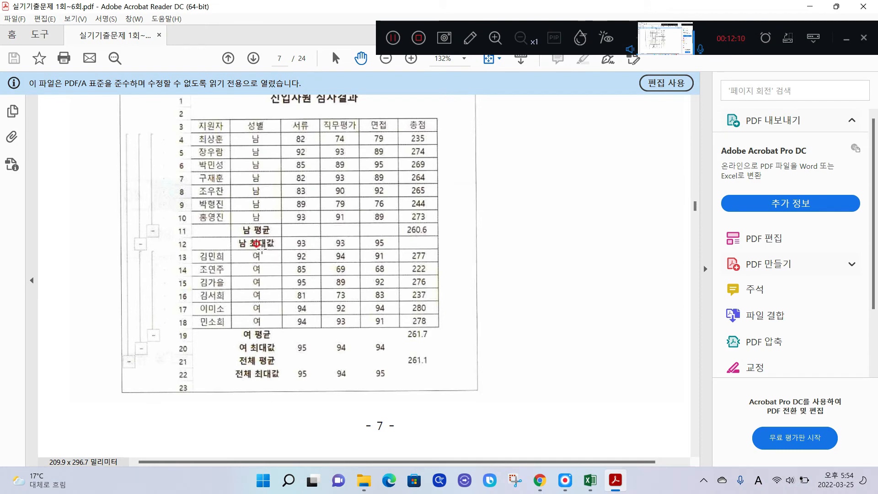
{"action": "mouse_move", "coordinate": [261, 237]}
{"action": "left_mouse_down"}
{"action": "mouse_move", "coordinate": [232, 228]}
{"action": "mouse_move", "coordinate": [280, 229]}
{"action": "left_mouse_up"}
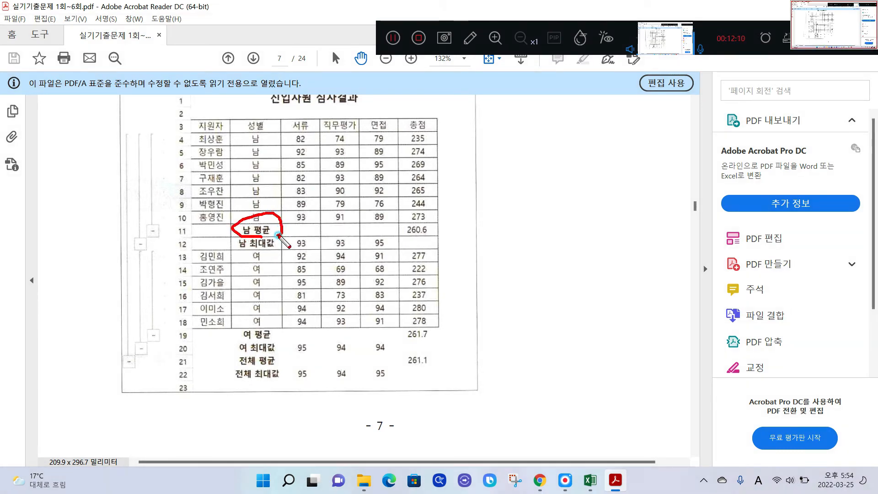
{"action": "mouse_move", "coordinate": [428, 241]}
{"action": "left_mouse_down"}
{"action": "mouse_move", "coordinate": [430, 221]}
{"action": "mouse_move", "coordinate": [421, 235]}
{"action": "left_mouse_up"}
{"action": "mouse_move", "coordinate": [415, 129]}
{"action": "left_mouse_down"}
{"action": "mouse_move", "coordinate": [425, 215]}
{"action": "mouse_move", "coordinate": [416, 207]}
{"action": "left_mouse_up"}
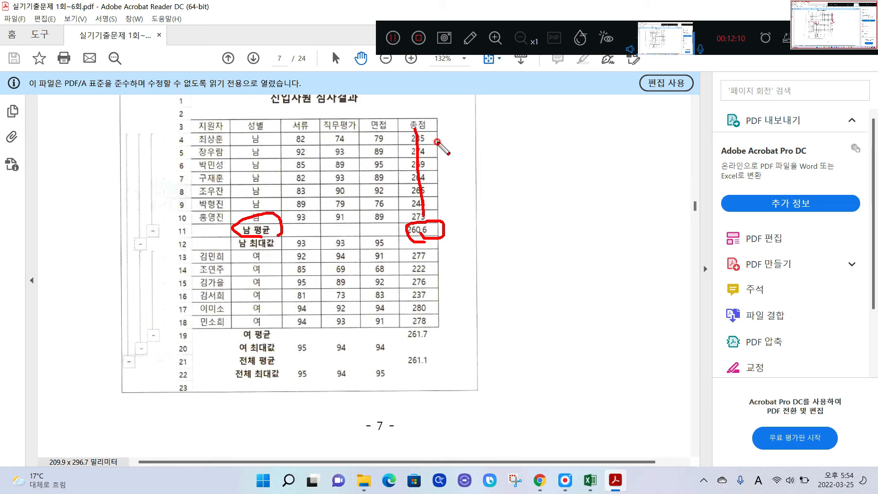
{"action": "left_click_drag", "start_coordinate": [439, 122], "coordinate": [458, 112]}
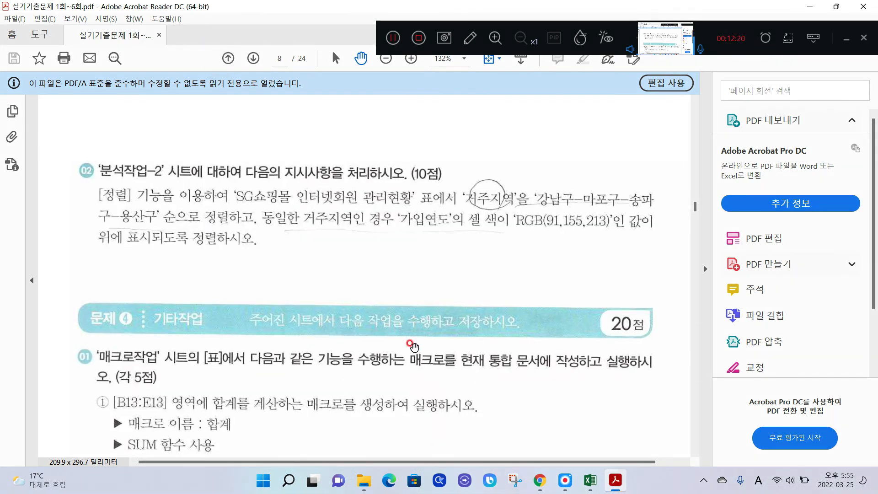
Read the 분석작업-2 정렬 task on page 8, noting the required 거주지역 order and the 가입연도 cell colour condition
{"action": "scroll", "coordinate": [410, 344], "scroll_direction": "down", "scroll_amount": 1}
{"action": "scroll", "coordinate": [137, 183], "scroll_direction": "up", "scroll_amount": 1}
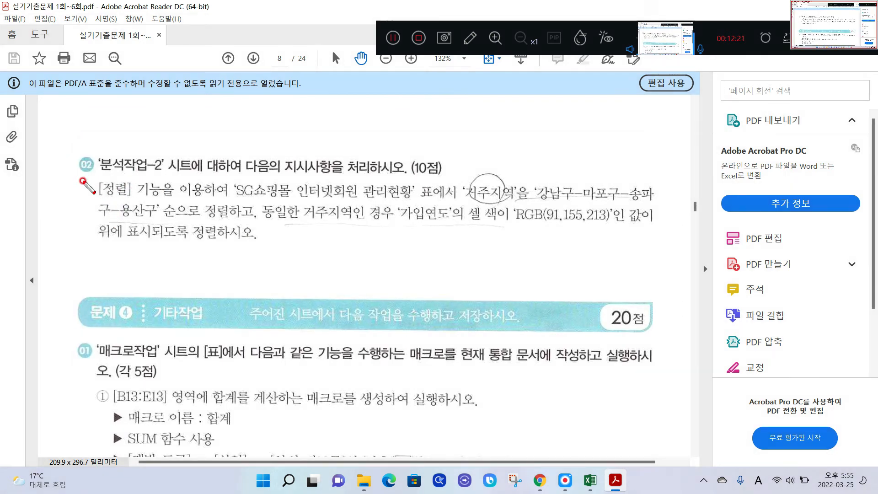
{"action": "mouse_move", "coordinate": [91, 196]}
{"action": "left_mouse_down"}
{"action": "mouse_move", "coordinate": [130, 200]}
{"action": "mouse_move", "coordinate": [132, 179]}
{"action": "mouse_move", "coordinate": [94, 172]}
{"action": "mouse_move", "coordinate": [90, 197]}
{"action": "left_mouse_up"}
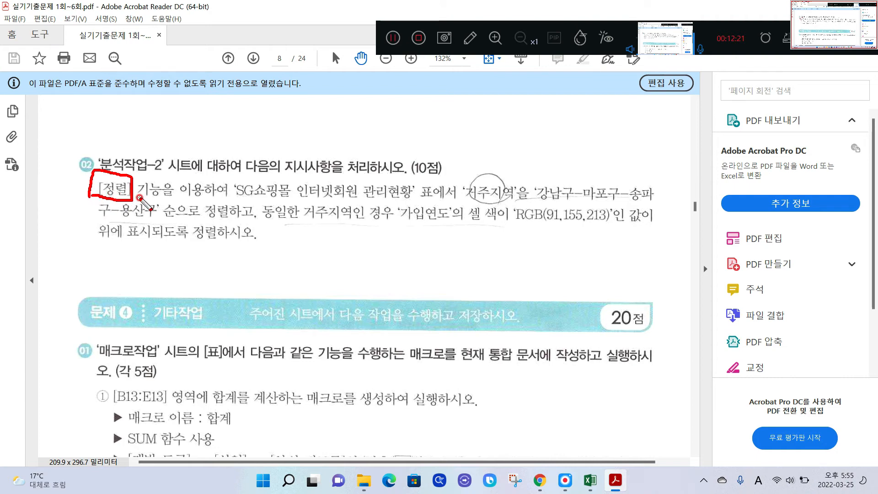
{"action": "left_click_drag", "start_coordinate": [141, 198], "coordinate": [172, 197]}
{"action": "left_click_drag", "start_coordinate": [388, 200], "coordinate": [515, 198]}
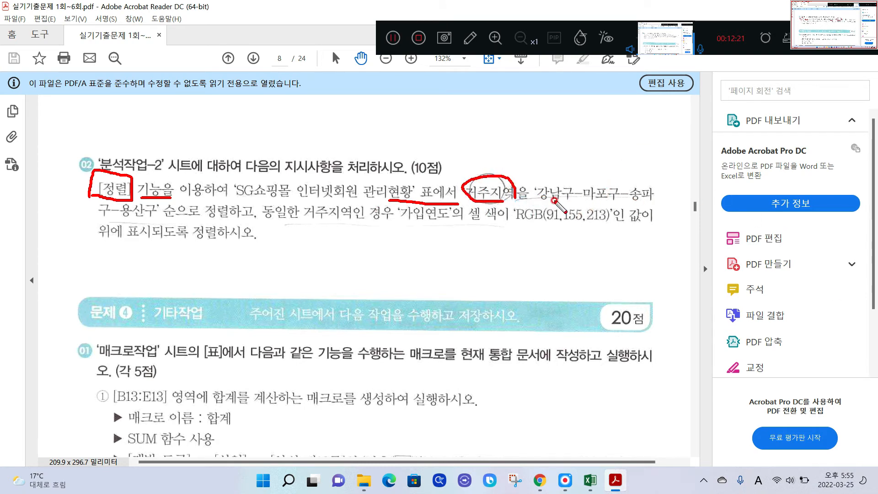
{"action": "left_click_drag", "start_coordinate": [539, 205], "coordinate": [657, 202]}
{"action": "left_click_drag", "start_coordinate": [107, 222], "coordinate": [149, 221]}
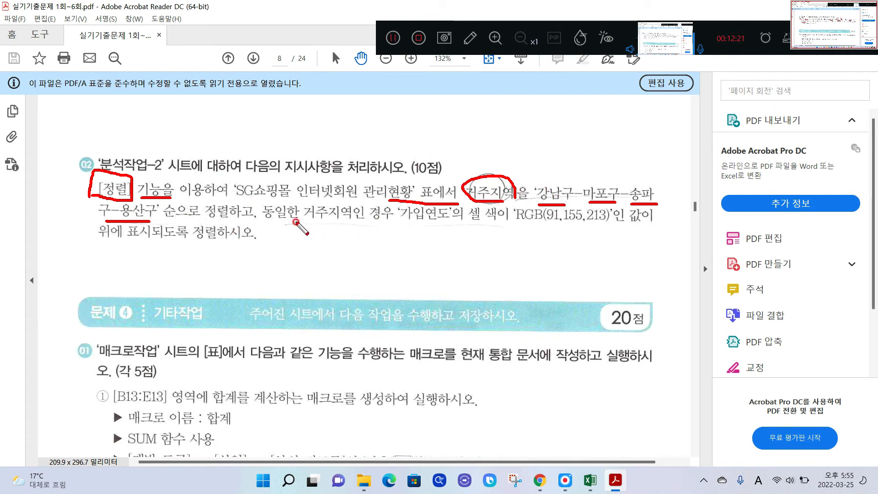
{"action": "mouse_move", "coordinate": [292, 219]}
{"action": "left_mouse_down"}
{"action": "mouse_move", "coordinate": [437, 224]}
{"action": "mouse_move", "coordinate": [461, 208]}
{"action": "mouse_move", "coordinate": [406, 225]}
{"action": "left_mouse_up"}
{"action": "left_click_drag", "start_coordinate": [505, 230], "coordinate": [616, 223]}
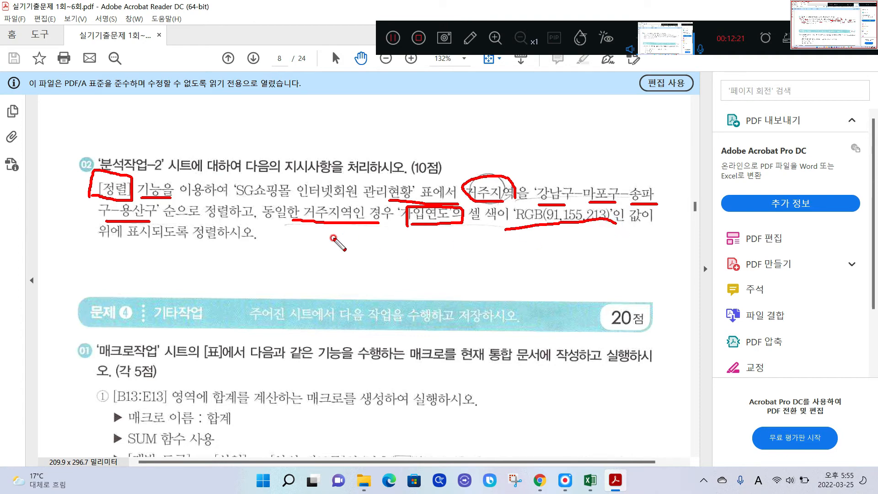
{"action": "left_click_drag", "start_coordinate": [105, 244], "coordinate": [211, 250]}
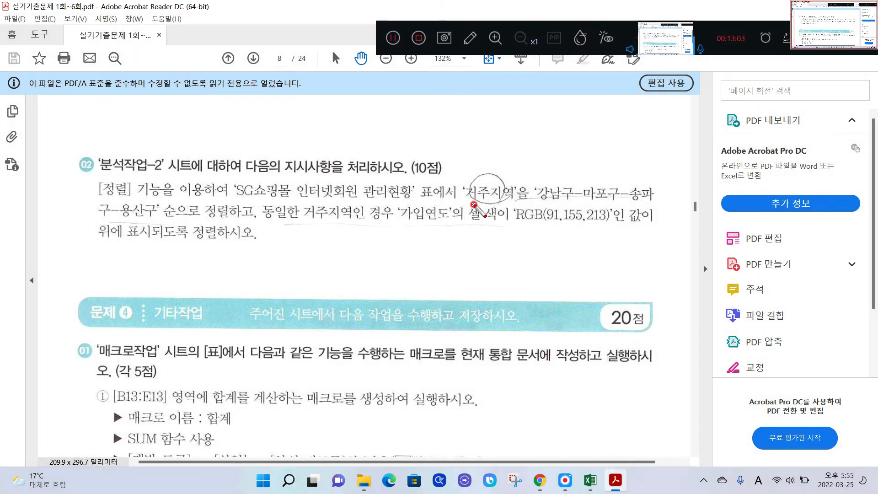
{"action": "left_click_drag", "start_coordinate": [472, 204], "coordinate": [654, 202]}
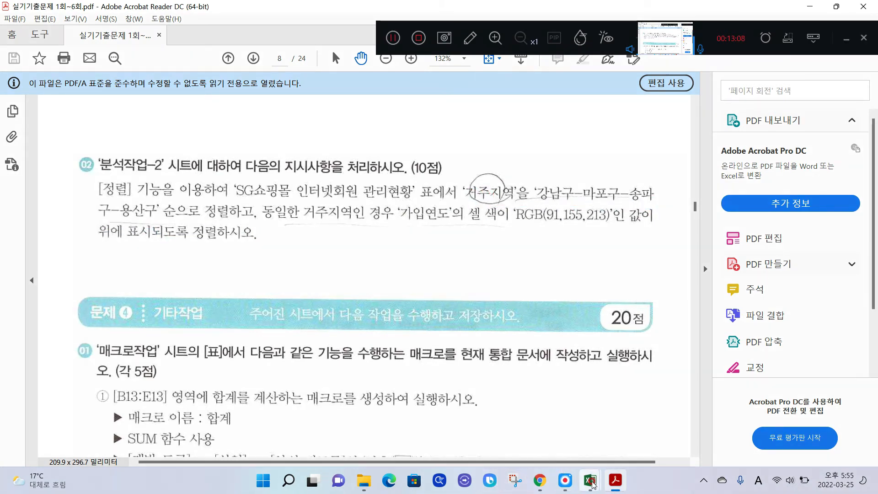
Switch to the Excel workbook 최신기출문제2회 and open the 정렬 settings for the SG쇼핑몰 인터넷회원 관리현황 table from A3
{"action": "mouse_move", "coordinate": [590, 479]}
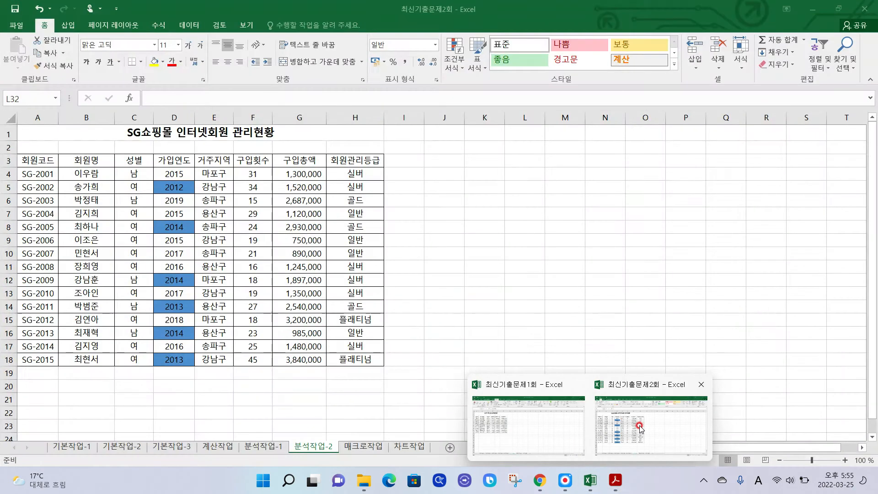
{"action": "left_click", "coordinate": [641, 429]}
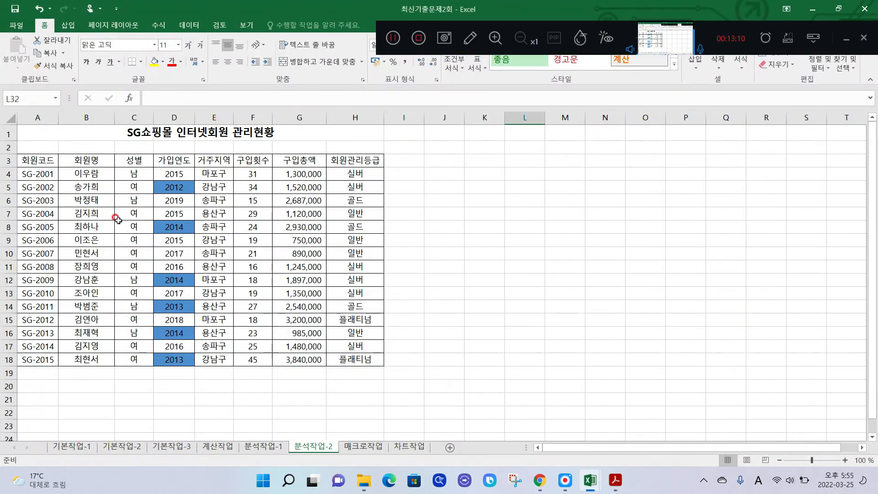
{"action": "left_click", "coordinate": [35, 159]}
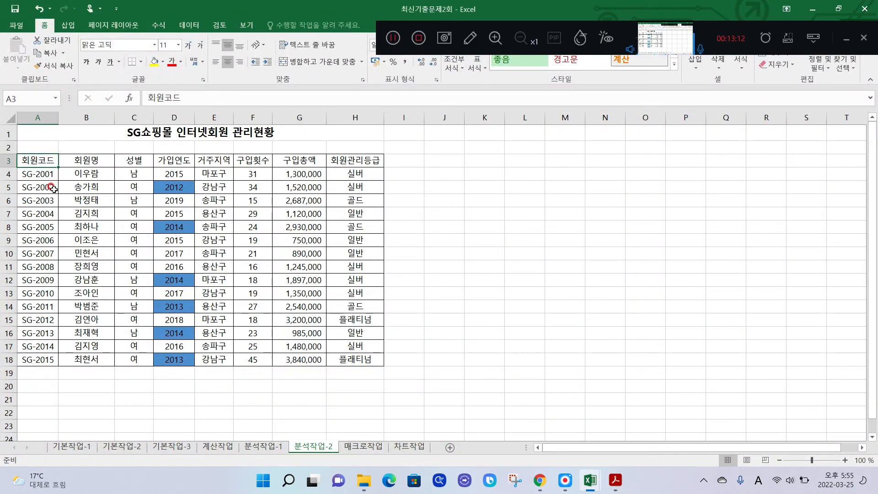
{"action": "left_click", "coordinate": [845, 40]}
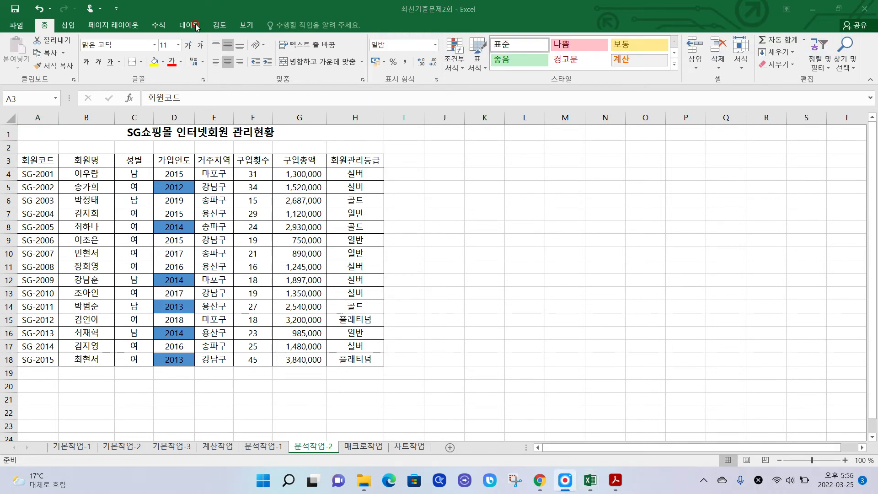
{"action": "left_click_drag", "start_coordinate": [195, 29], "coordinate": [192, 22]}
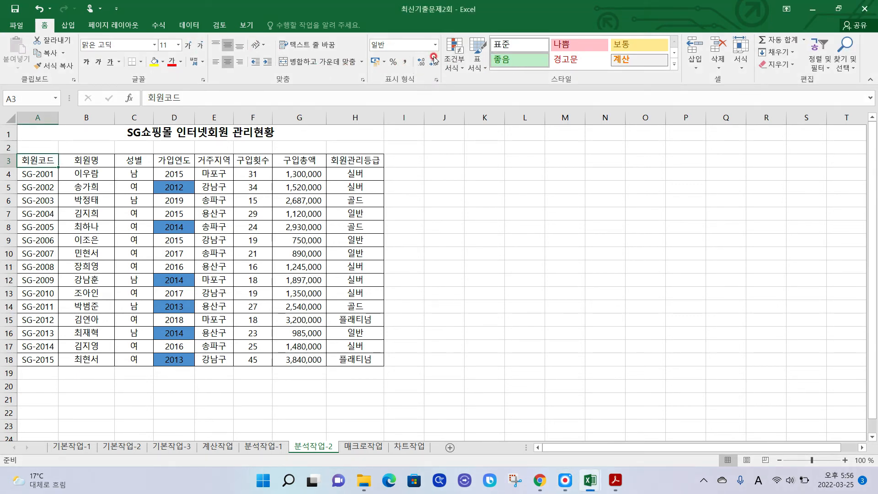
{"action": "left_click", "coordinate": [189, 25]}
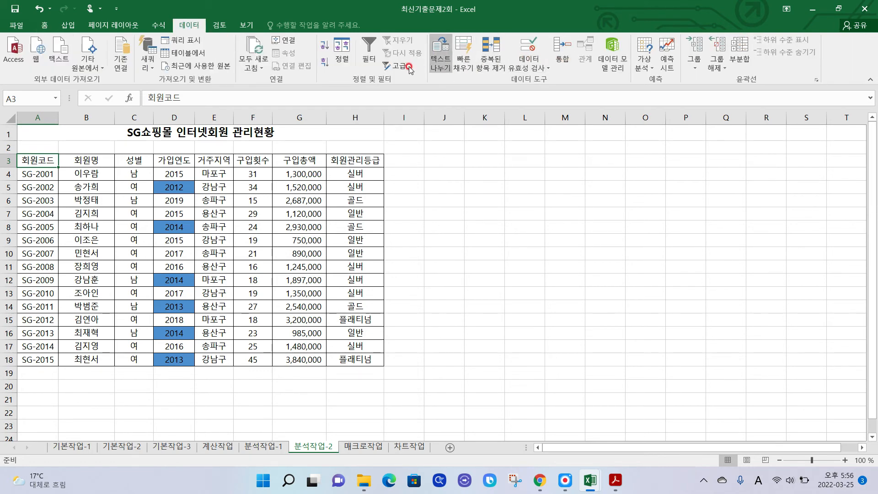
{"action": "left_click", "coordinate": [340, 51]}
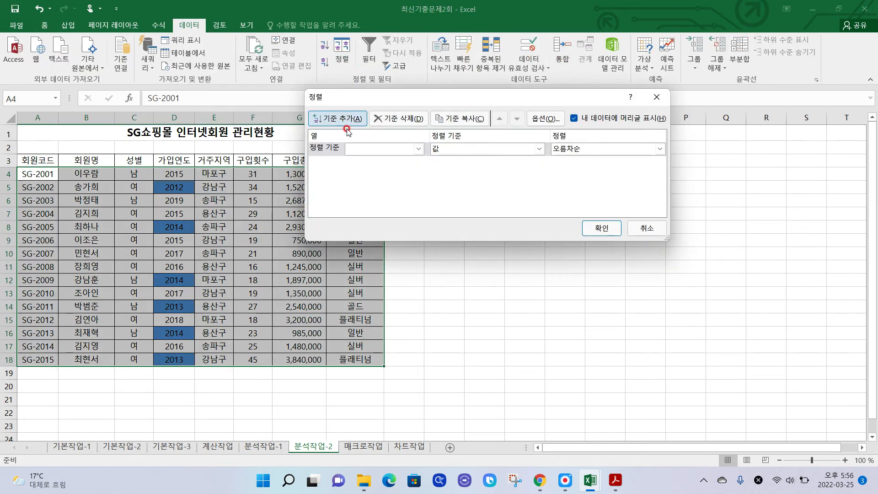
Set the first sort key of the member table to the 거주지역 column
{"action": "mouse_move", "coordinate": [329, 160]}
{"action": "left_mouse_down"}
{"action": "mouse_move", "coordinate": [366, 163]}
{"action": "mouse_move", "coordinate": [426, 143]}
{"action": "mouse_move", "coordinate": [298, 142]}
{"action": "mouse_move", "coordinate": [299, 161]}
{"action": "left_mouse_up"}
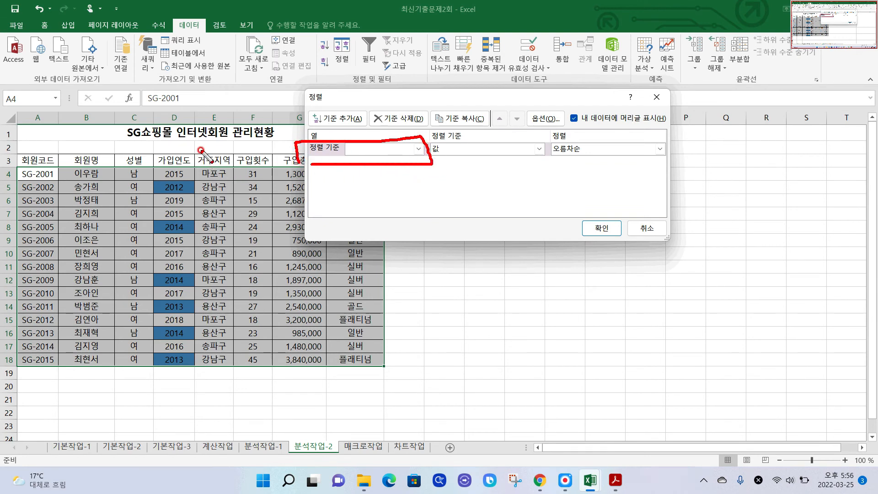
{"action": "mouse_move", "coordinate": [201, 148]}
{"action": "left_mouse_down"}
{"action": "mouse_move", "coordinate": [208, 159]}
{"action": "mouse_move", "coordinate": [244, 146]}
{"action": "mouse_move", "coordinate": [202, 149]}
{"action": "left_mouse_up"}
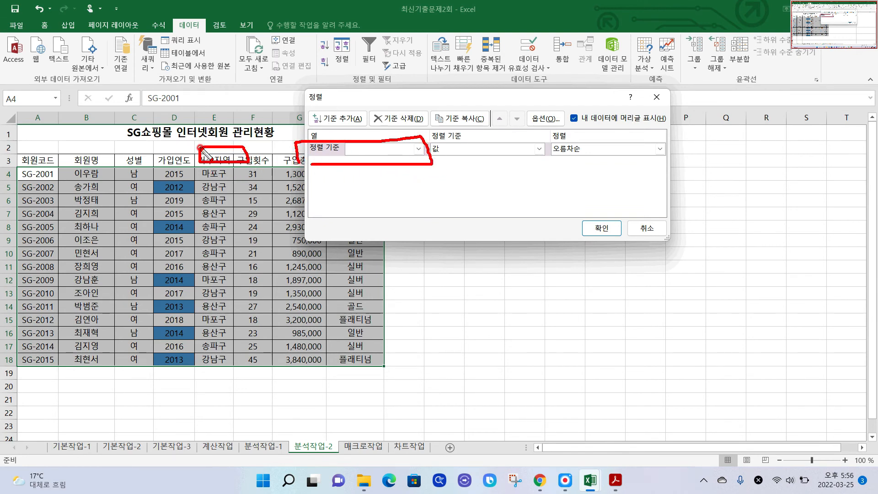
{"action": "left_click", "coordinate": [222, 191]}
{"action": "left_click", "coordinate": [225, 171]}
{"action": "left_click", "coordinate": [229, 198]}
{"action": "key", "text": "Escape"}
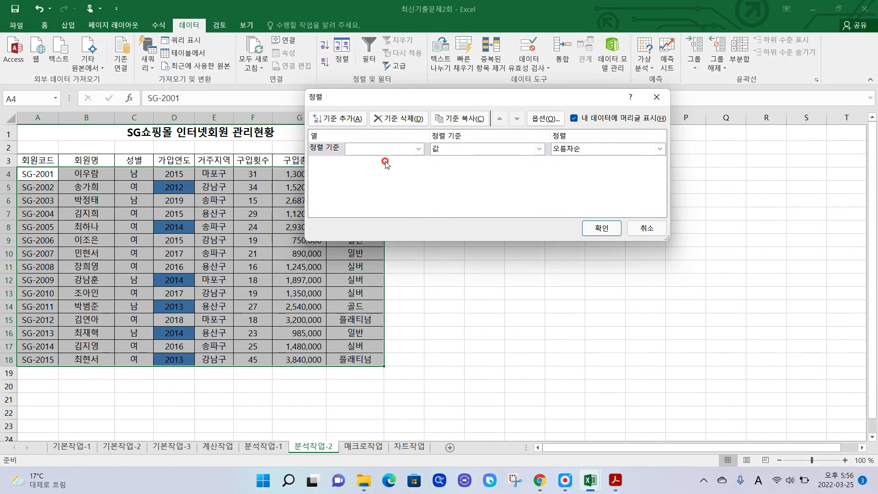
{"action": "left_click", "coordinate": [419, 149]}
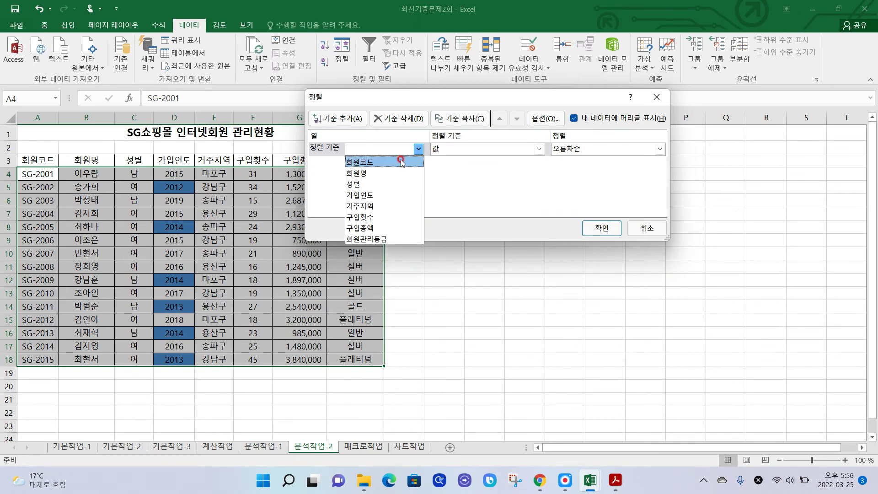
{"action": "left_click", "coordinate": [374, 206]}
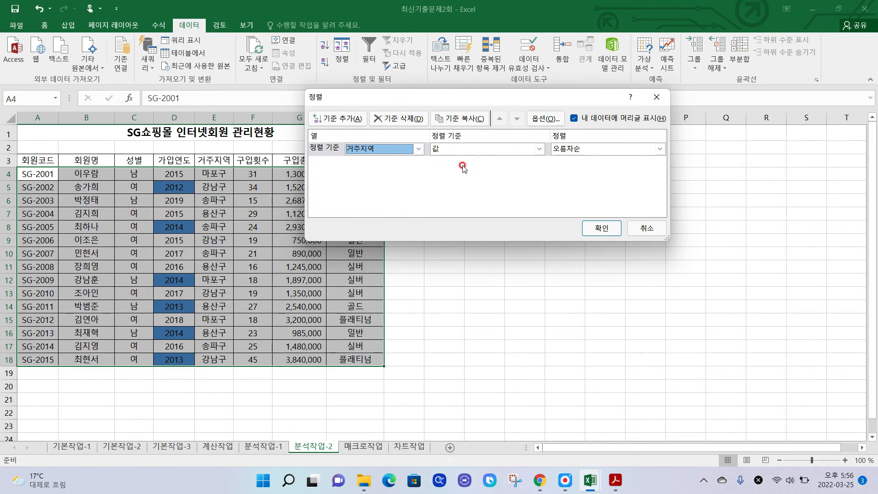
Add a custom list in the order 강남구, 마포구, 송파구, 용산구, check its entry among the lists, and accept the custom lists
{"action": "left_click", "coordinate": [659, 150]}
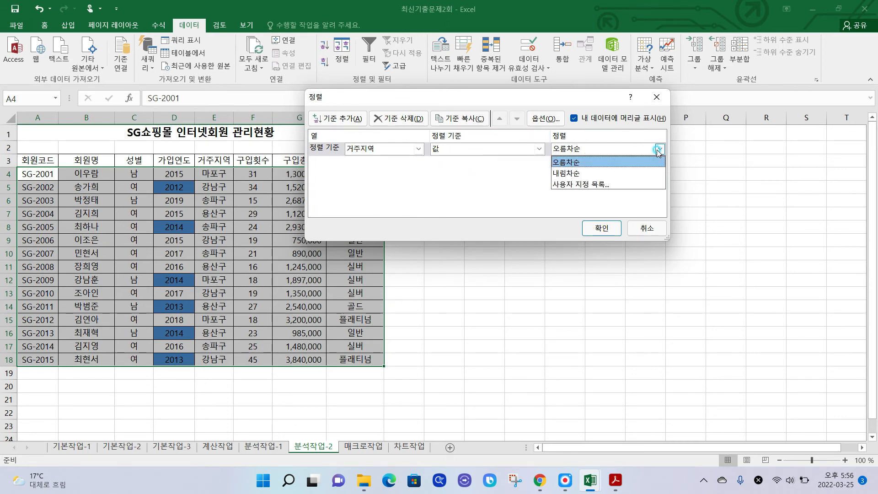
{"action": "left_click", "coordinate": [625, 185]}
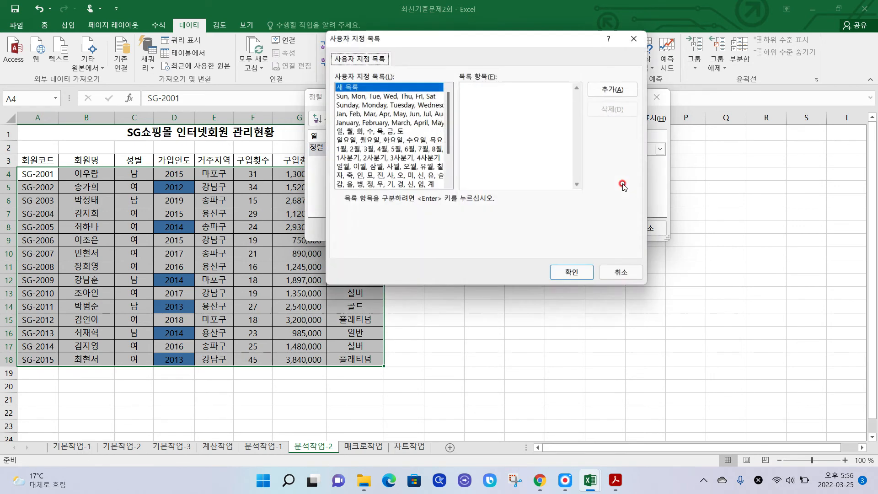
{"action": "left_click", "coordinate": [538, 120]}
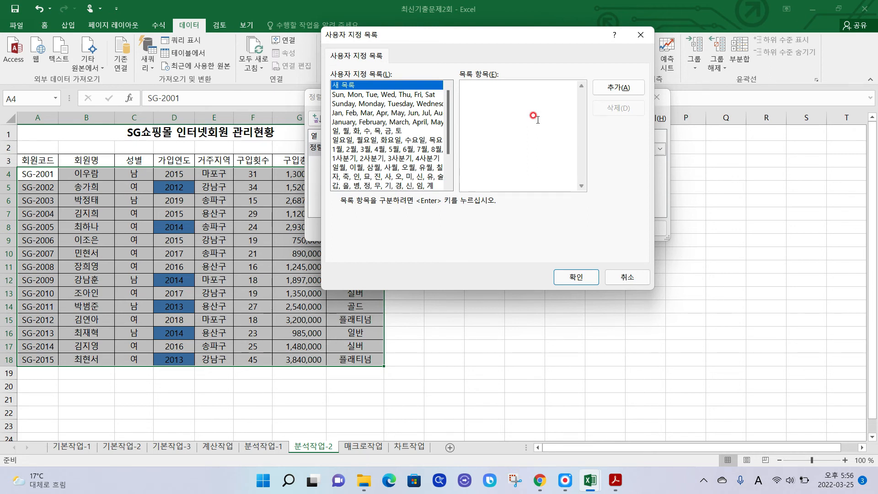
{"action": "type", "text": "r"}
{"action": "key", "text": "BackSpace"}
{"action": "key", "text": "Hangul"}
{"action": "type", "text": "강남구"}
{"action": "key", "text": "Return"}
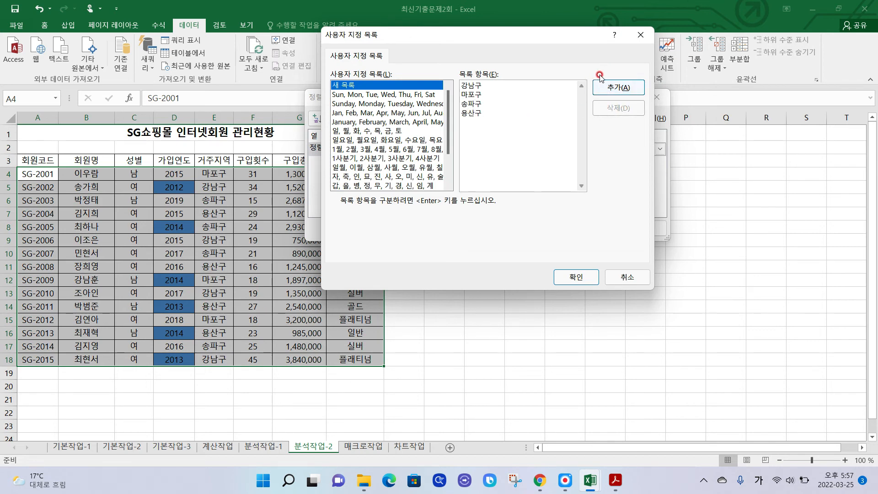
{"action": "left_click", "coordinate": [615, 90]}
{"action": "left_click", "coordinate": [615, 89]}
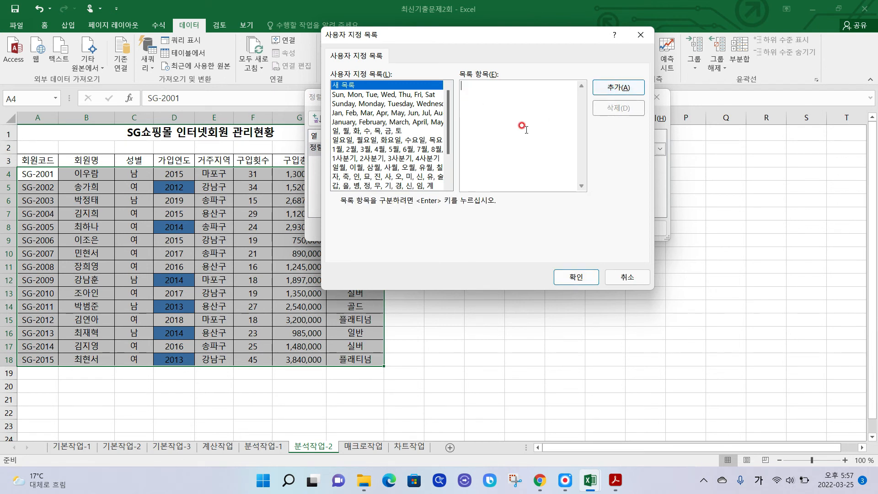
{"action": "left_click_drag", "start_coordinate": [450, 121], "coordinate": [452, 171]}
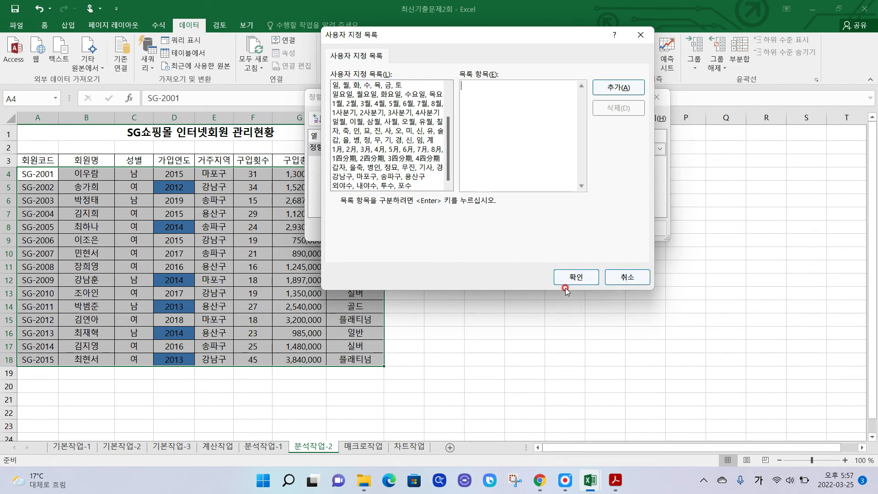
{"action": "left_click", "coordinate": [576, 278]}
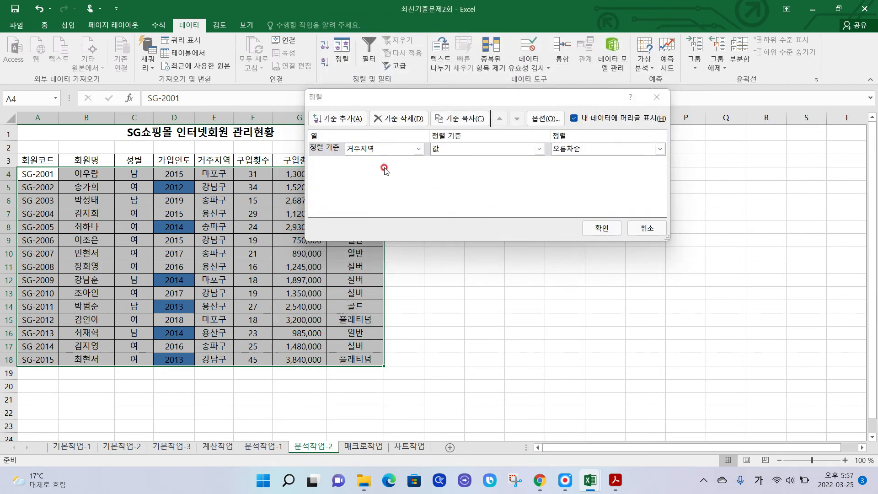
Check the 정렬 order assigned to the 거주지역 sort key
{"action": "left_click_drag", "start_coordinate": [414, 168], "coordinate": [669, 156]}
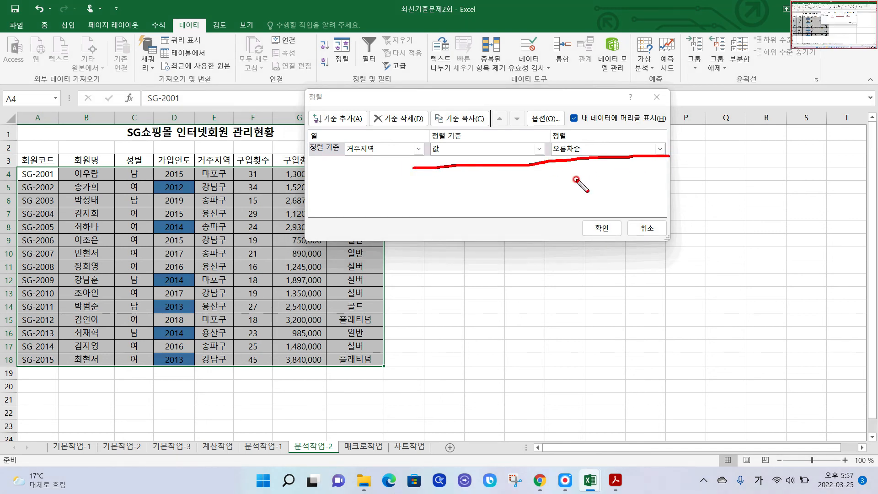
{"action": "left_click", "coordinate": [579, 147]}
{"action": "left_click", "coordinate": [608, 151]}
{"action": "left_click", "coordinate": [633, 152]}
{"action": "left_click_drag", "start_coordinate": [553, 150], "coordinate": [625, 147]}
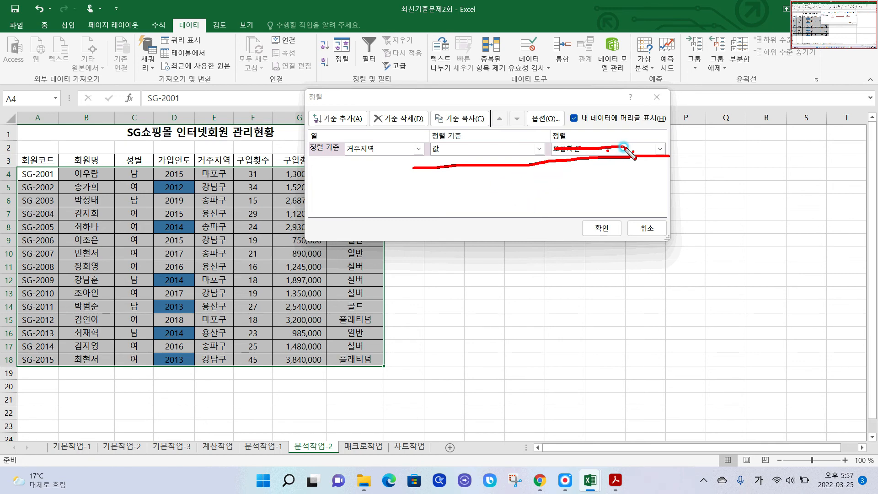
Apply the member table's sort by 거주지역 values in 오름차순 order and check the resulting row order
{"action": "left_click", "coordinate": [722, 183]}
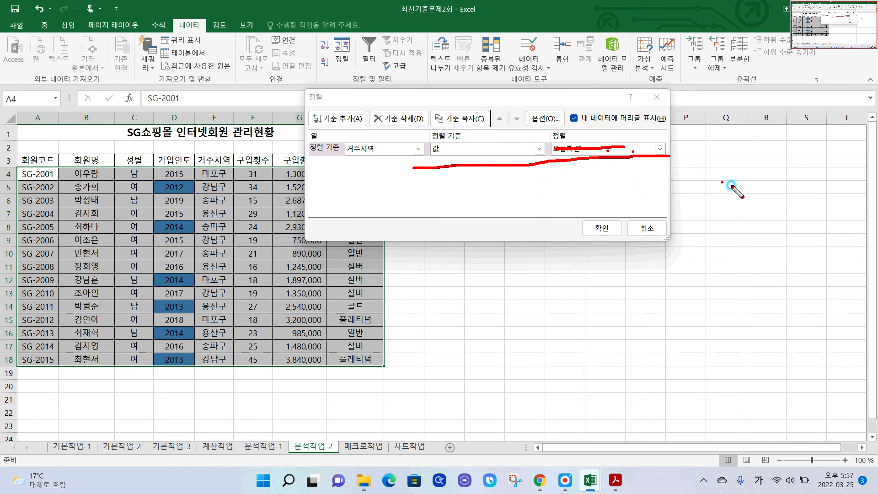
{"action": "left_click", "coordinate": [726, 137]}
{"action": "key", "text": "Escape"}
{"action": "left_click", "coordinate": [608, 150]}
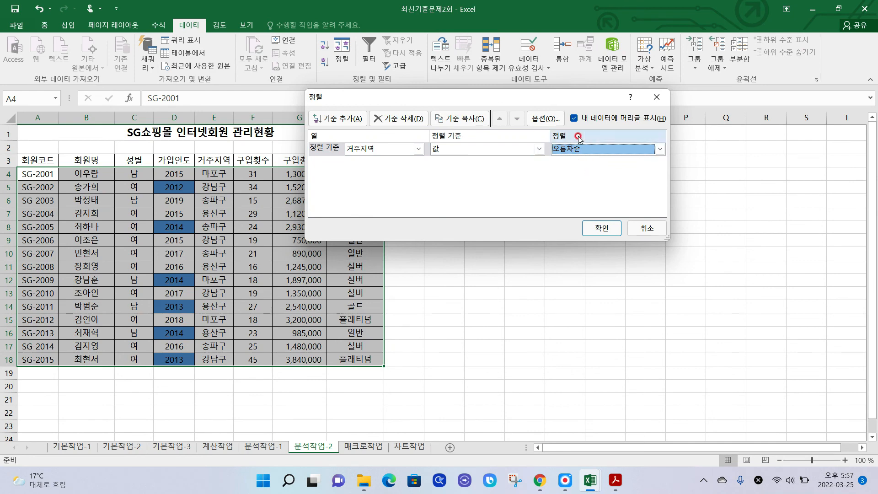
{"action": "left_click", "coordinate": [601, 232]}
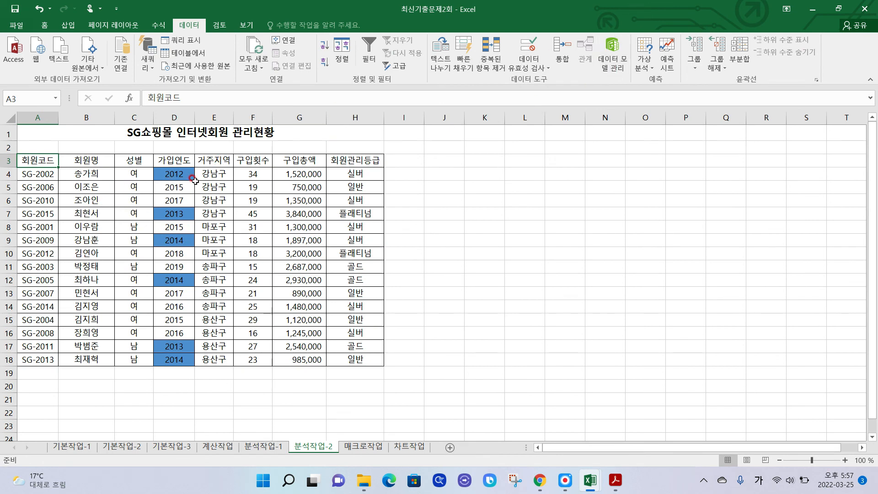
{"action": "left_click_drag", "start_coordinate": [232, 168], "coordinate": [237, 358]}
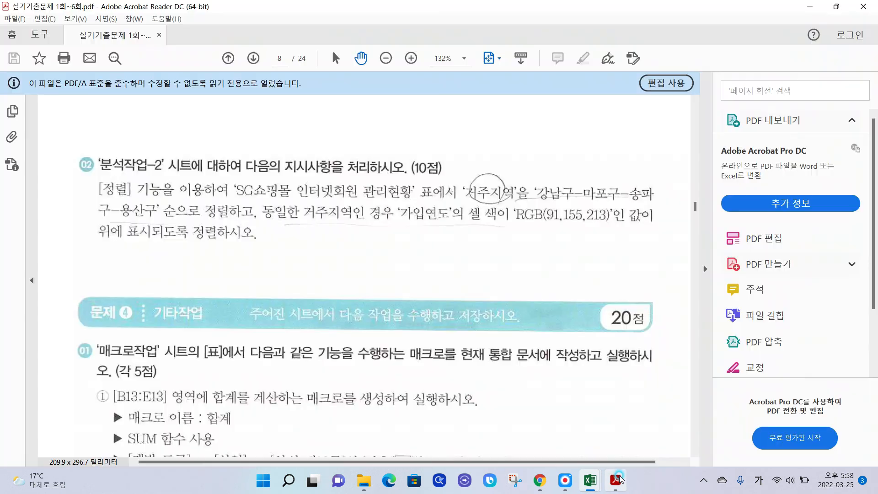
Review the 가입연도 cell colour condition for 분석작업-2 in the exam PDF in Acrobat Reader, and return to the Excel workbook 최신기출문제2회
{"action": "left_click", "coordinate": [615, 480]}
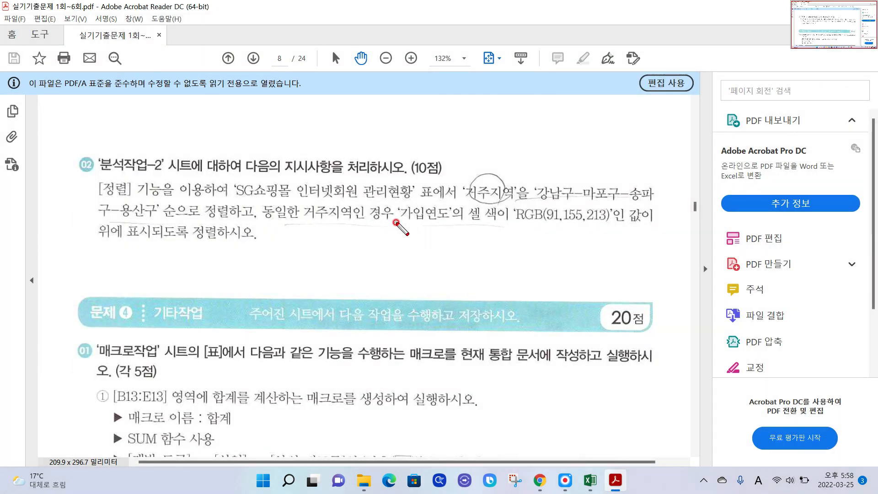
{"action": "mouse_move", "coordinate": [318, 224]}
{"action": "left_mouse_down"}
{"action": "mouse_move", "coordinate": [605, 226]}
{"action": "mouse_move", "coordinate": [595, 195]}
{"action": "mouse_move", "coordinate": [423, 215]}
{"action": "mouse_move", "coordinate": [455, 235]}
{"action": "left_mouse_up"}
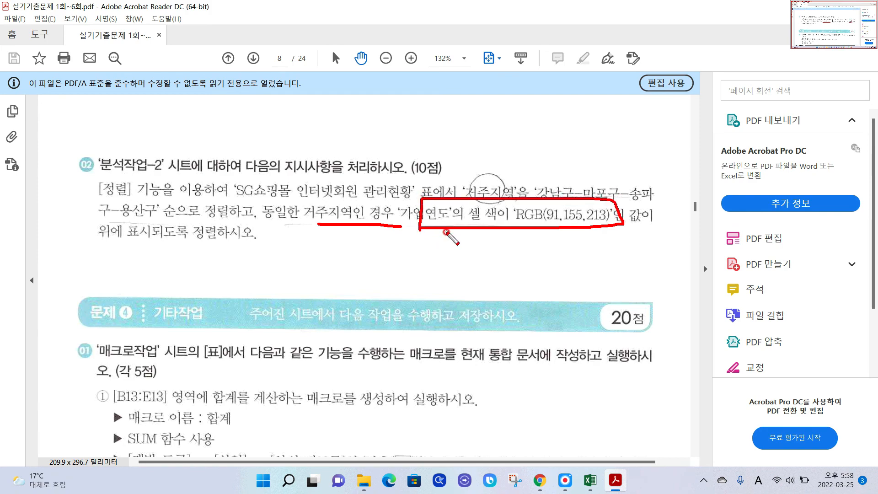
{"action": "right_click", "coordinate": [372, 453]}
{"action": "mouse_move", "coordinate": [590, 480]}
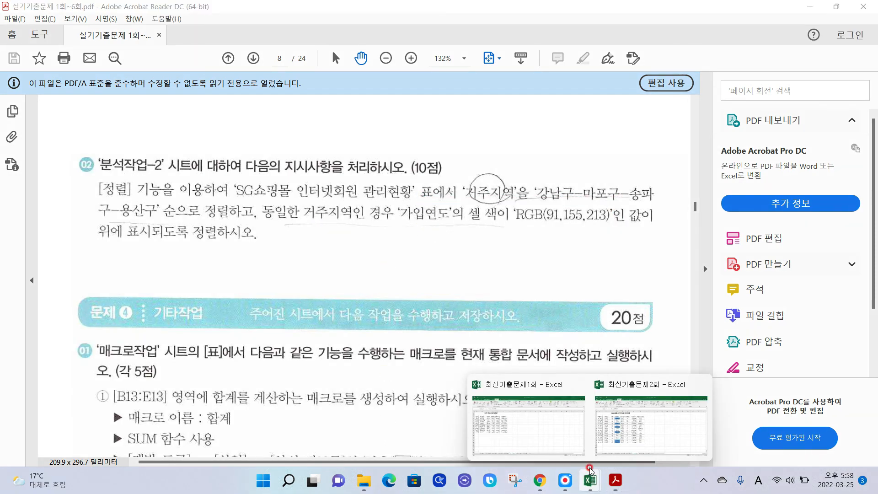
{"action": "left_click", "coordinate": [626, 423]}
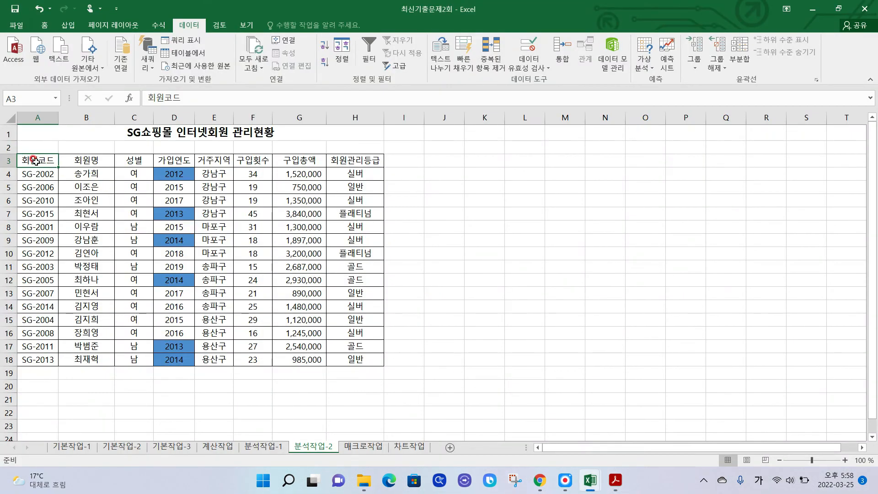
Reopen the 정렬 settings for the member table and add a second sort key on the 가입연도 column
{"action": "left_click", "coordinate": [342, 50]}
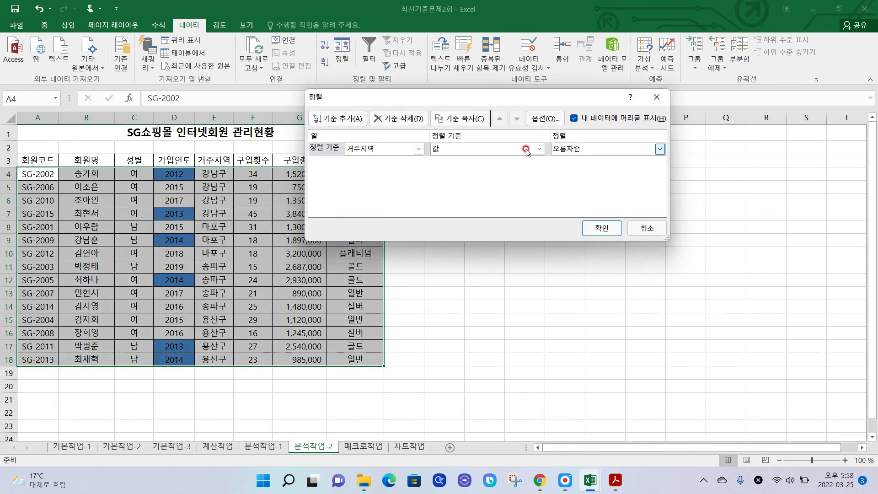
{"action": "mouse_move", "coordinate": [329, 155]}
{"action": "left_mouse_down"}
{"action": "mouse_move", "coordinate": [664, 157]}
{"action": "mouse_move", "coordinate": [690, 174]}
{"action": "mouse_move", "coordinate": [675, 182]}
{"action": "left_mouse_up"}
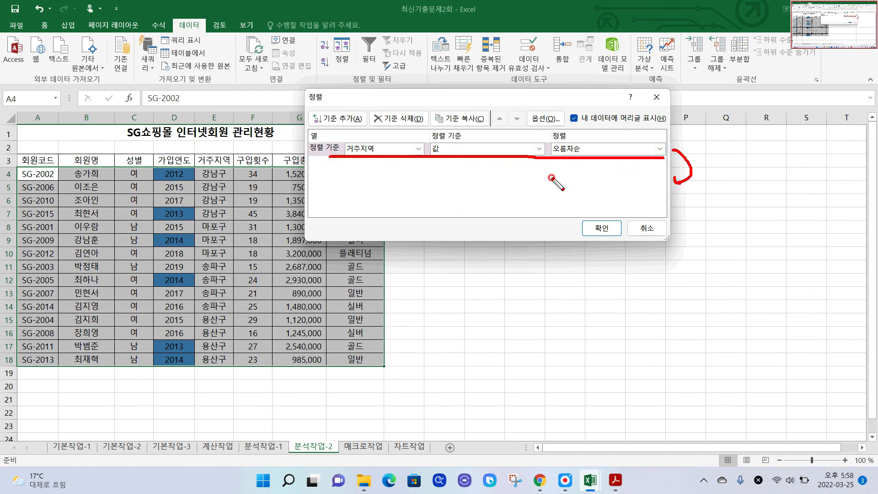
{"action": "left_click_drag", "start_coordinate": [302, 99], "coordinate": [370, 130]}
{"action": "key", "text": "Escape"}
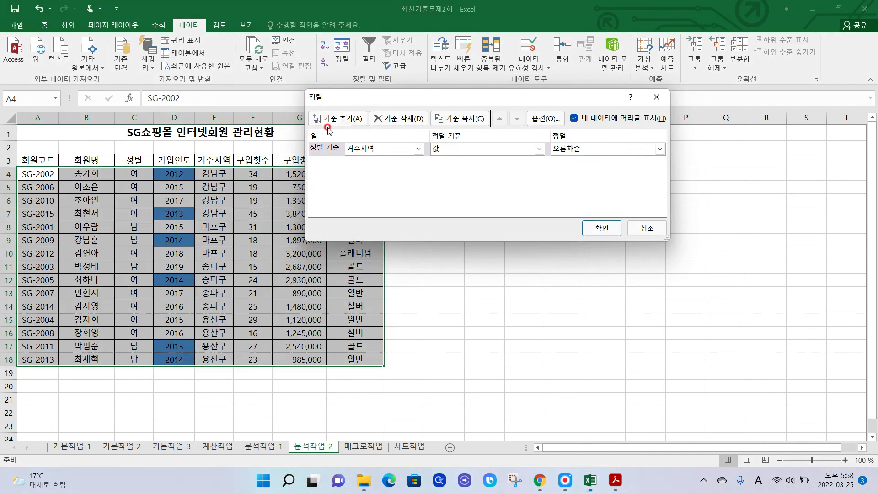
{"action": "left_click", "coordinate": [325, 120]}
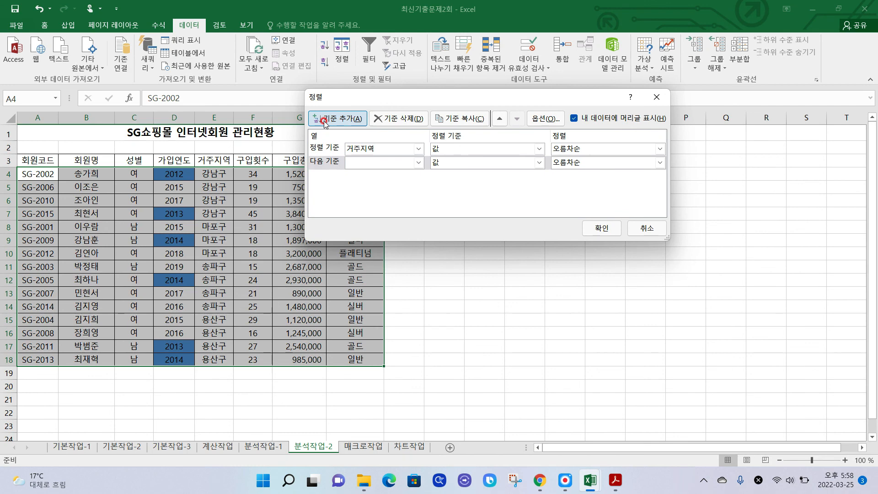
{"action": "left_click", "coordinate": [419, 163]}
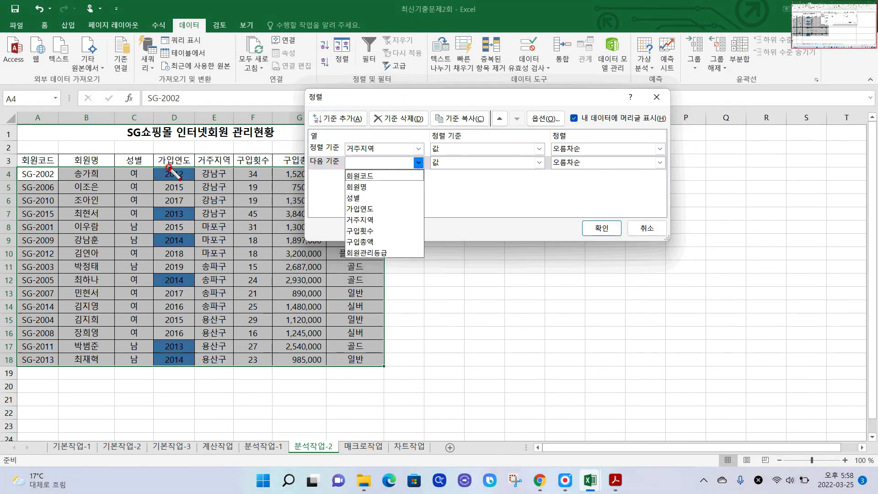
{"action": "mouse_move", "coordinate": [168, 168]}
{"action": "left_mouse_down"}
{"action": "mouse_move", "coordinate": [179, 148]}
{"action": "mouse_move", "coordinate": [188, 178]}
{"action": "left_mouse_up"}
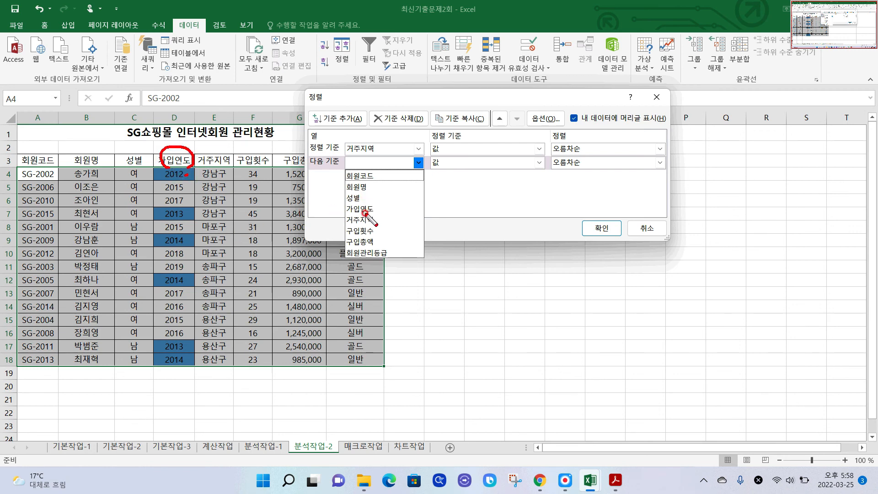
{"action": "left_click_drag", "start_coordinate": [382, 219], "coordinate": [353, 222]}
{"action": "key", "text": "Escape"}
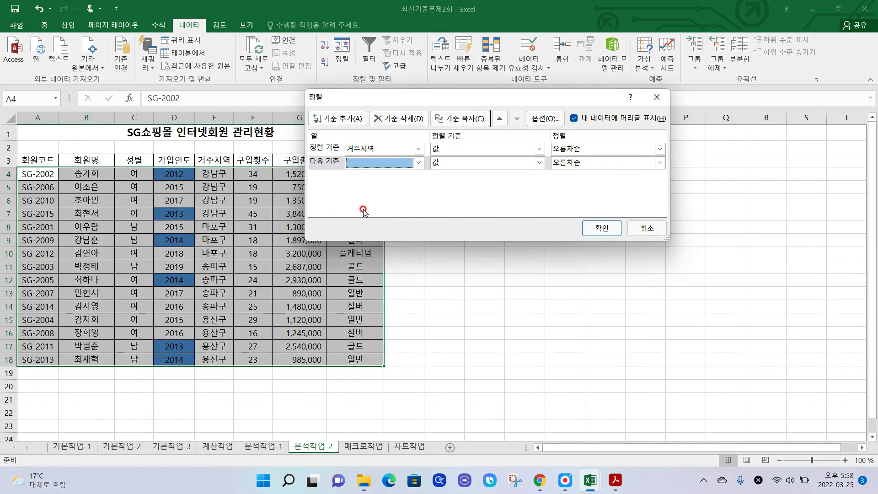
{"action": "left_click", "coordinate": [373, 163]}
{"action": "left_click", "coordinate": [375, 204]}
Set the 가입연도 key to sort on 셀 색, with the blue cell colour and 위에 표시
{"action": "left_click", "coordinate": [547, 164]}
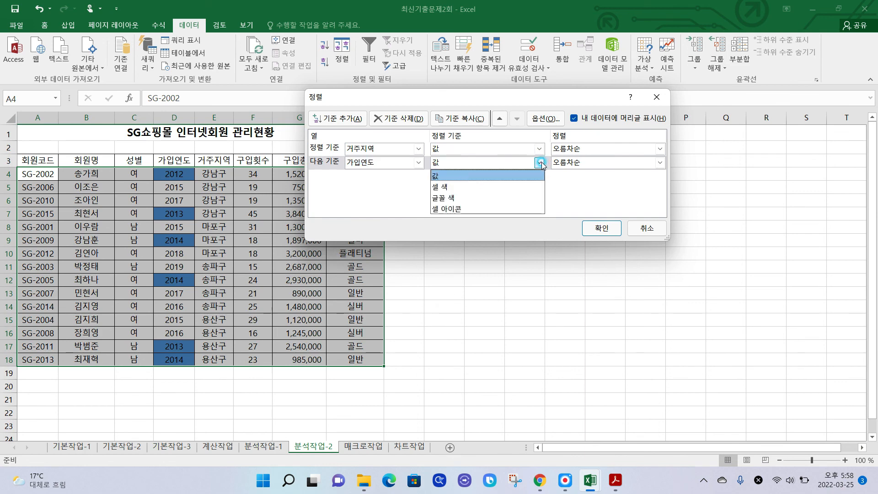
{"action": "left_click", "coordinate": [448, 188]}
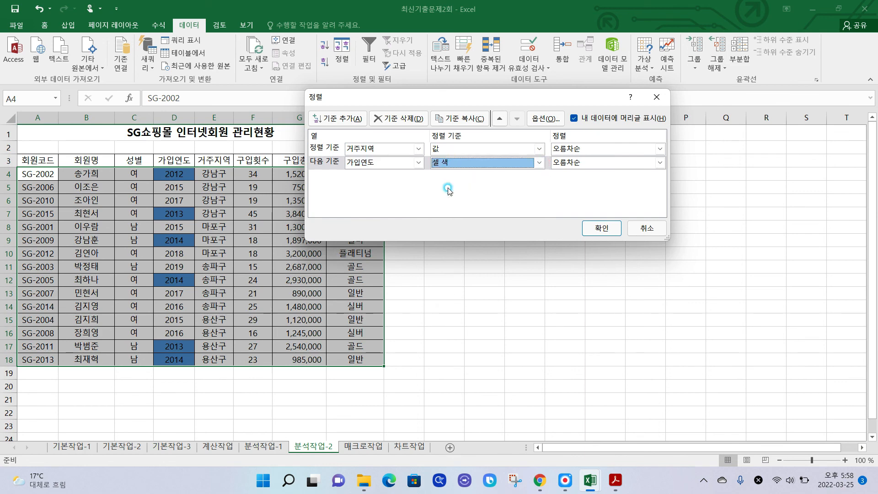
{"action": "left_click", "coordinate": [593, 164]}
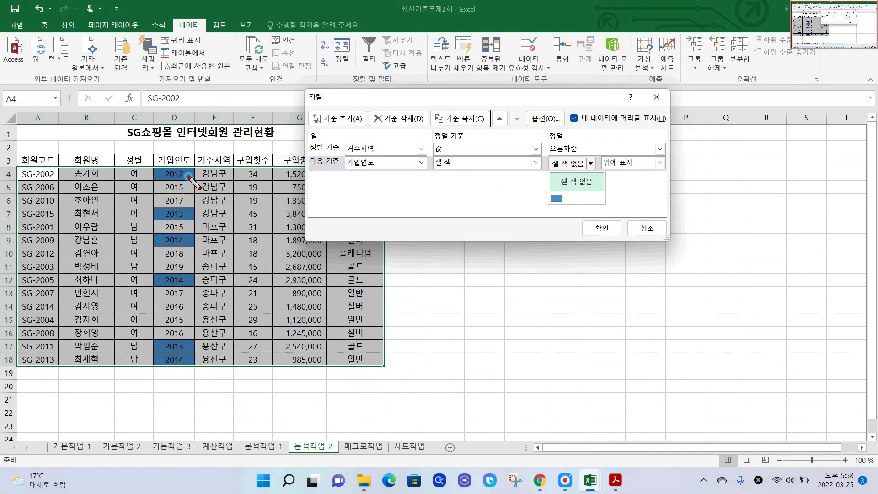
{"action": "left_click_drag", "start_coordinate": [193, 159], "coordinate": [189, 177]}
{"action": "mouse_move", "coordinate": [565, 182]}
{"action": "left_mouse_down"}
{"action": "mouse_move", "coordinate": [542, 215]}
{"action": "mouse_move", "coordinate": [570, 208]}
{"action": "left_mouse_up"}
{"action": "key", "text": "Escape"}
{"action": "left_click", "coordinate": [591, 163]}
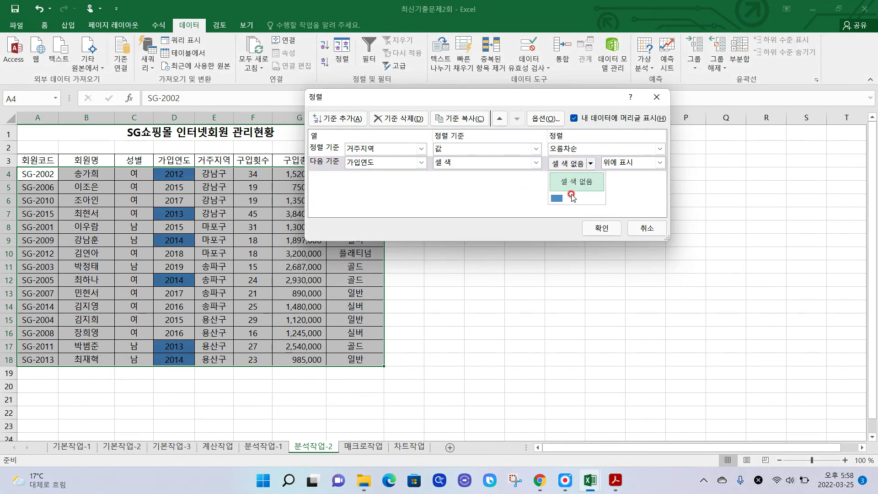
{"action": "left_click", "coordinate": [566, 199]}
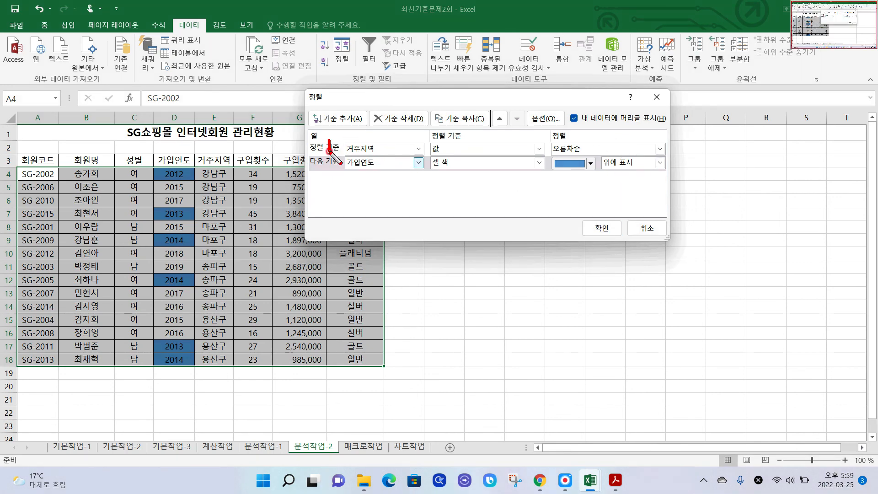
Review both sort keys and apply the 거주지역 and 가입연도 sort to the member table
{"action": "left_click_drag", "start_coordinate": [328, 162], "coordinate": [342, 170]}
{"action": "mouse_move", "coordinate": [347, 153]}
{"action": "left_mouse_down"}
{"action": "mouse_move", "coordinate": [378, 155]}
{"action": "mouse_move", "coordinate": [382, 171]}
{"action": "left_mouse_up"}
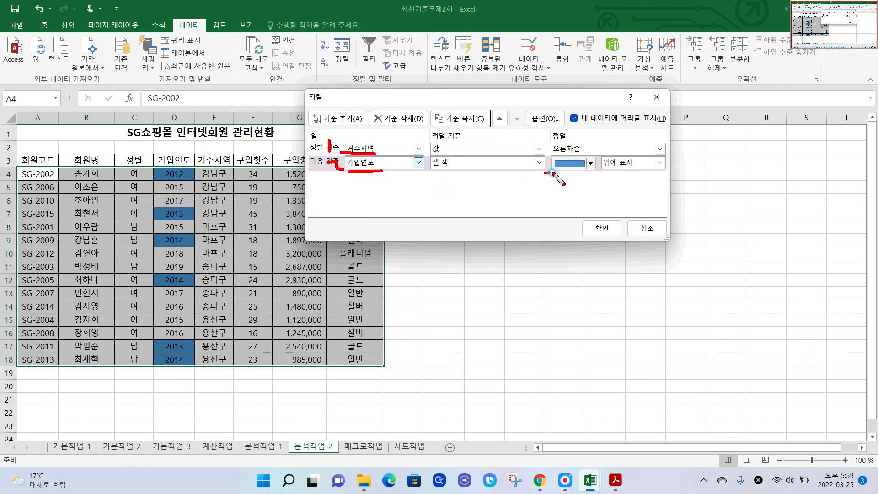
{"action": "left_click_drag", "start_coordinate": [545, 173], "coordinate": [589, 170]}
{"action": "mouse_move", "coordinate": [593, 249]}
{"action": "left_mouse_down"}
{"action": "mouse_move", "coordinate": [572, 220]}
{"action": "mouse_move", "coordinate": [610, 242]}
{"action": "left_mouse_up"}
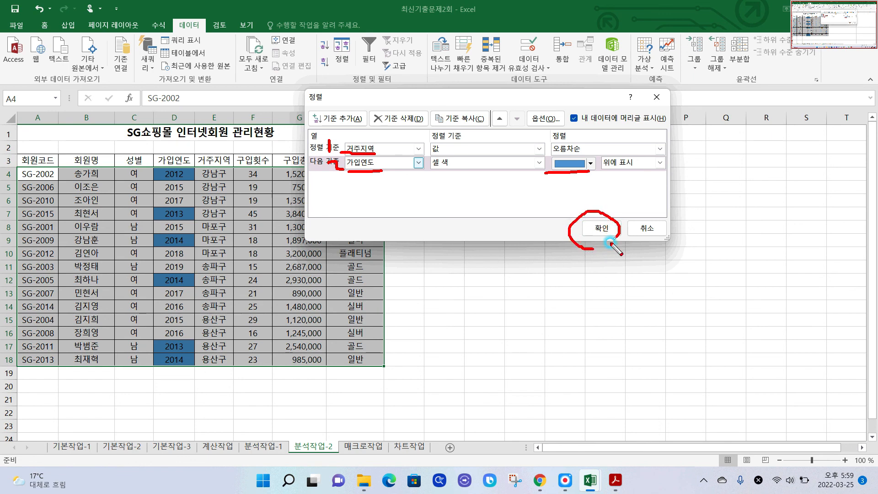
{"action": "left_click", "coordinate": [601, 228]}
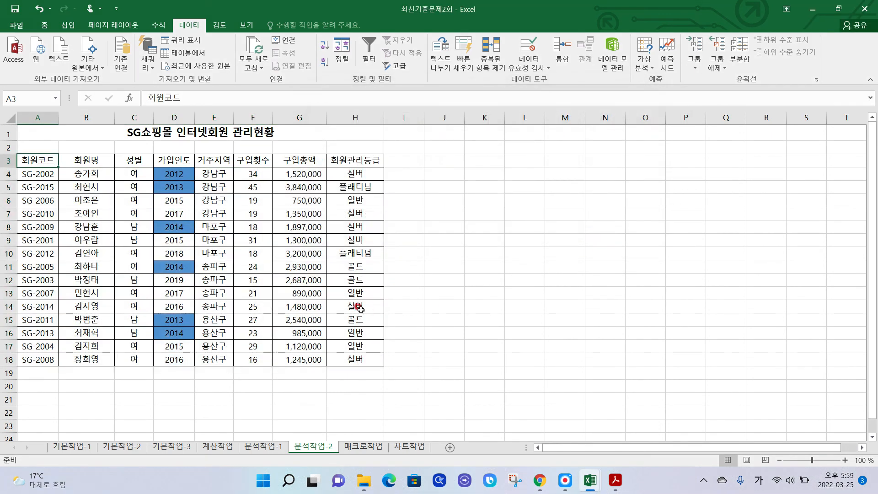
{"action": "left_click", "coordinate": [360, 317]}
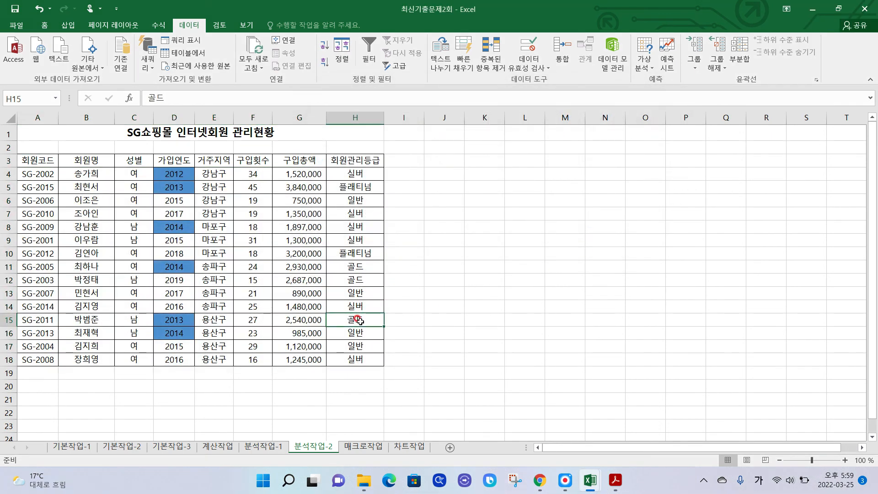